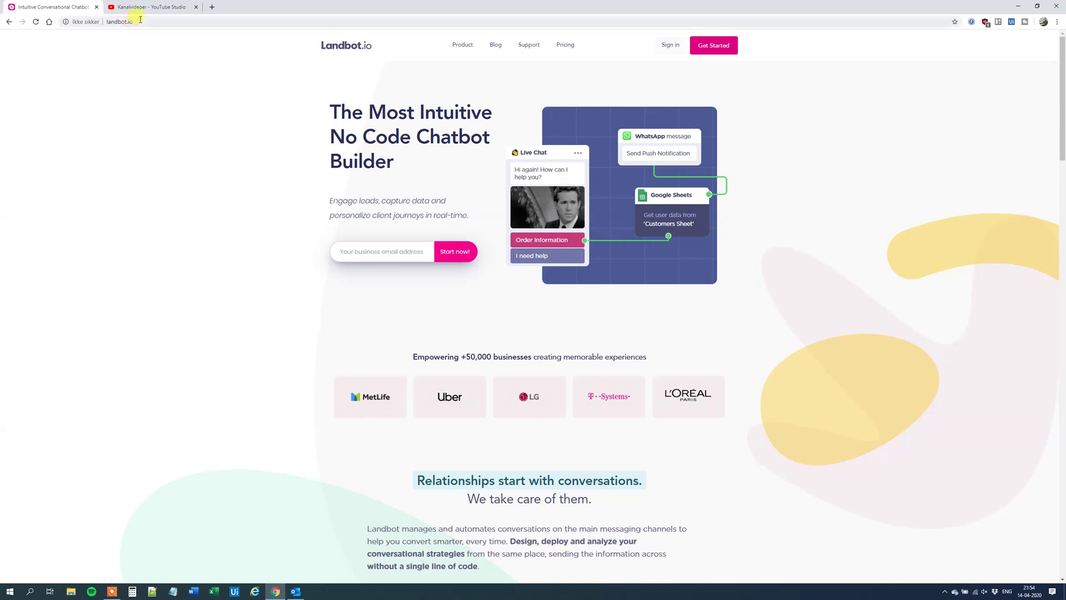
# - Create a free Landbot account using an e-mail address and password on the sign-up form
pyautogui.click(716, 49)
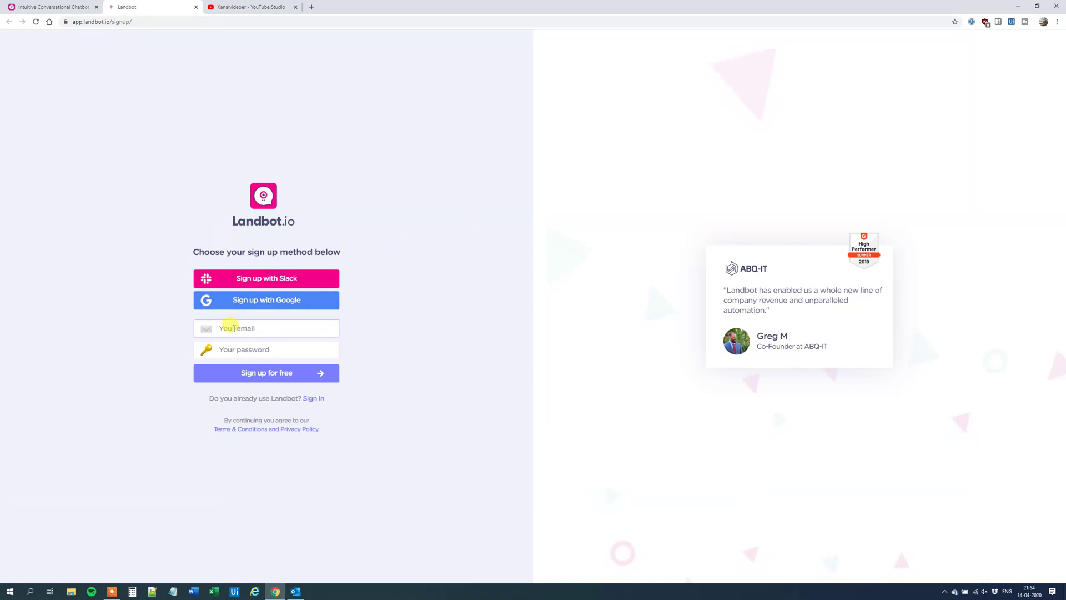
pyautogui.click(234, 327)
pyautogui.press('Tab')
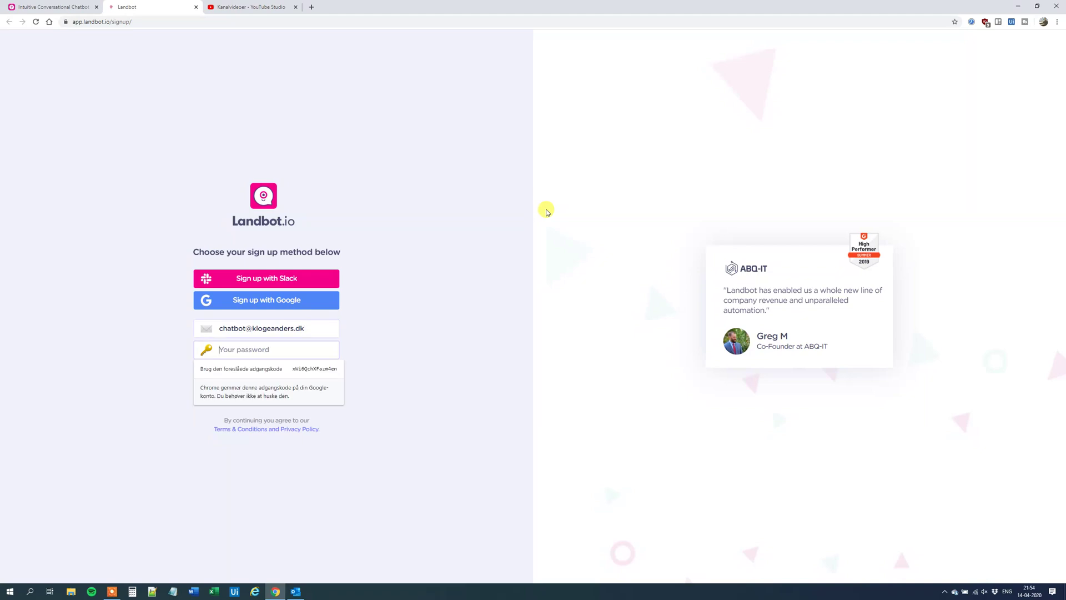
pyautogui.write('****')
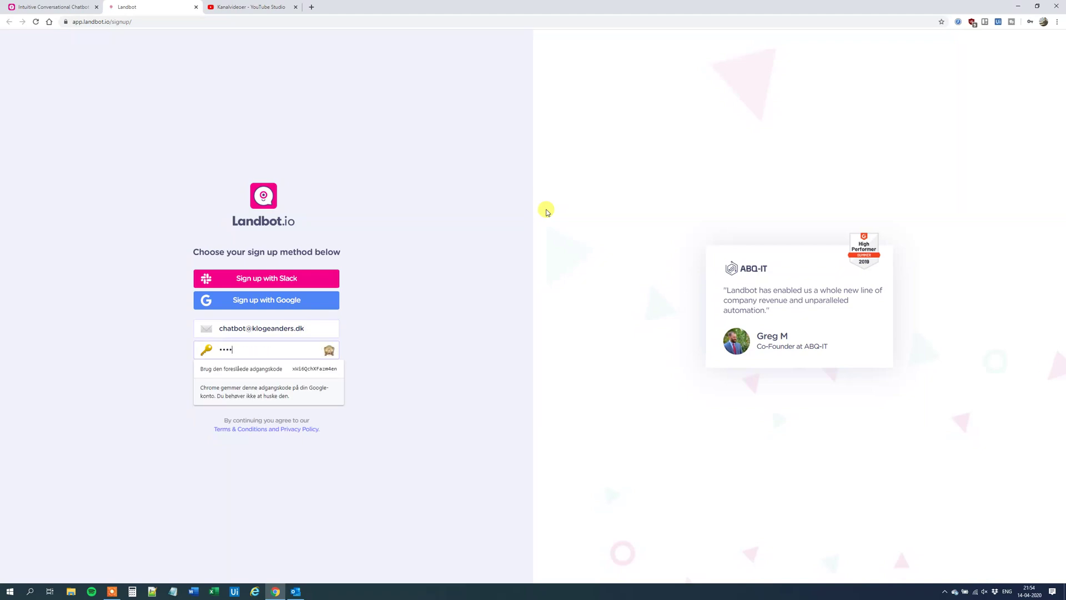
pyautogui.write('****')
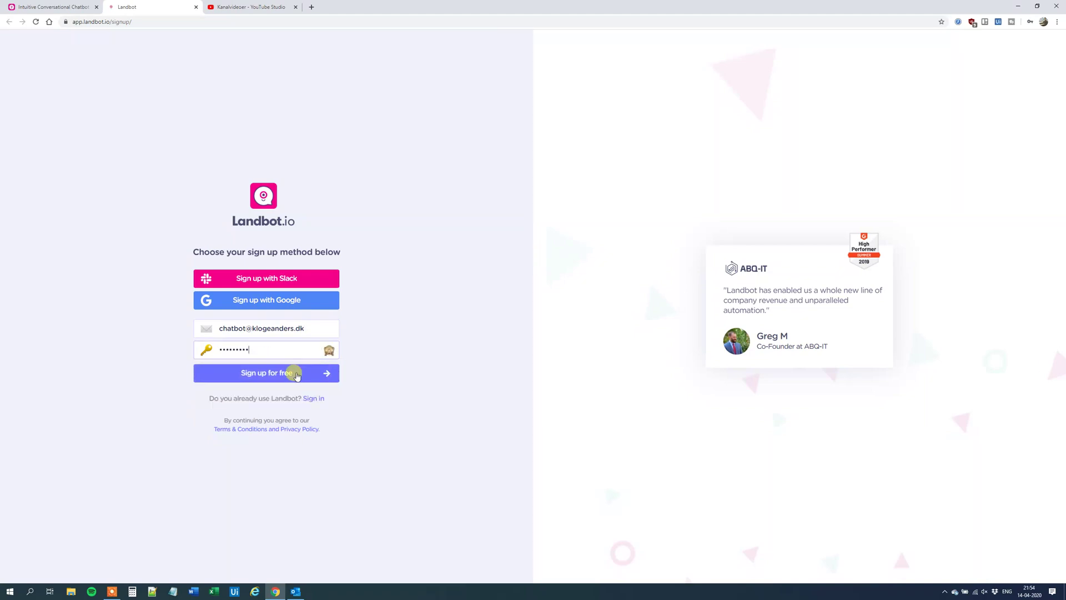
pyautogui.click(294, 373)
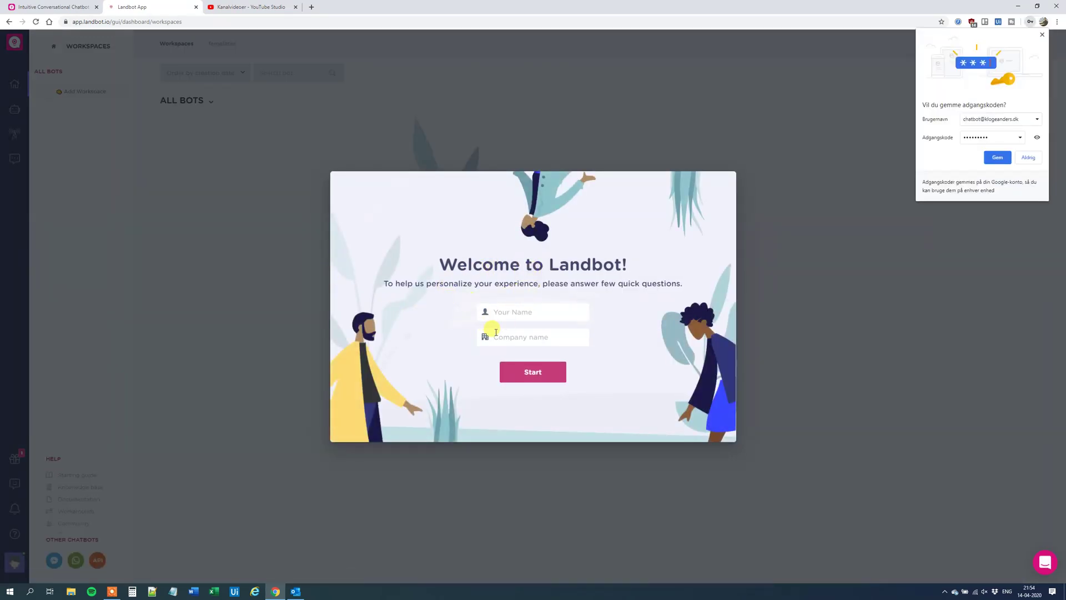
# - Enter the user's name and the company AJTutorials on the Welcome form and submit them
pyautogui.click(500, 312)
pyautogui.write('Anders Jensen')
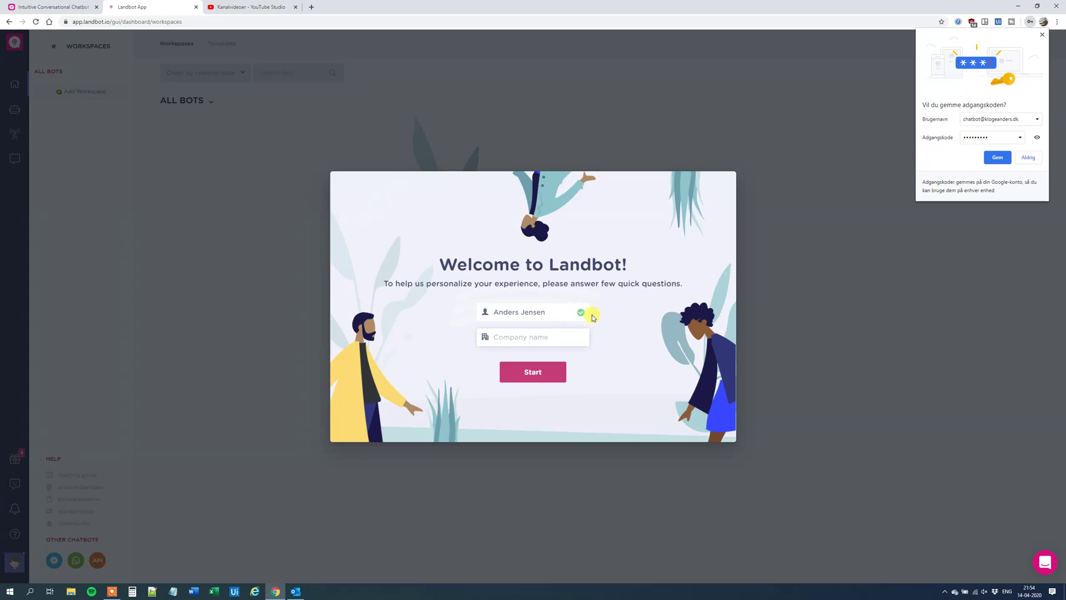
pyautogui.write('AJTutorials')
pyautogui.click(537, 370)
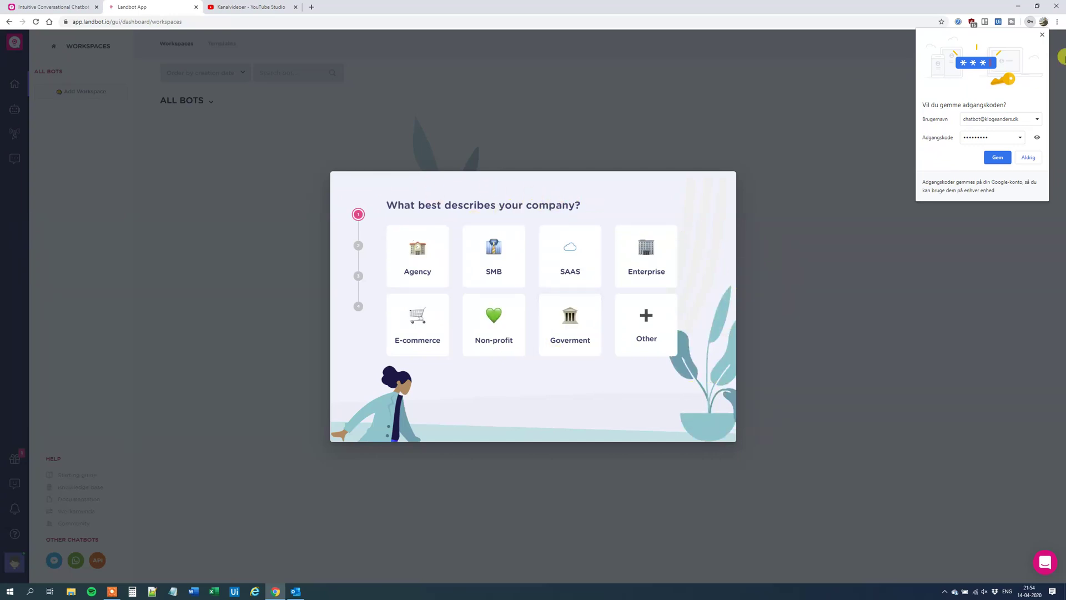
# - Dismiss the password prompt, then answer Education, Survey & Quizzes and Intermediate experience
pyautogui.click(1042, 35)
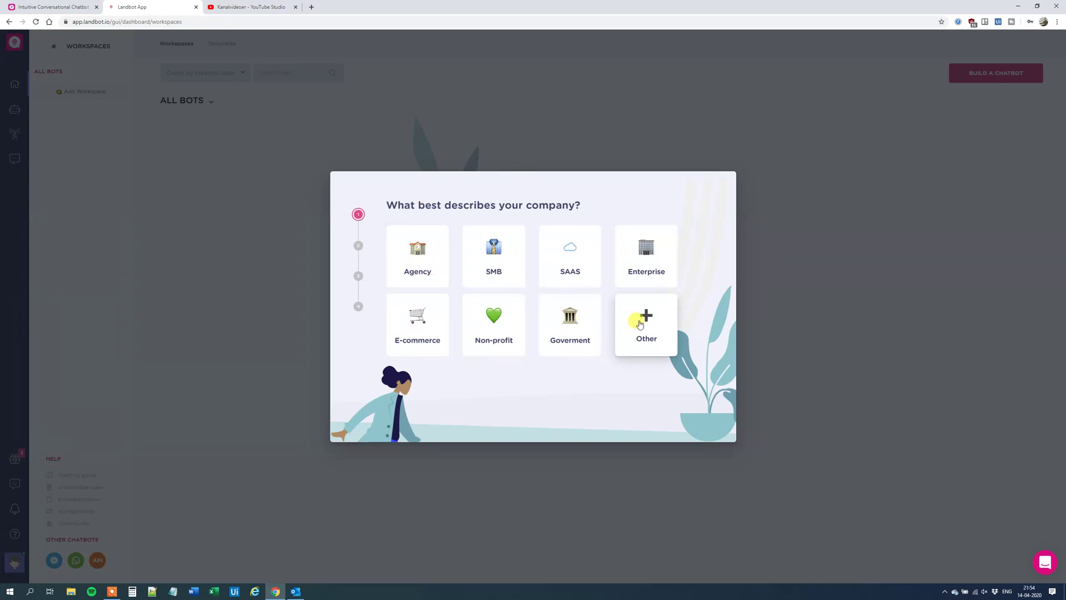
pyautogui.click(640, 324)
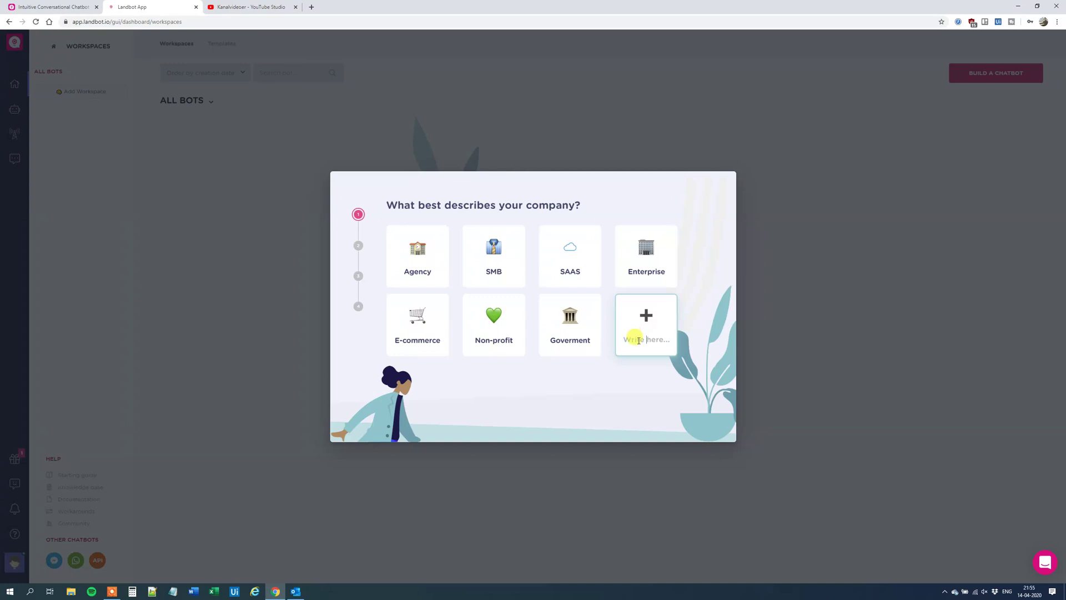
pyautogui.write('Education')
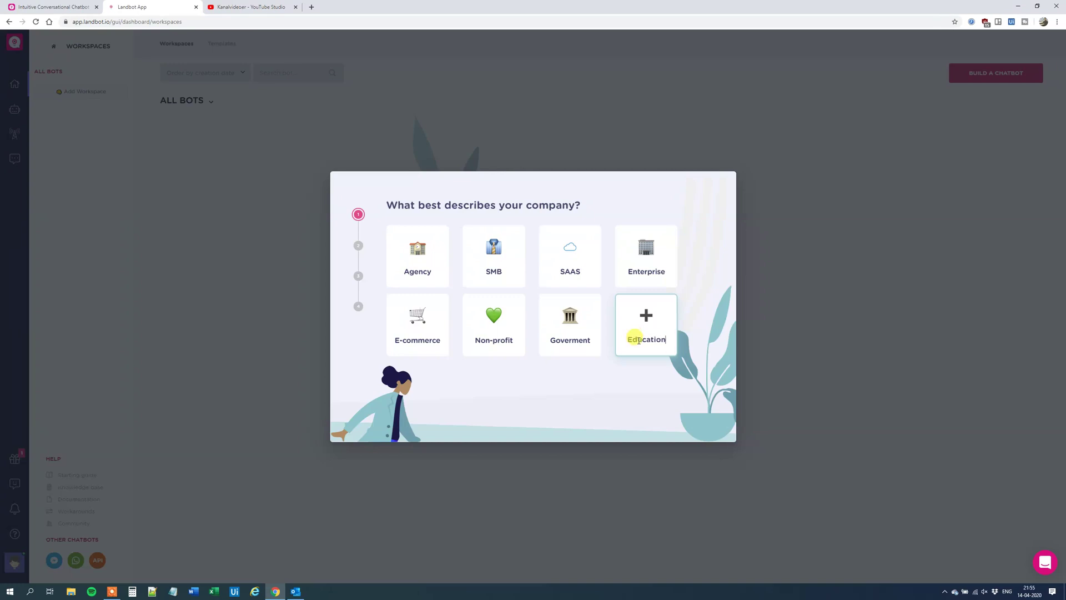
pyautogui.click(646, 314)
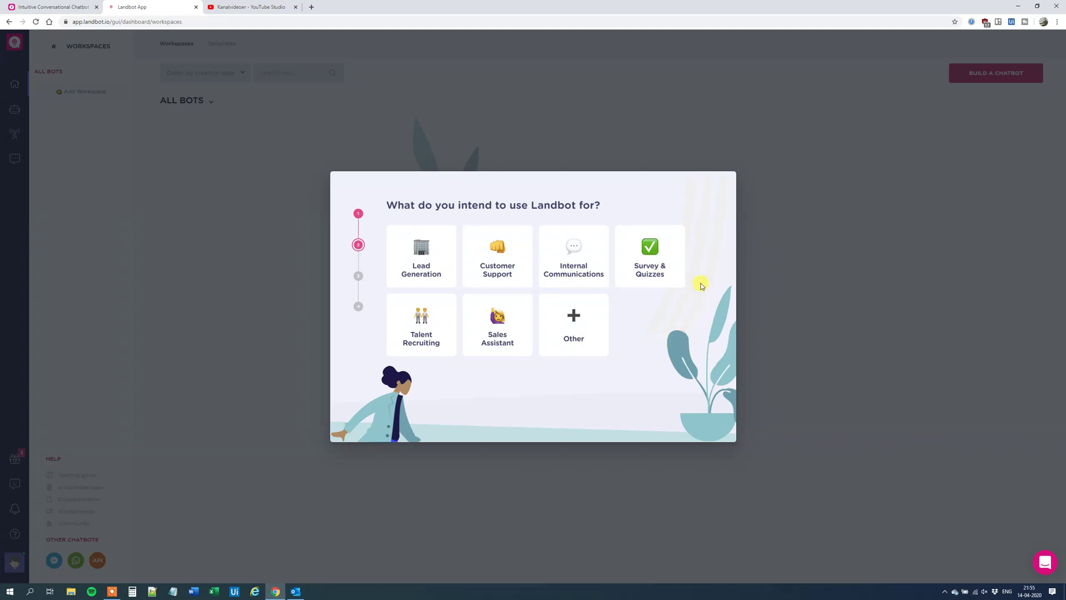
pyautogui.click(648, 261)
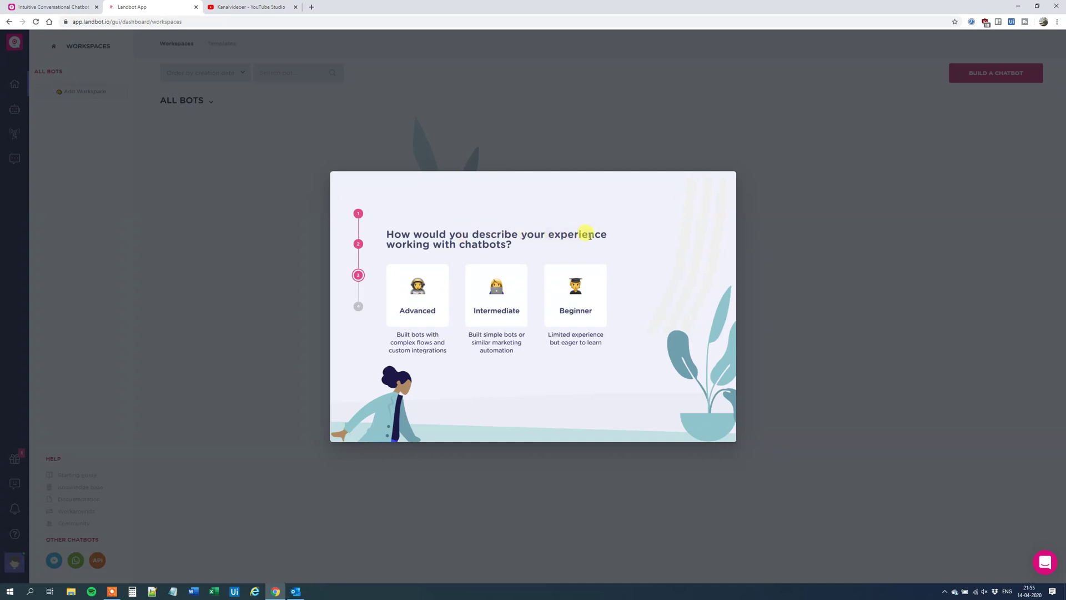
pyautogui.click(501, 298)
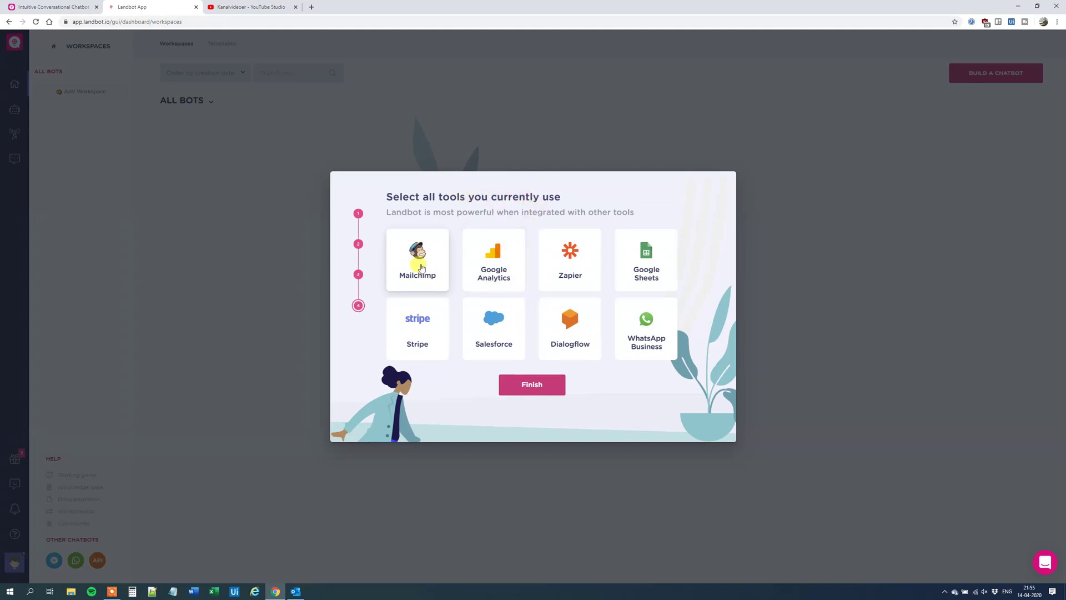
# - Select Mailchimp, Google Analytics, Google Sheets, WhatsApp Business and Salesforce as tools, then finish onboarding
pyautogui.click(415, 252)
pyautogui.click(487, 268)
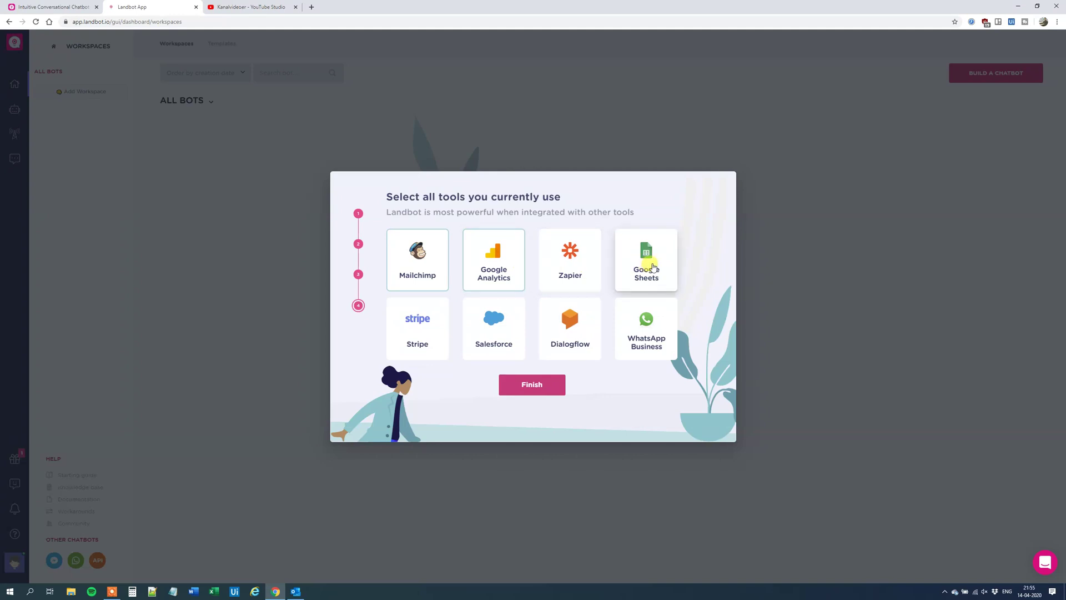
pyautogui.click(644, 267)
pyautogui.click(645, 326)
pyautogui.click(495, 322)
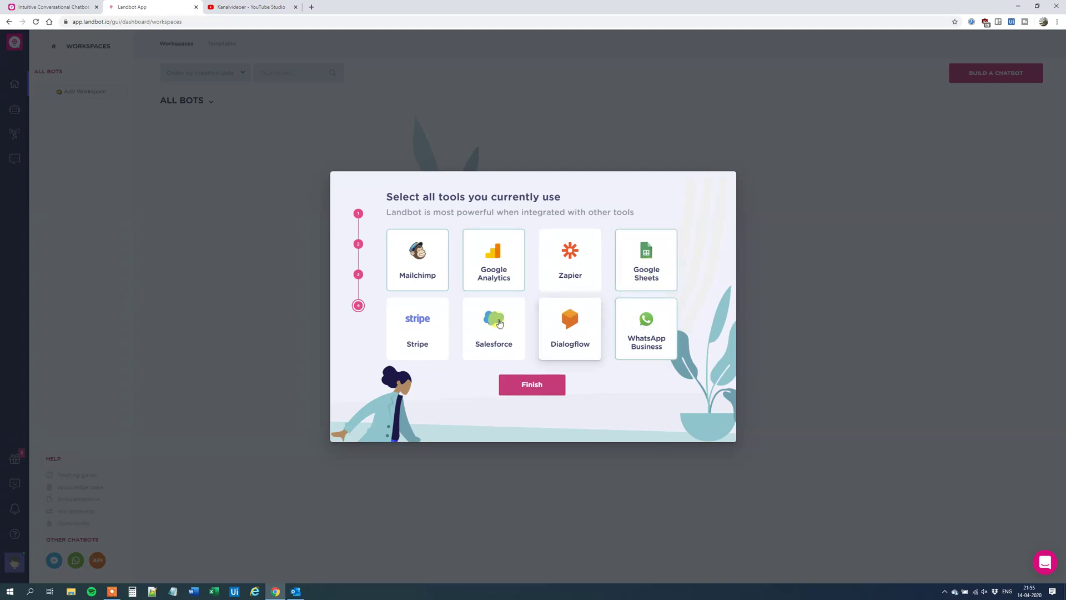
pyautogui.click(547, 385)
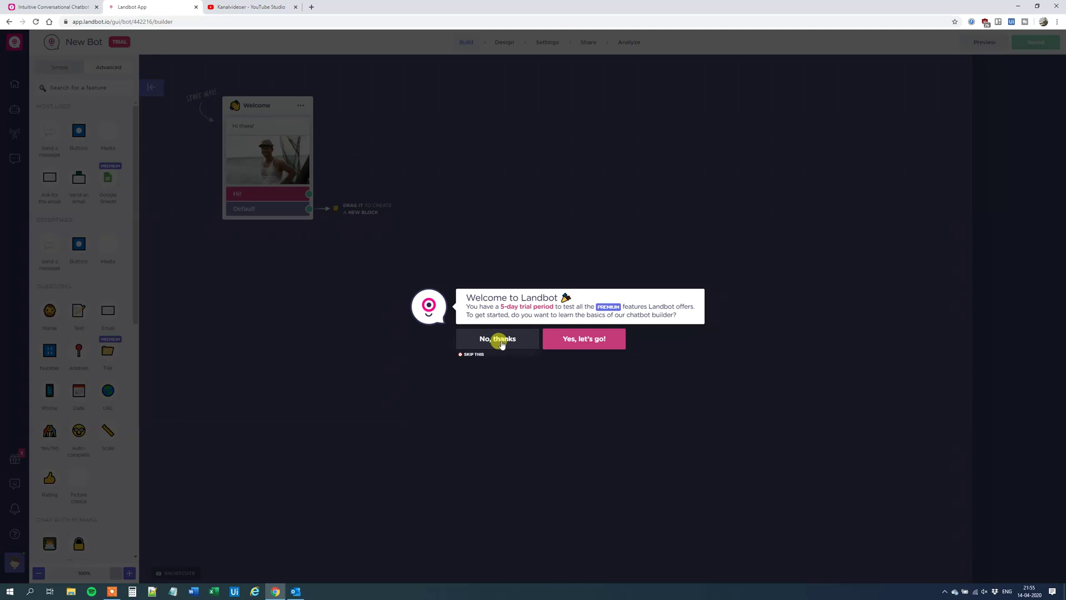
# - Decline the builder tour, skip the connected-blocks tip, and preview the New Bot
pyautogui.click(500, 340)
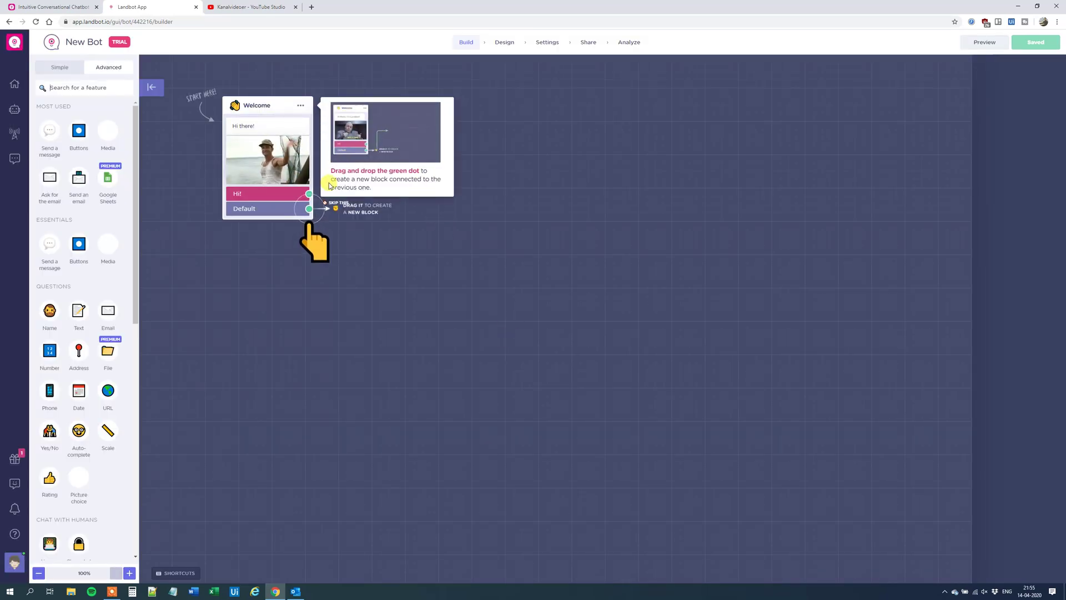
pyautogui.click(336, 204)
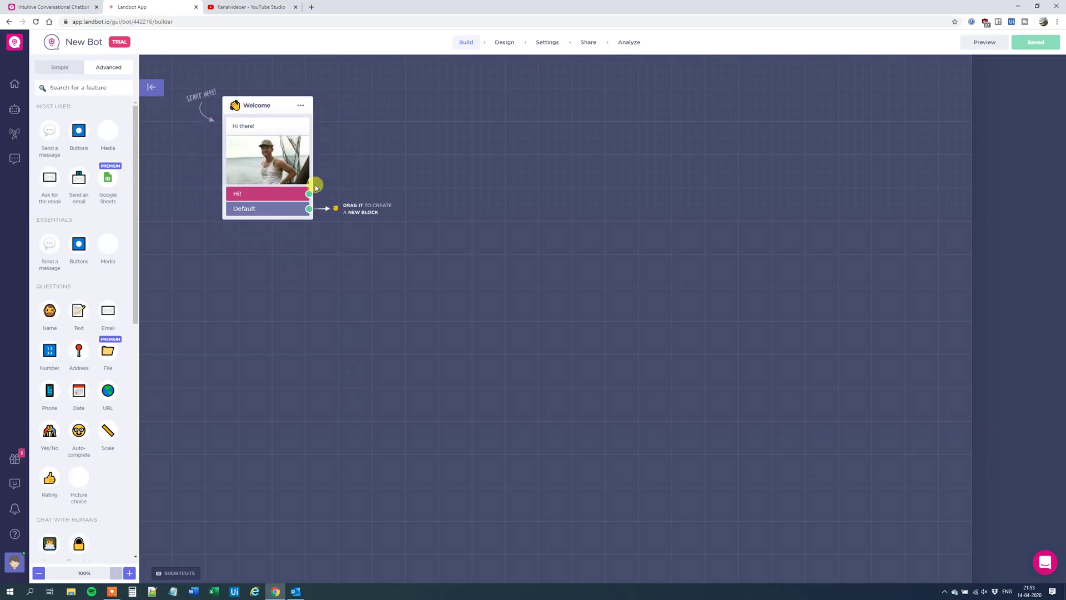
pyautogui.click(980, 45)
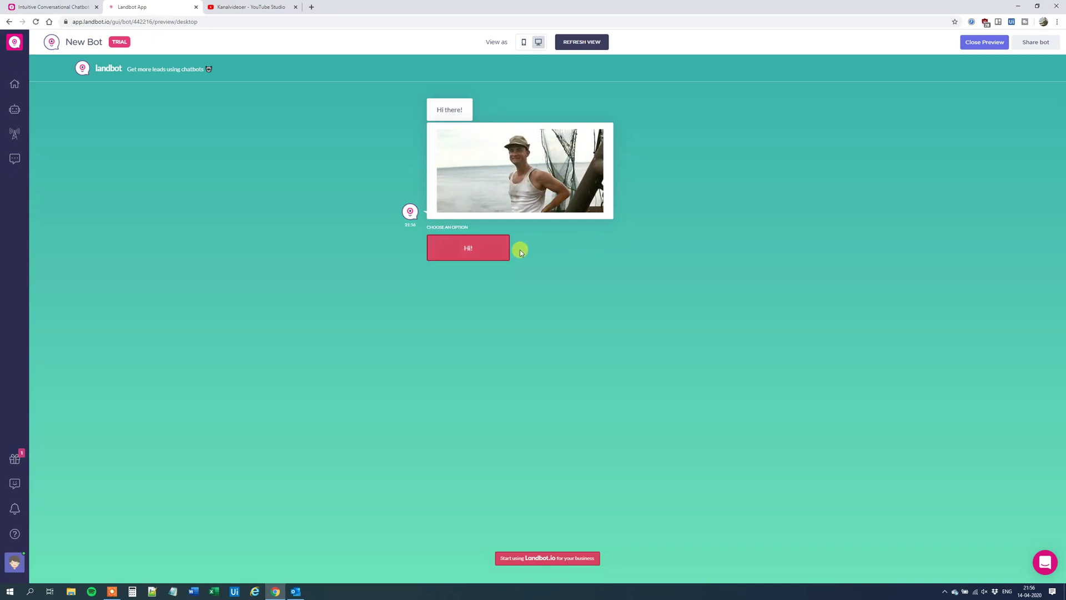
# - Reply Hi! in the bot preview, then close the preview
pyautogui.click(470, 248)
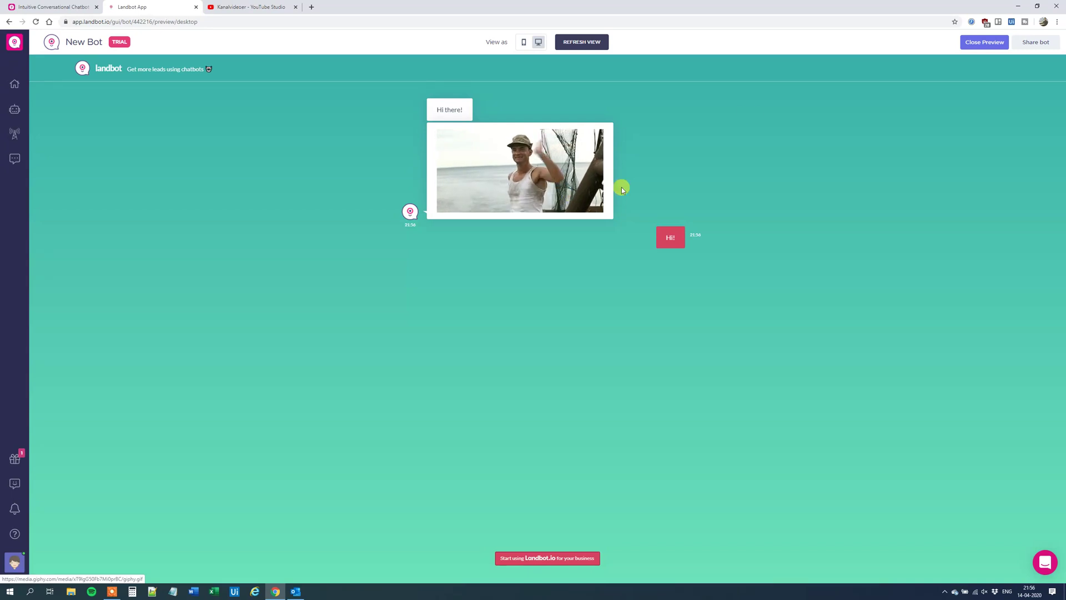
pyautogui.click(980, 42)
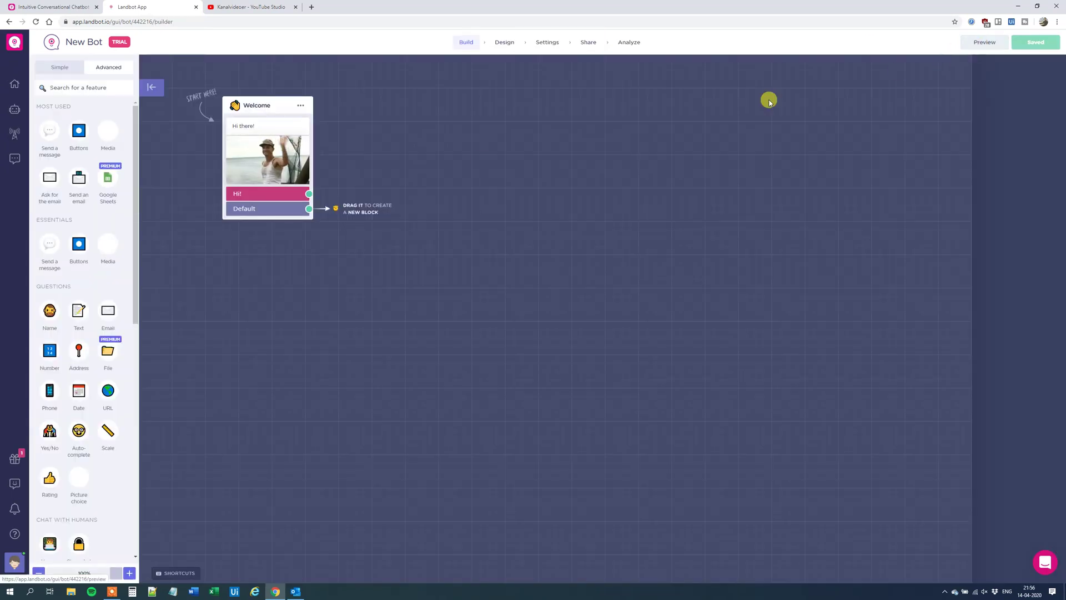
# - Replace the 'Hi there!' greeting with an introduction giving the creator's name and employer
pyautogui.click(258, 125)
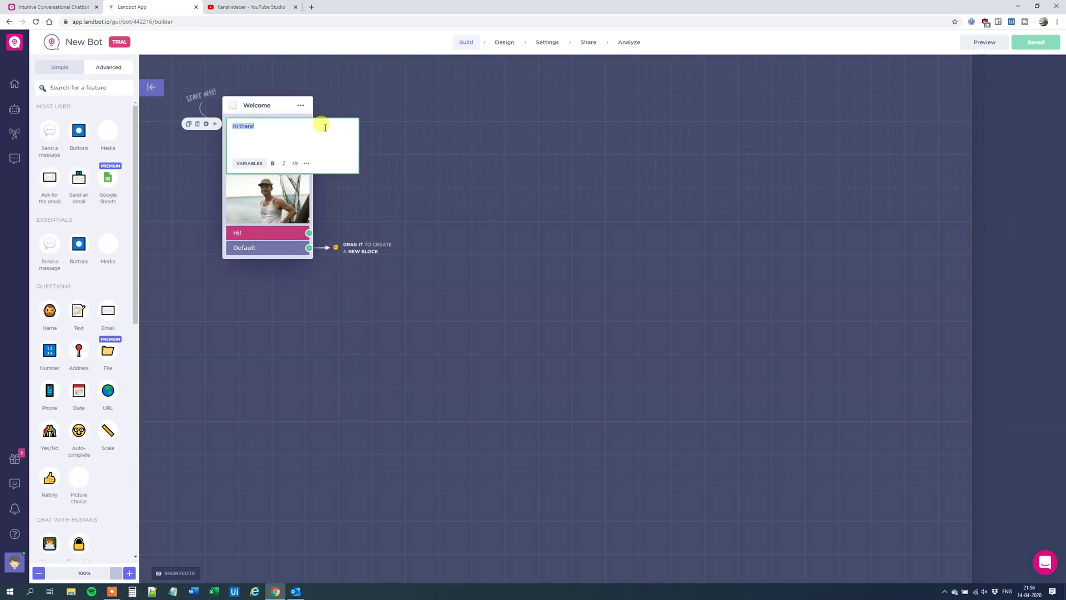
pyautogui.write('Hi')
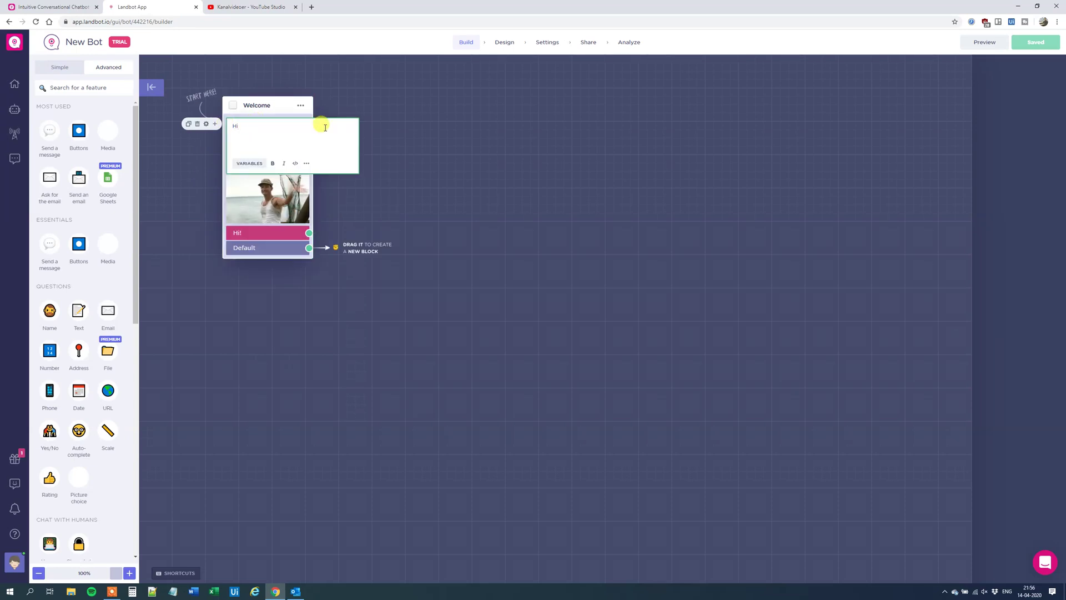
pyautogui.write(', I')
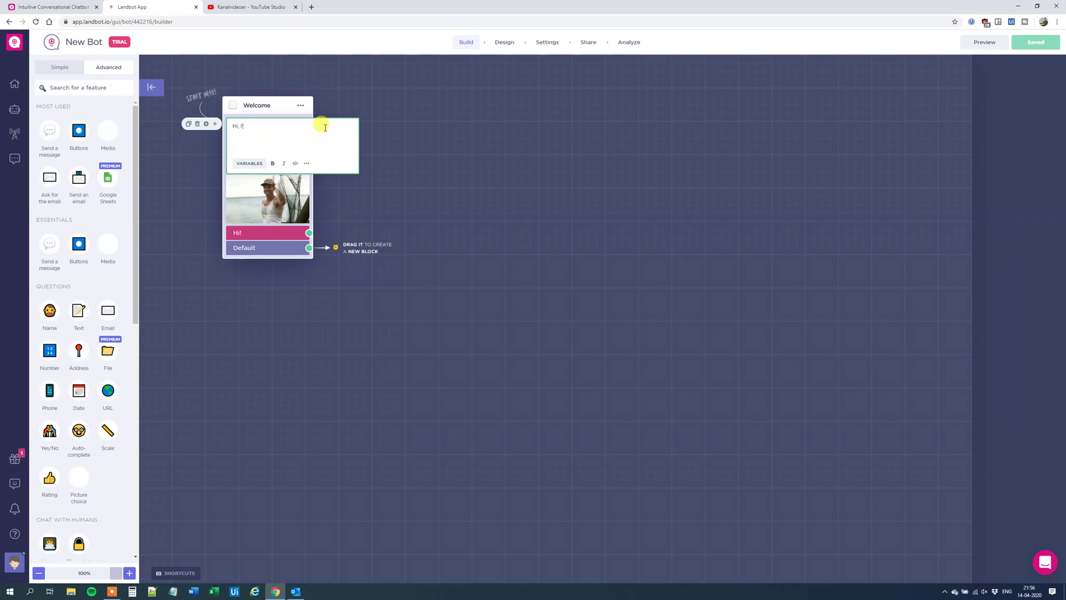
pyautogui.write("'m Roberto and I")
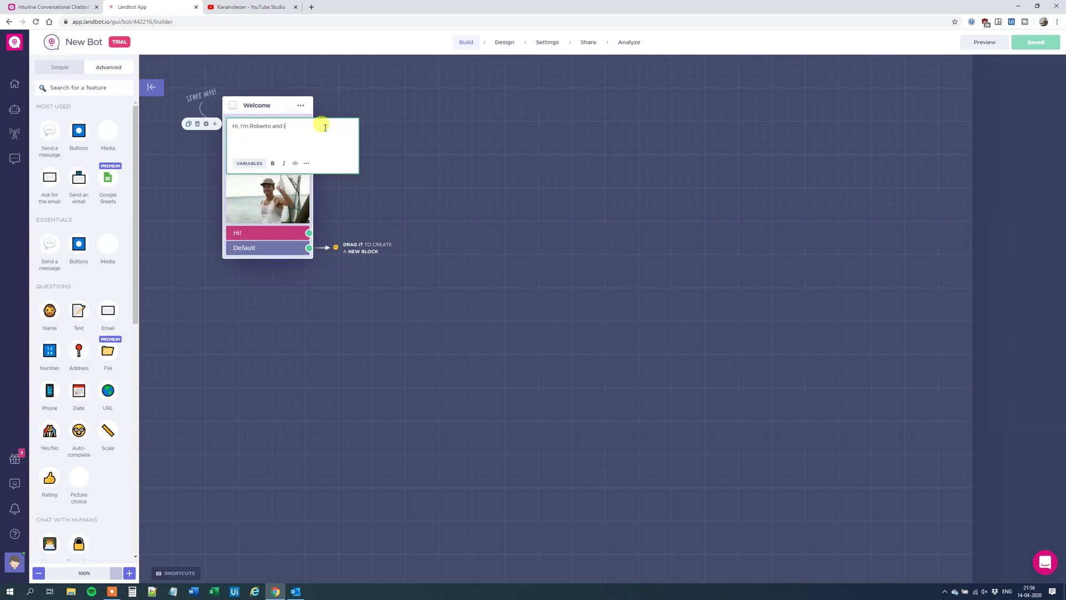
pyautogui.write("'m working for Anders")
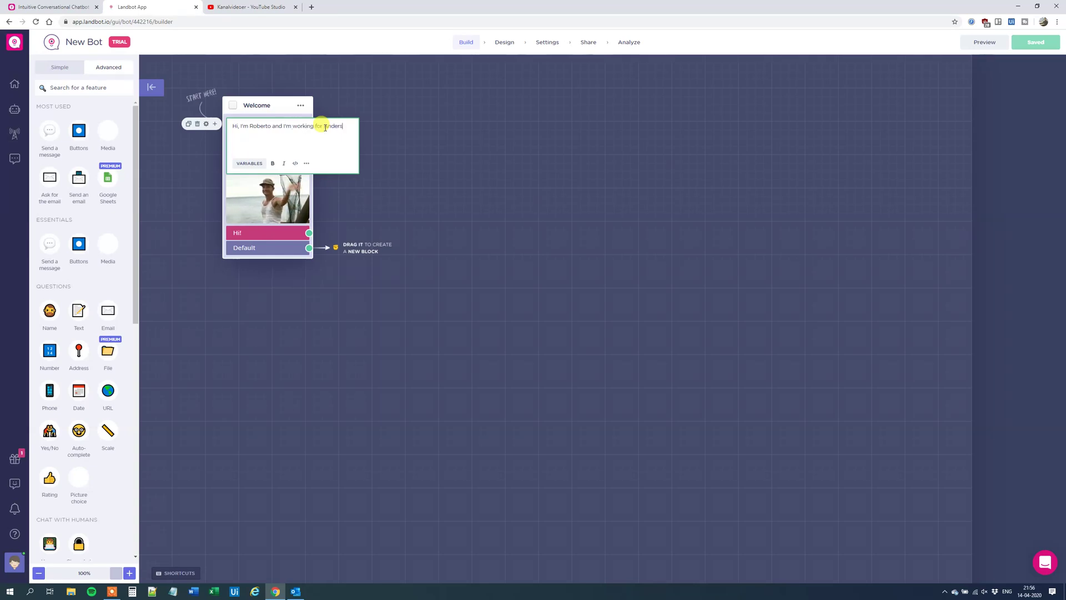
pyautogui.moveTo(242, 192)
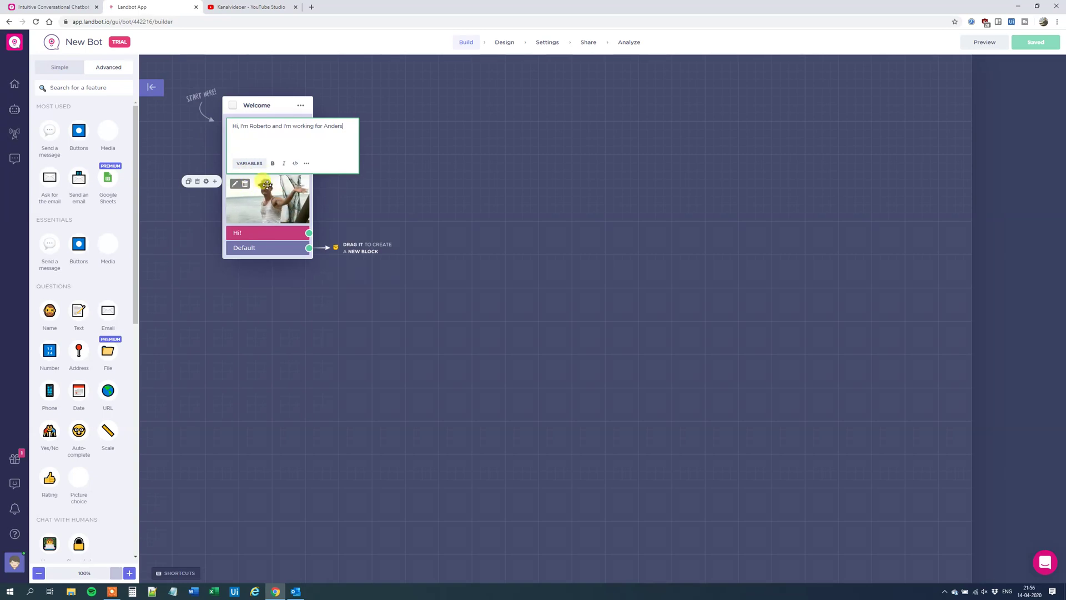
pyautogui.click(235, 186)
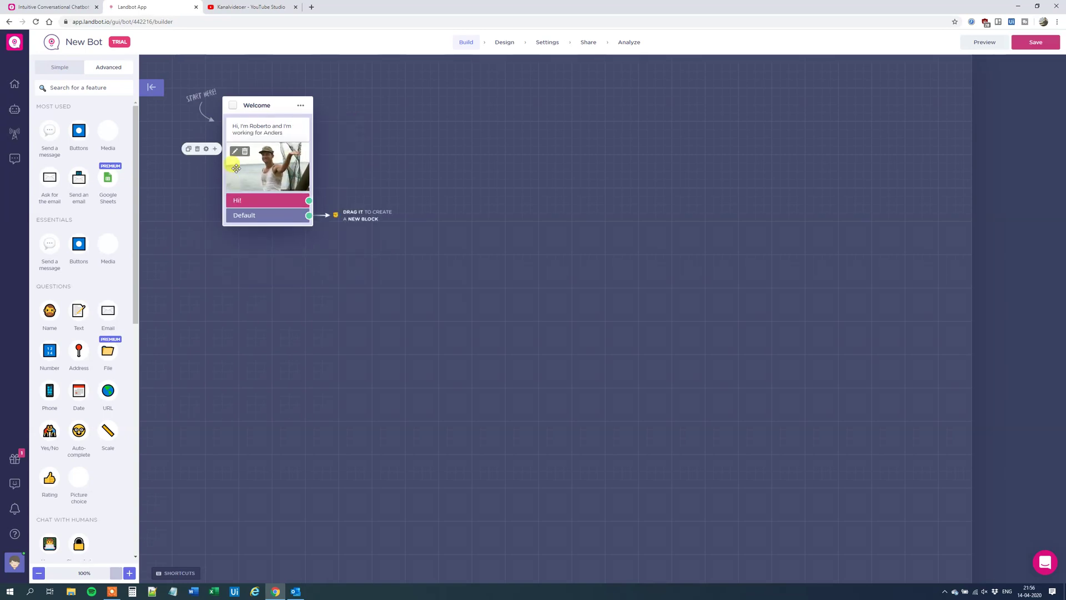
# - Swap the Welcome block's GIF for the first Giphy result for 'welcome'
pyautogui.click(234, 155)
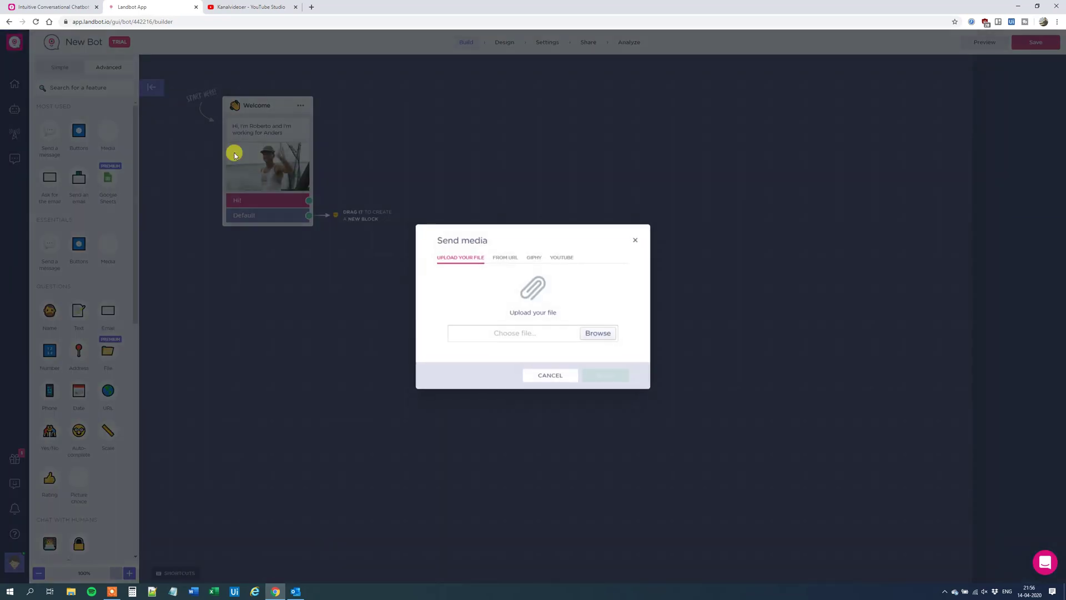
pyautogui.click(534, 259)
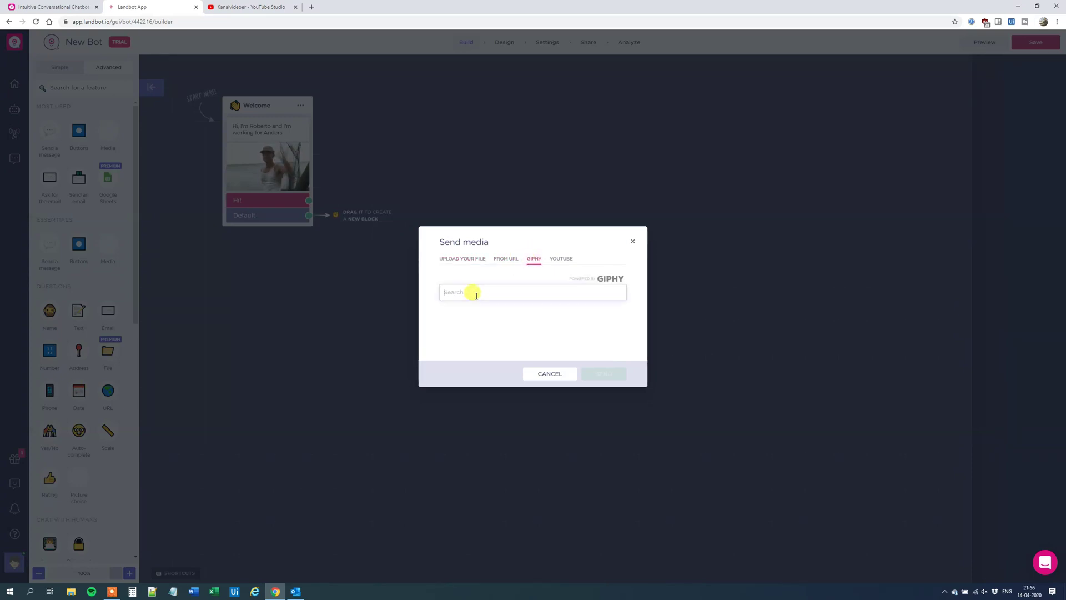
pyautogui.write('welcome')
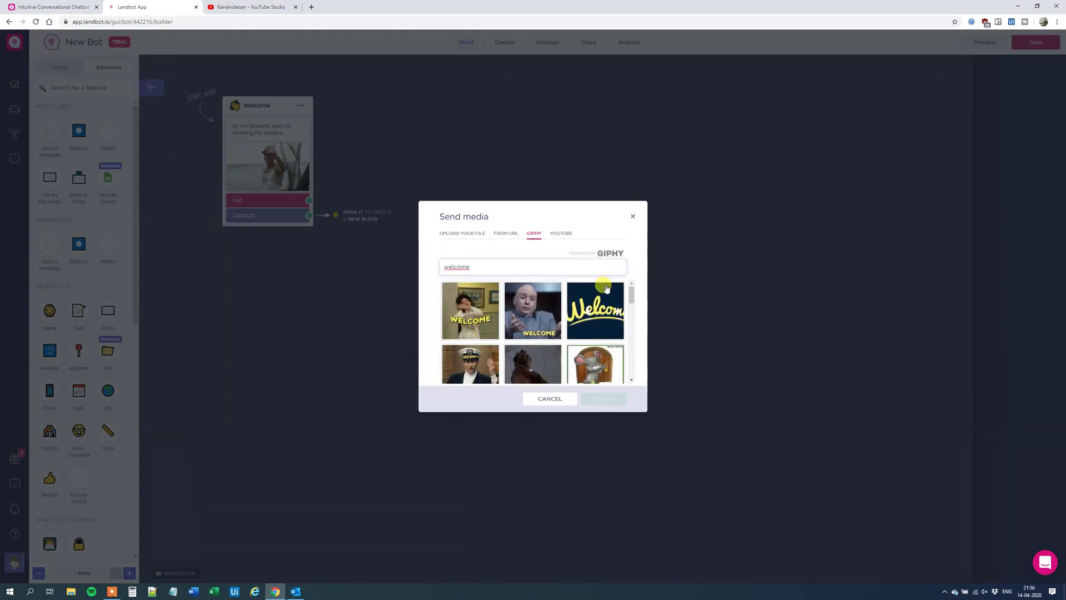
pyautogui.click(466, 304)
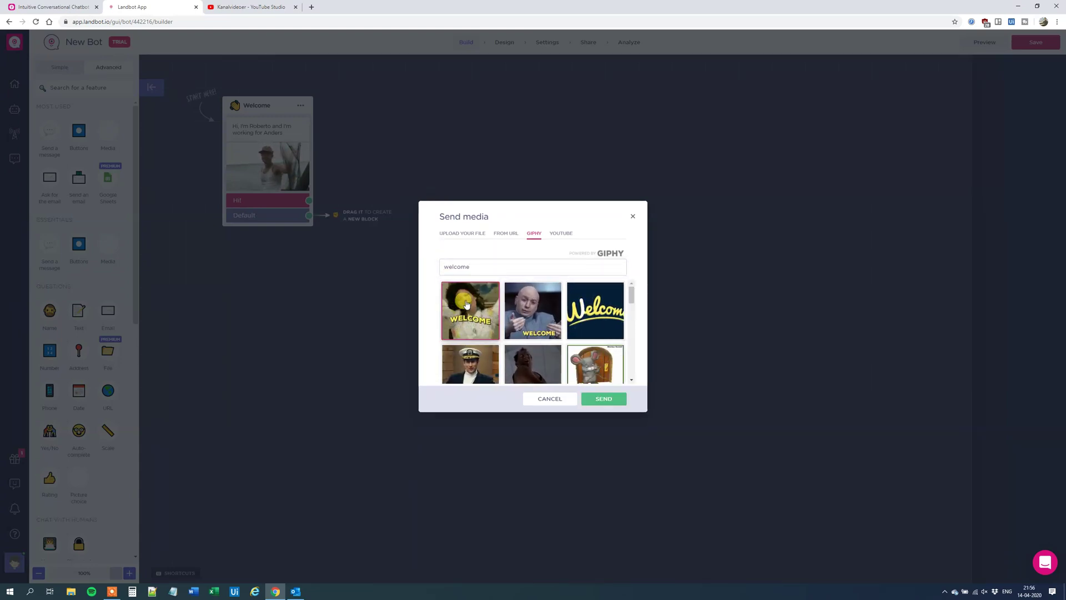
pyautogui.click(604, 398)
pyautogui.moveTo(274, 176)
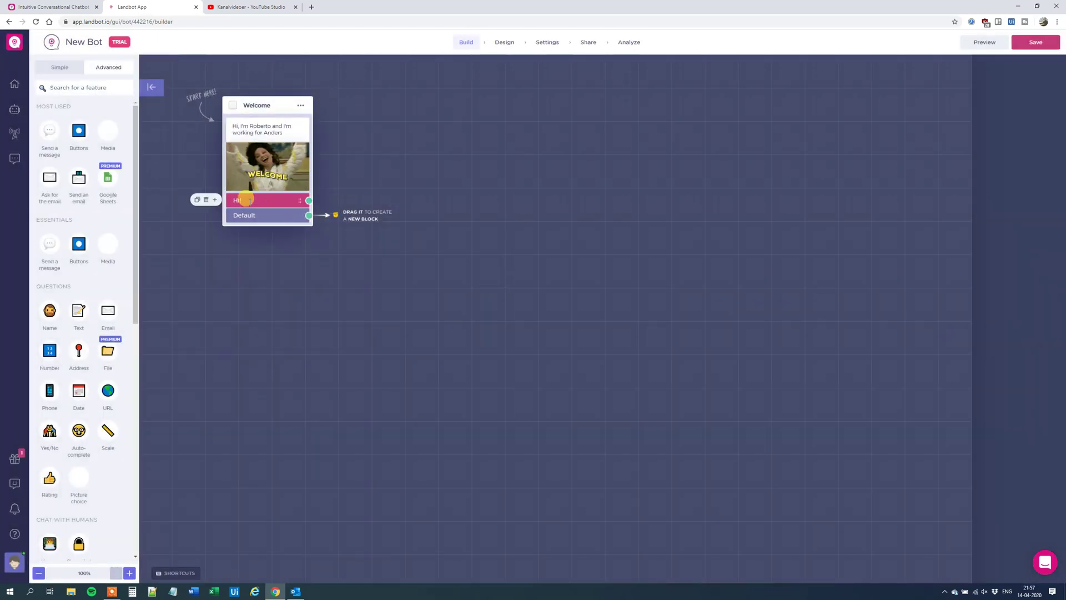
pyautogui.moveTo(269, 199)
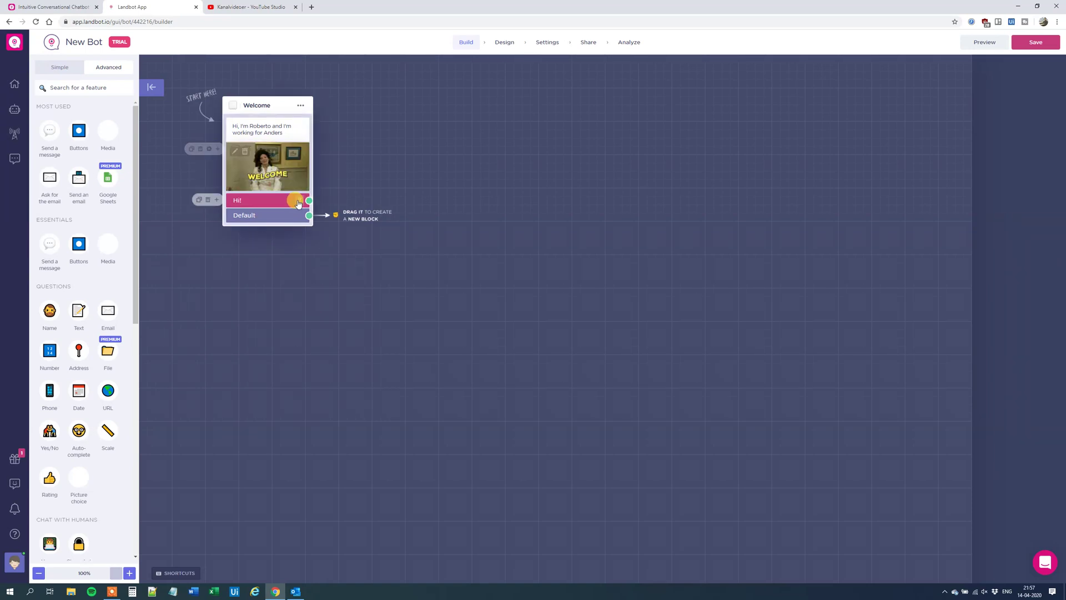
# - Connect a Send a Message block to the Welcome block saying "Awesome, you're here!"
pyautogui.moveTo(308, 201); pyautogui.dragTo(389, 113)
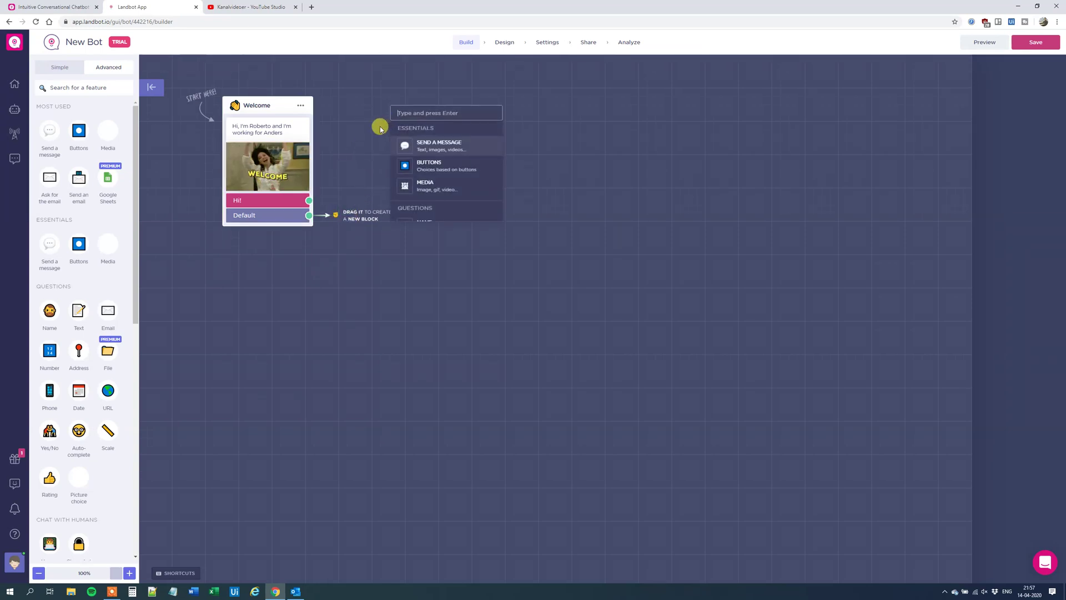
pyautogui.click(432, 143)
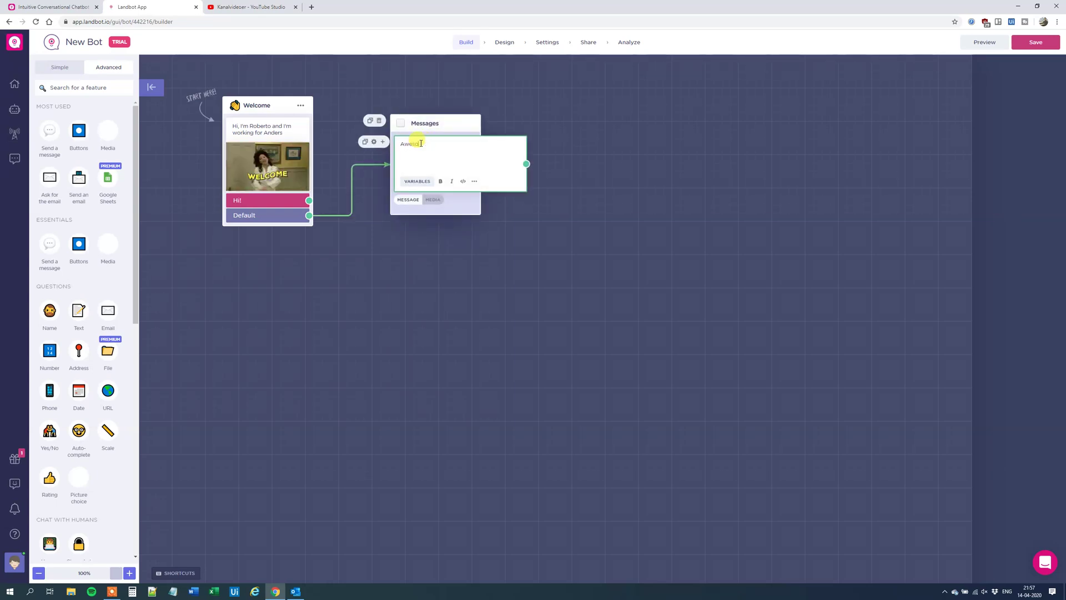
pyautogui.write("Awesome, you're here!")
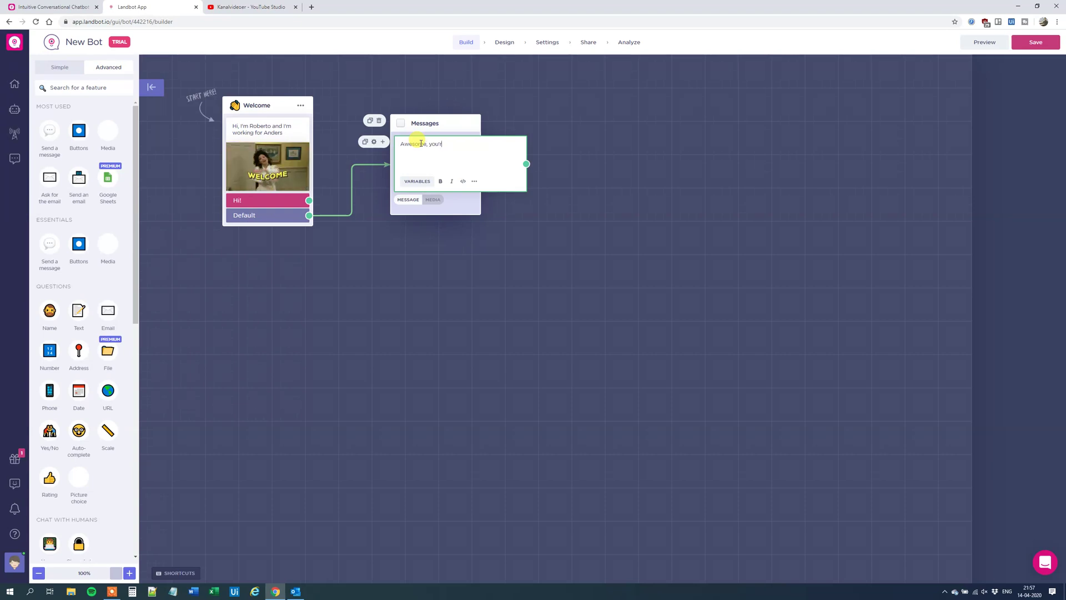
pyautogui.click(431, 199)
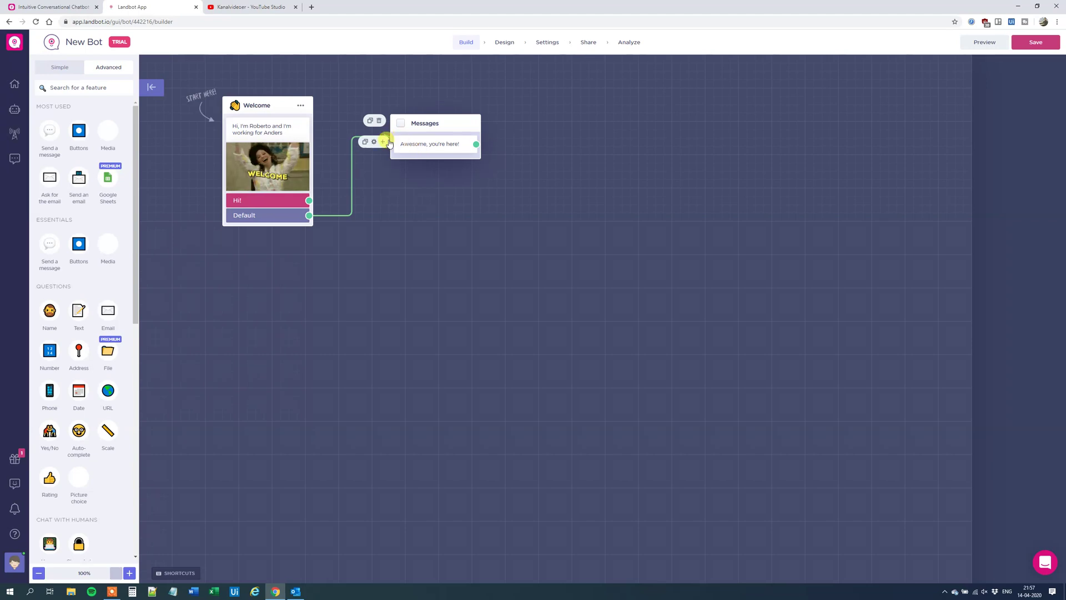
pyautogui.click(383, 141)
# - Add a media message below the greeting using the AWESOME! GIF from a Giphy 'aweso' search
pyautogui.click(432, 220)
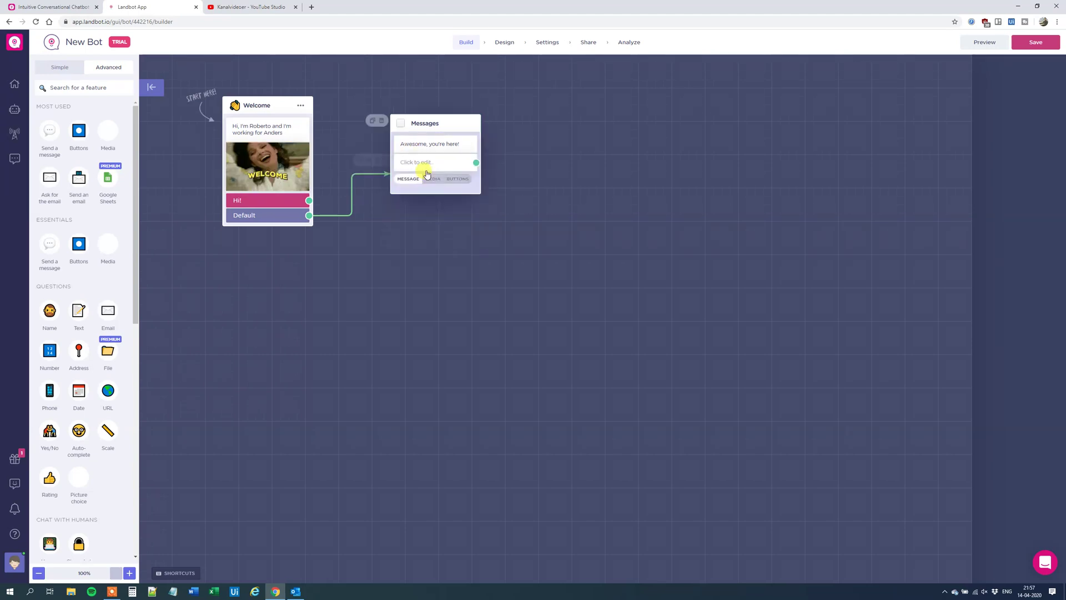
pyautogui.click(428, 180)
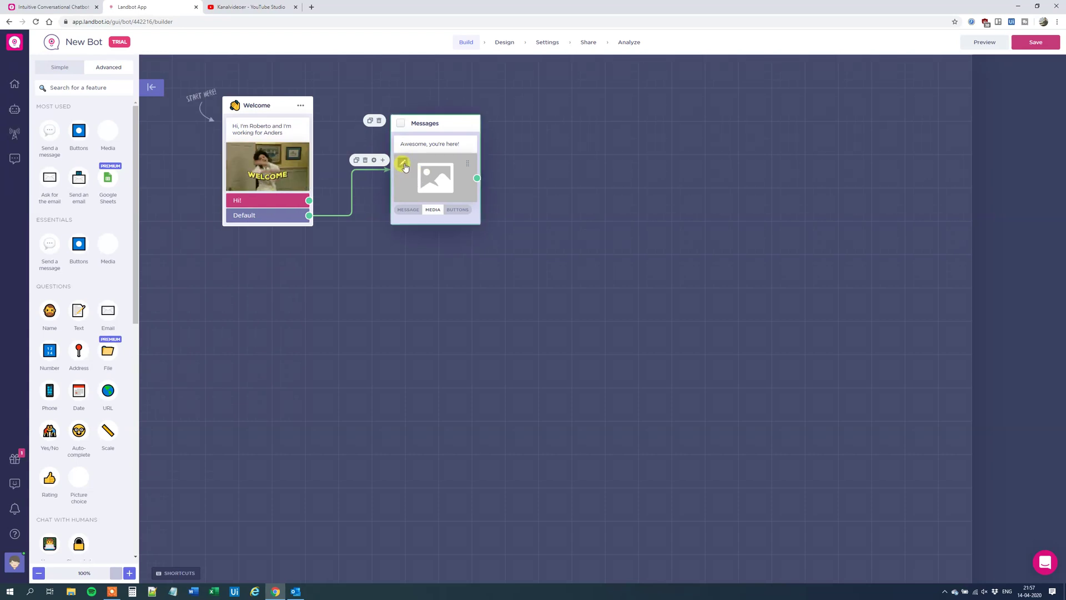
pyautogui.click(403, 165)
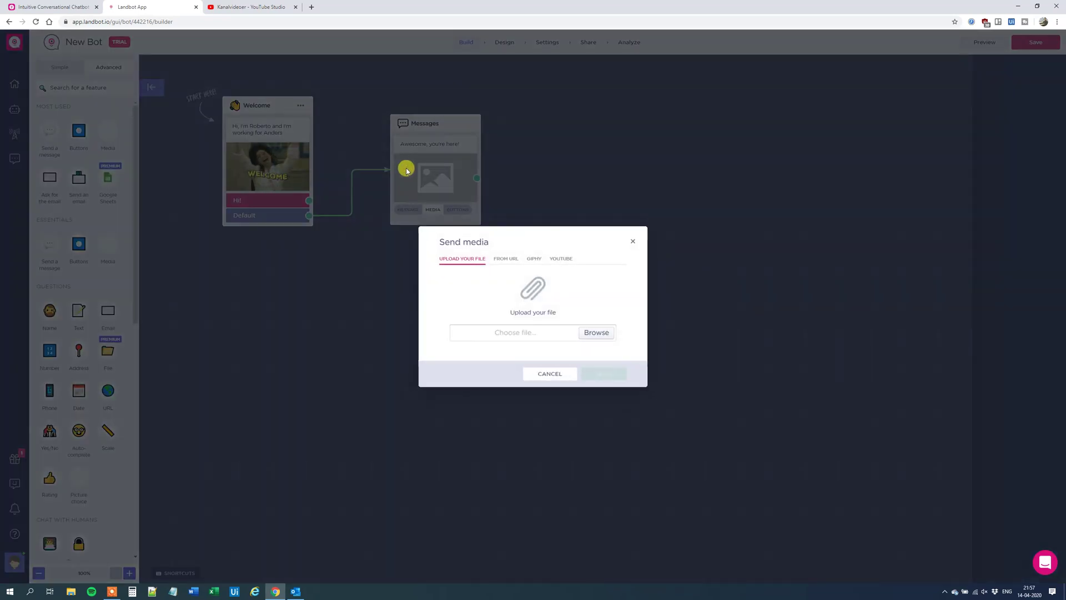
pyautogui.click(533, 258)
pyautogui.write('a')
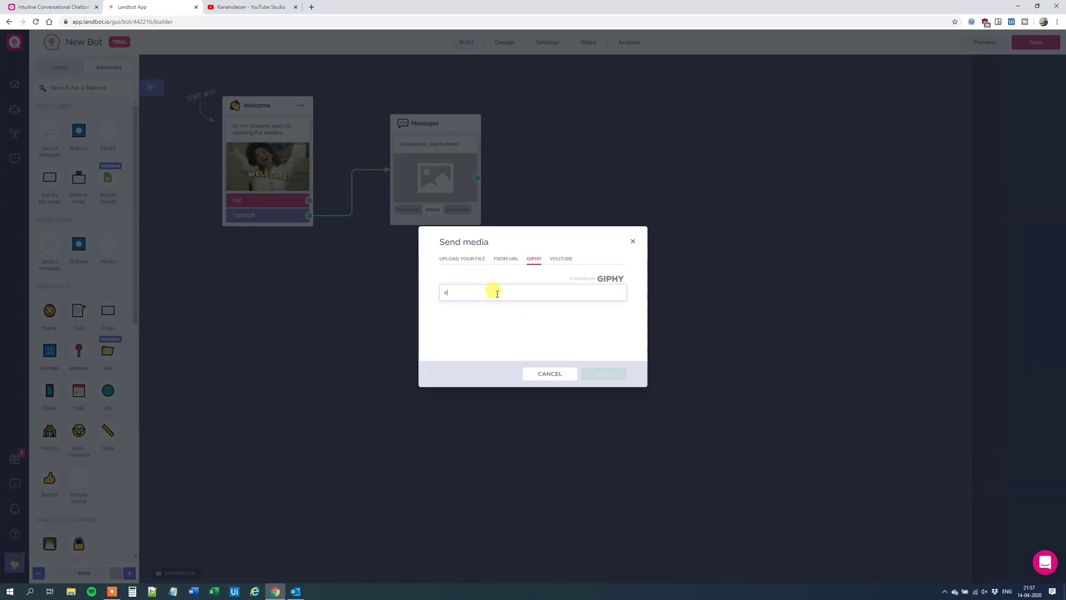
pyautogui.write('wesome')
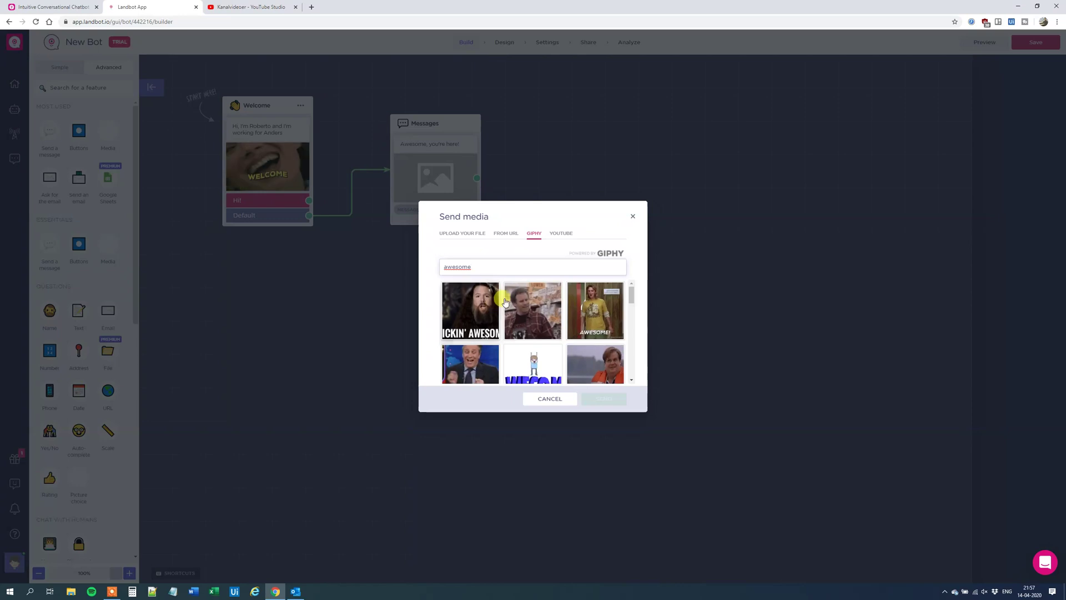
pyautogui.scroll(-3, 489, 314)
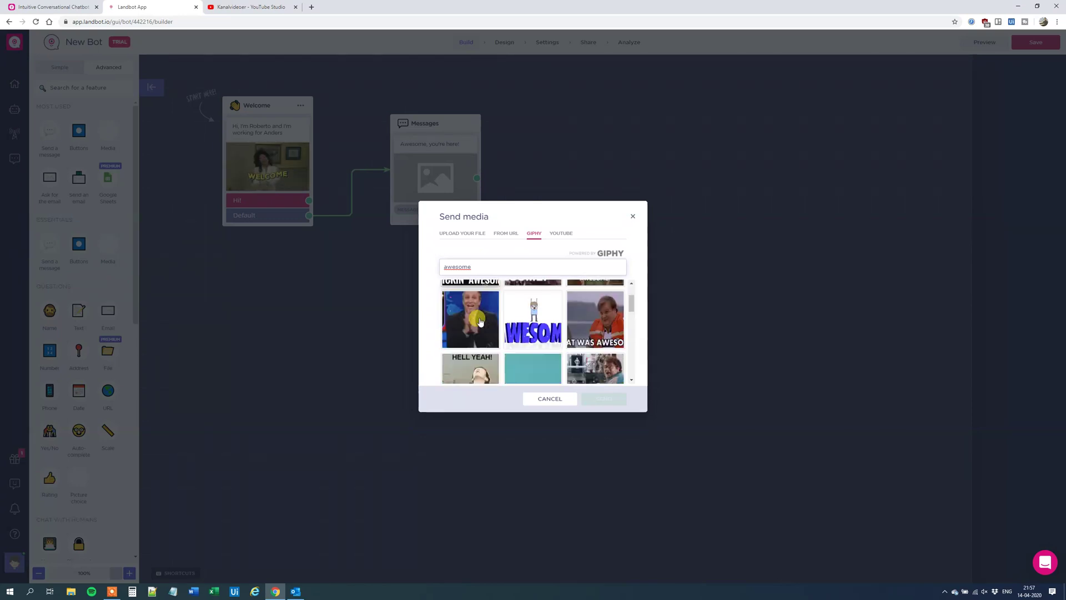
pyautogui.click(602, 311)
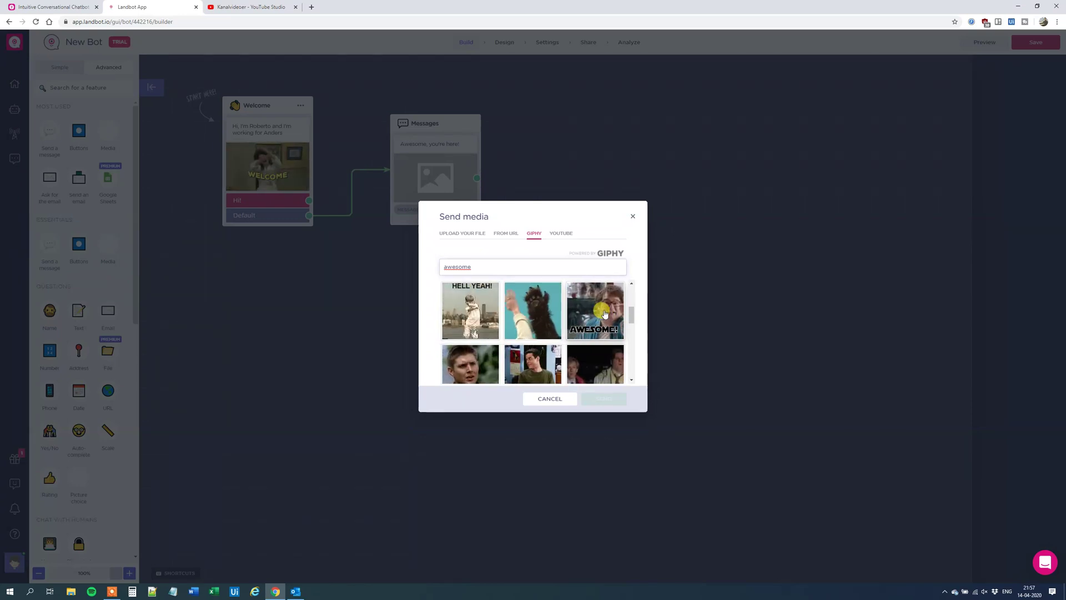
pyautogui.click(604, 398)
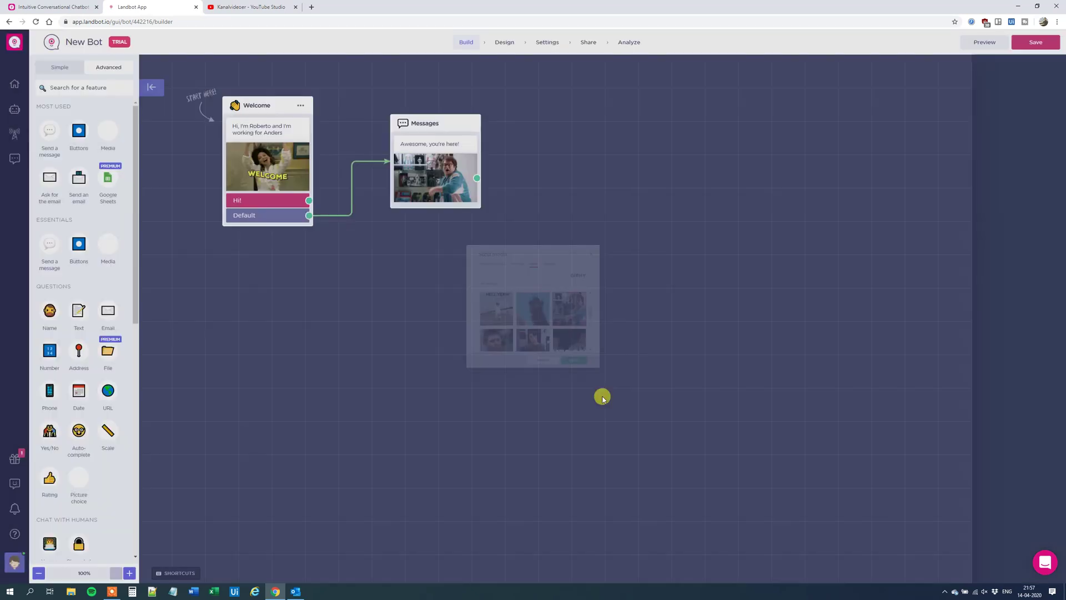
pyautogui.moveTo(419, 178)
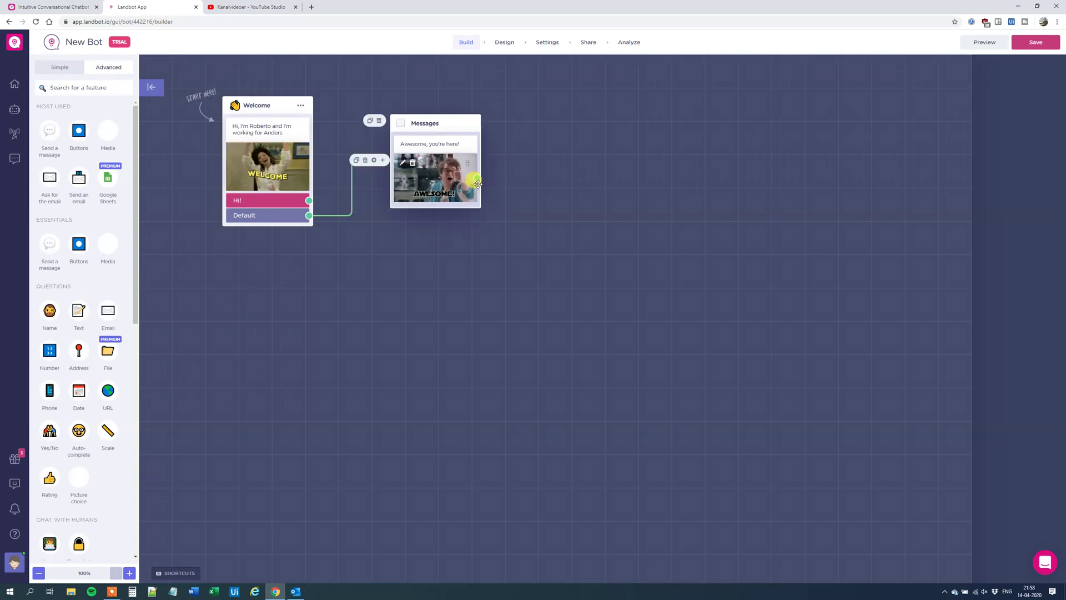
# - Connect a Question: Text block from the Messages block's output port
pyautogui.moveTo(479, 180); pyautogui.dragTo(543, 124)
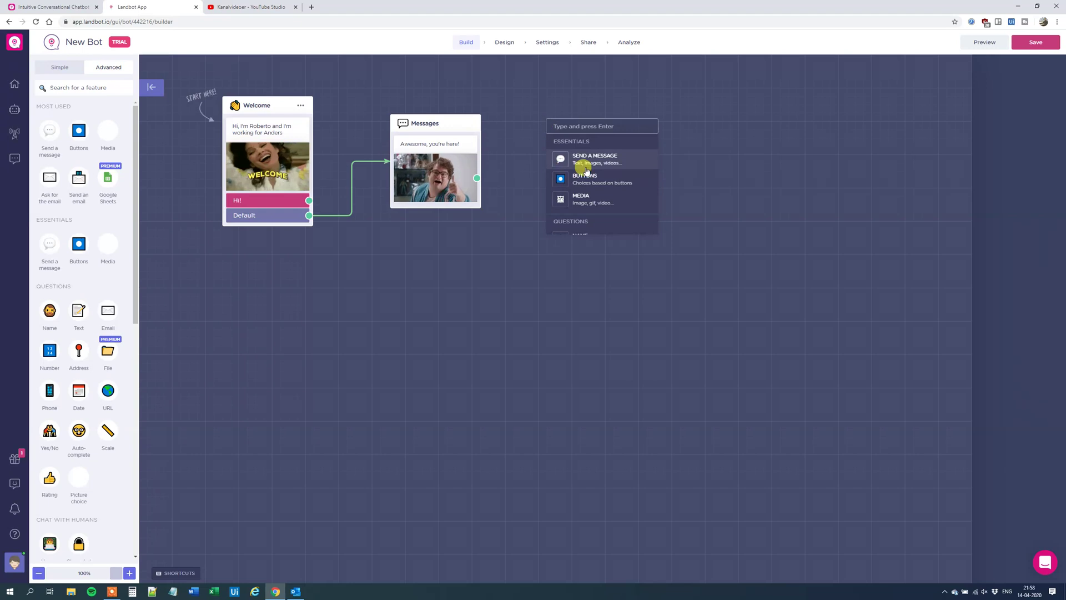
pyautogui.scroll(-1, 588, 181)
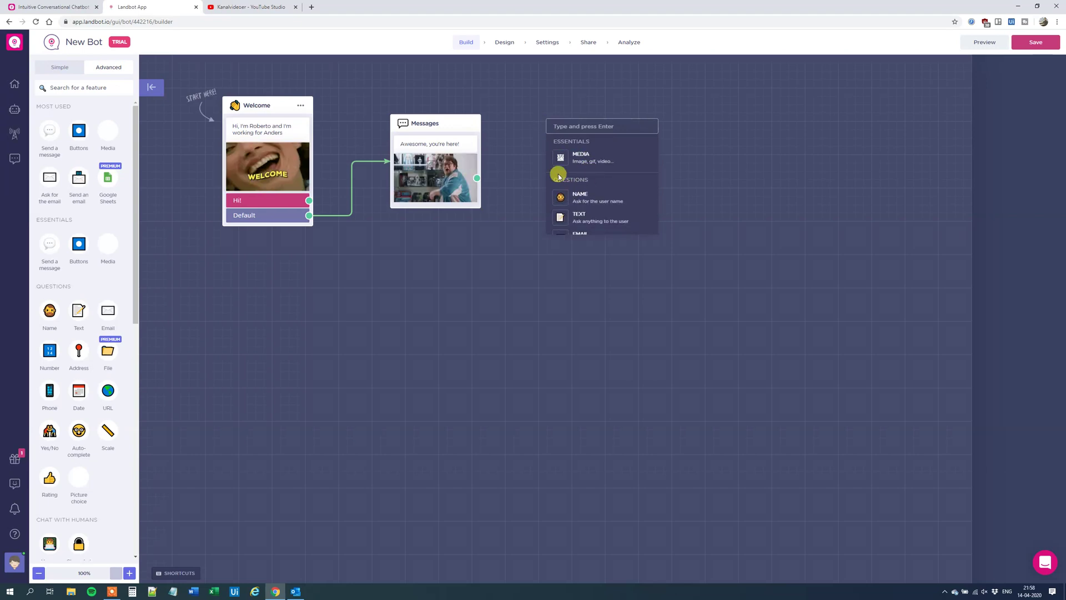
pyautogui.scroll(-1, 574, 177)
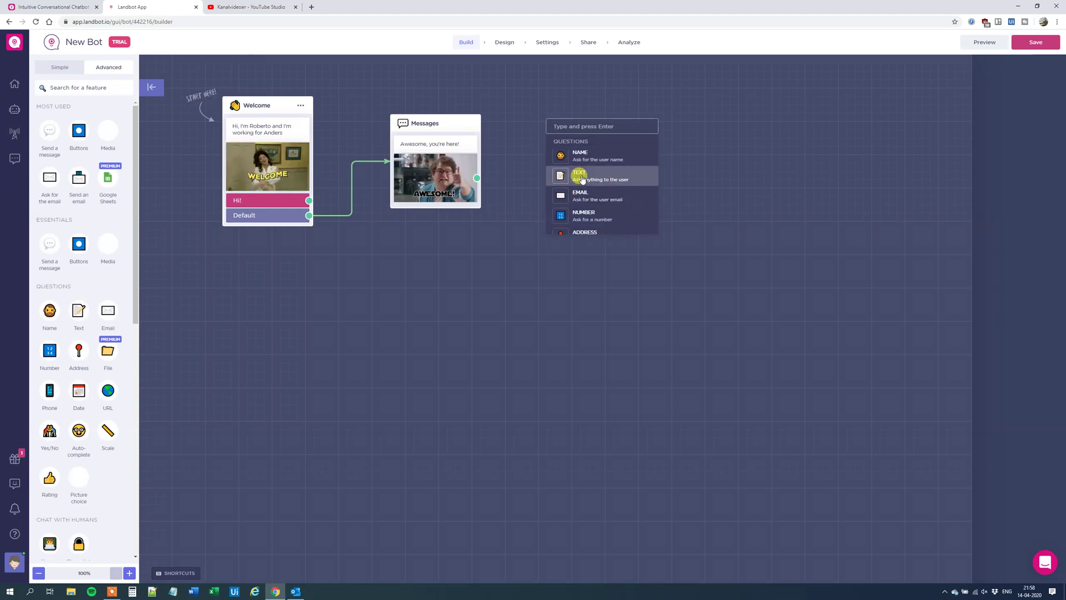
pyautogui.click(577, 176)
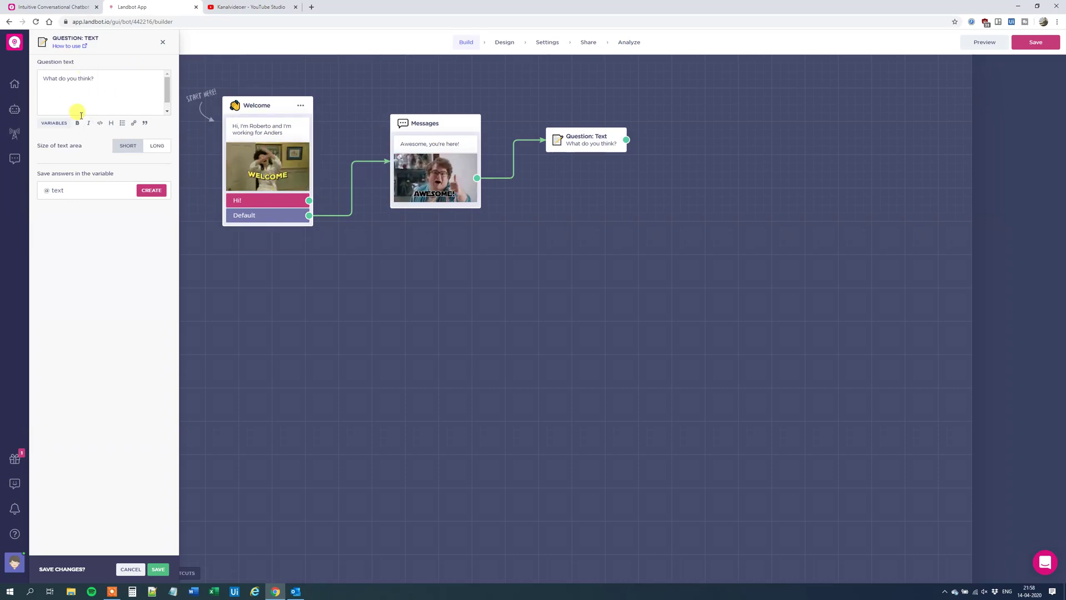
# - Reword the Text question to ask what the user thinks of the video tutorials
pyautogui.moveTo(109, 80); pyautogui.dragTo(33, 78)
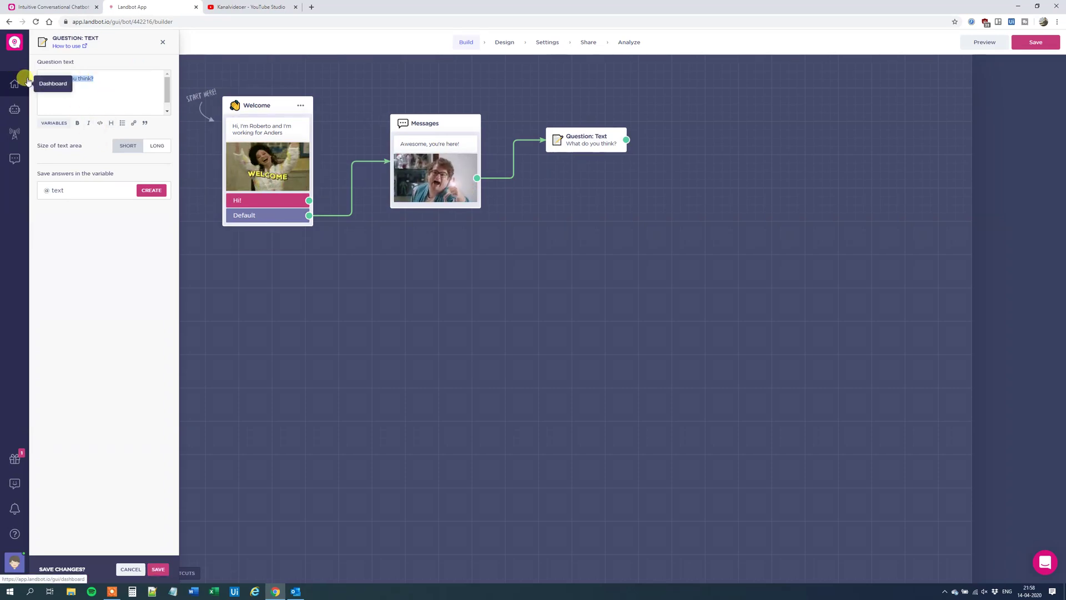
pyautogui.click(132, 84)
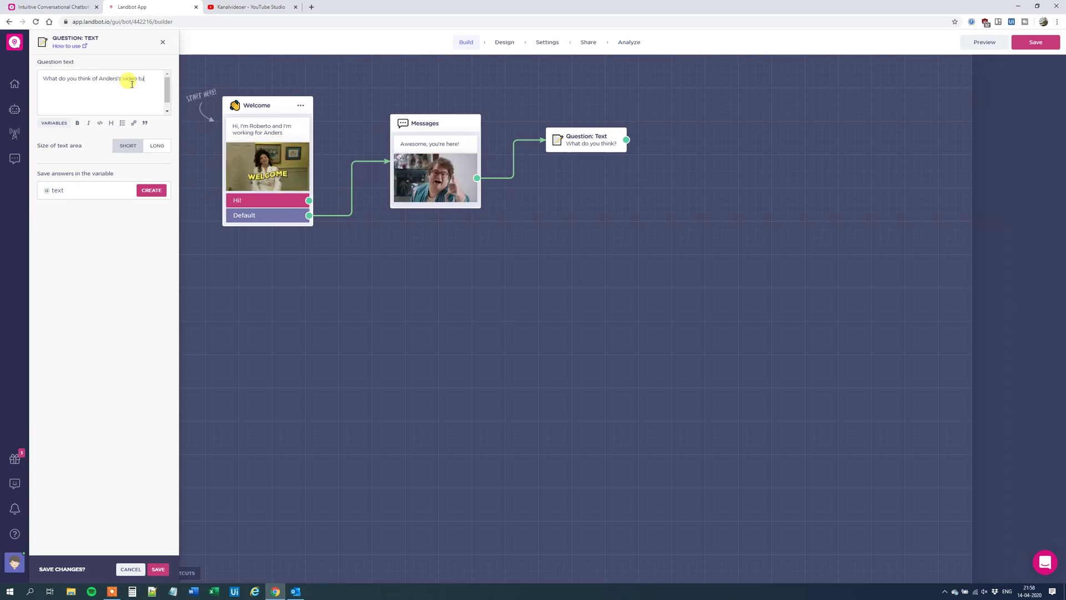
pyautogui.write('orials?')
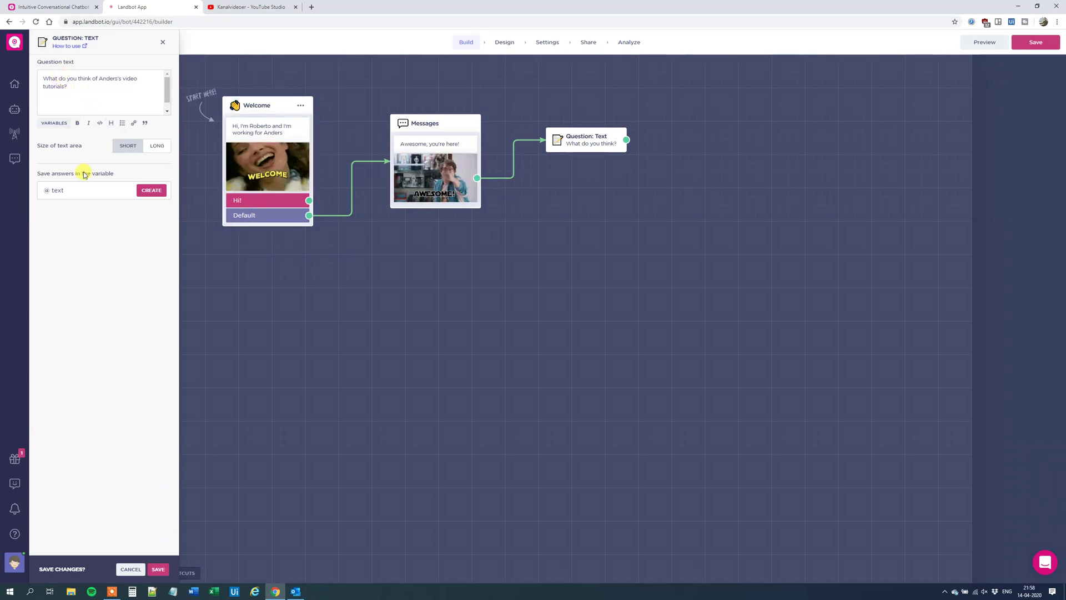
# - Save the answers to a newly created 'review' variable and save the question settings
pyautogui.click(72, 187)
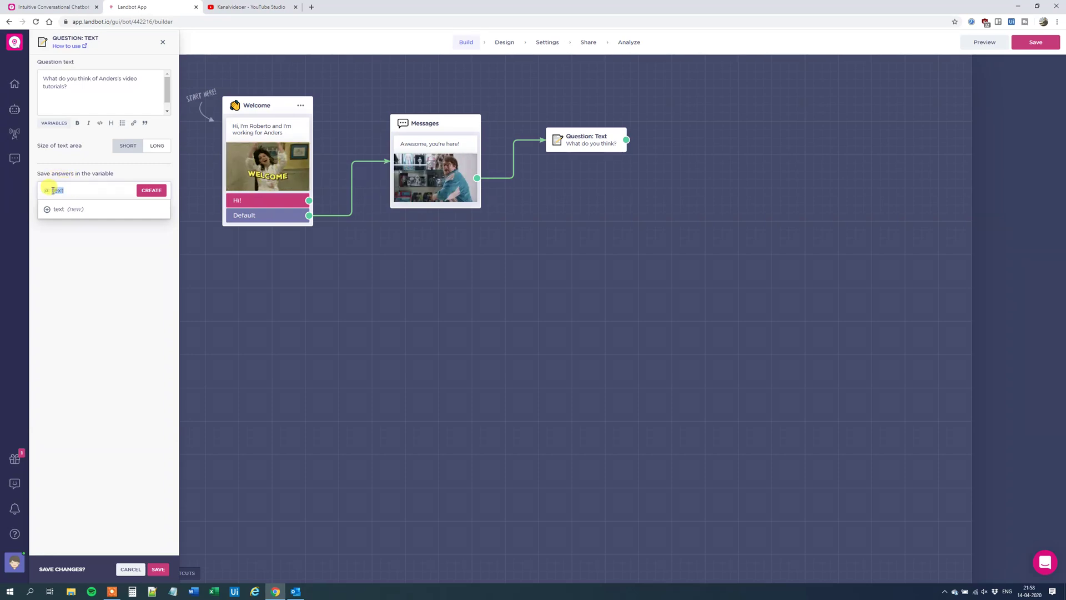
pyautogui.write('reviews')
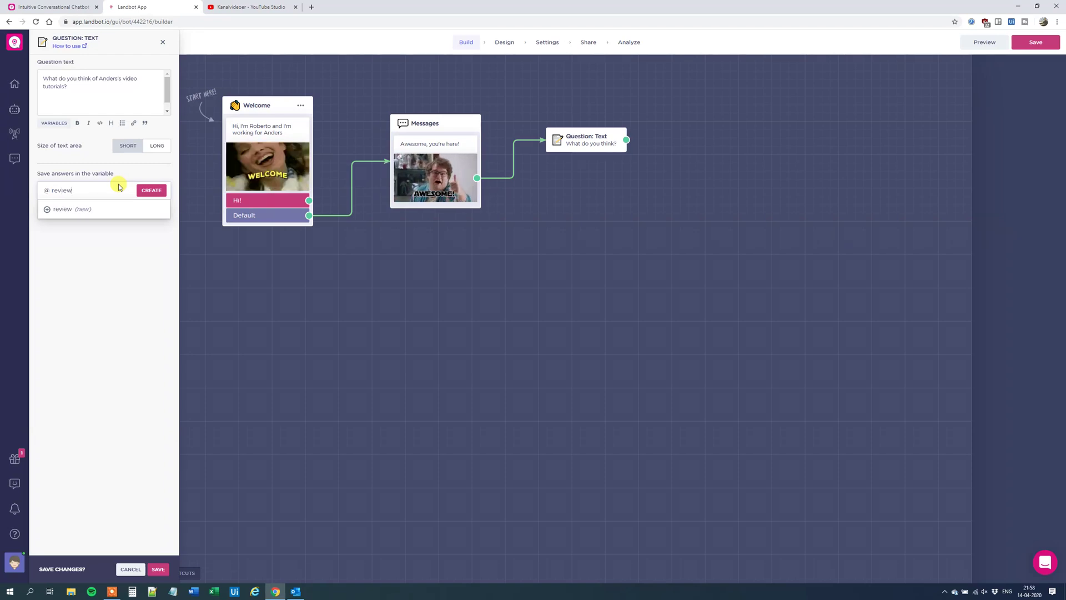
pyautogui.click(148, 190)
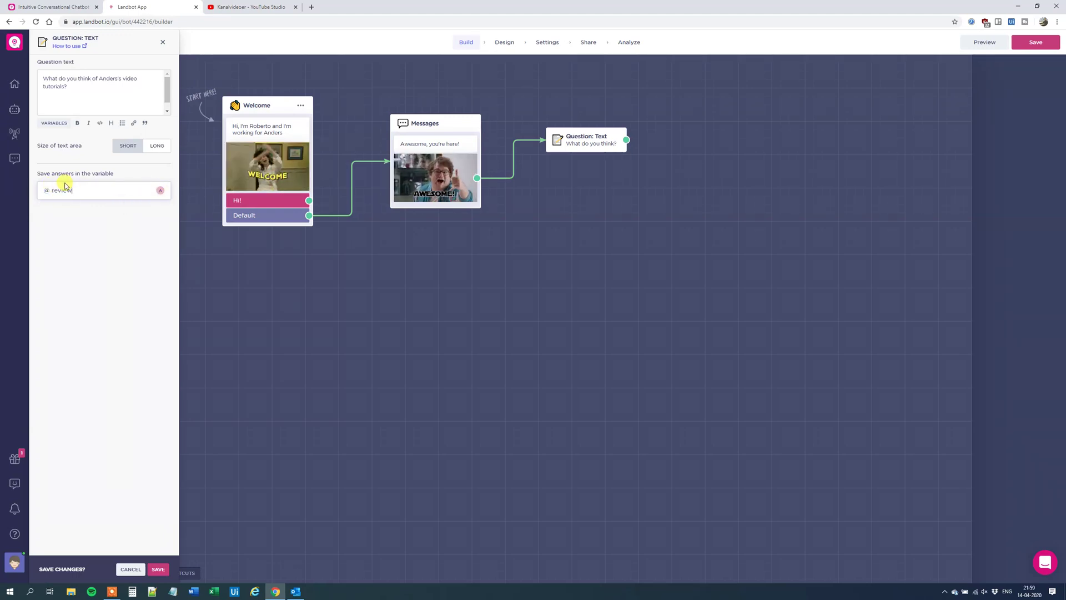
pyautogui.click(158, 569)
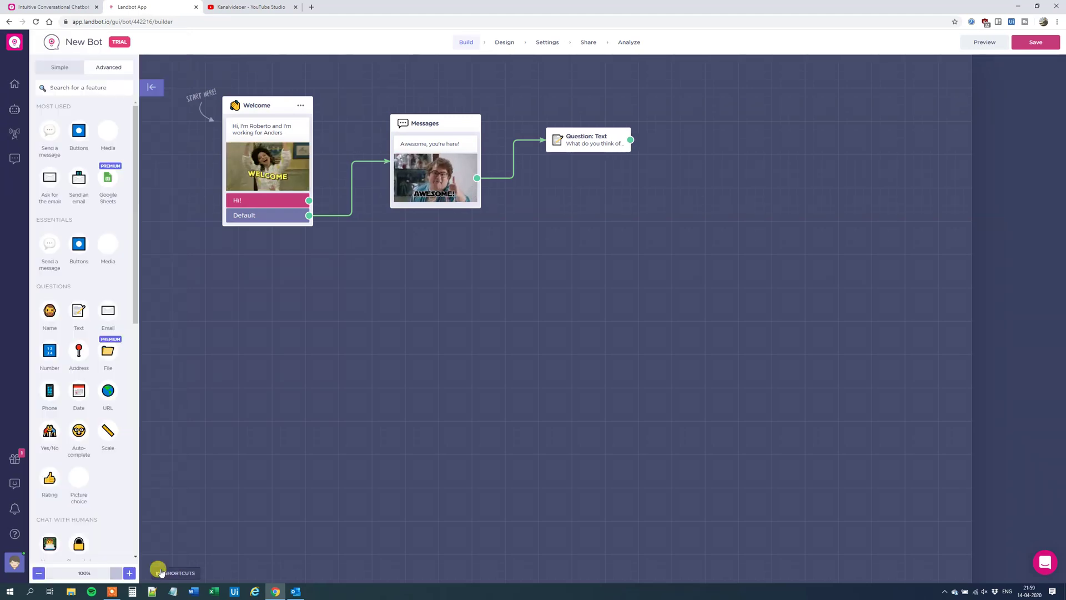
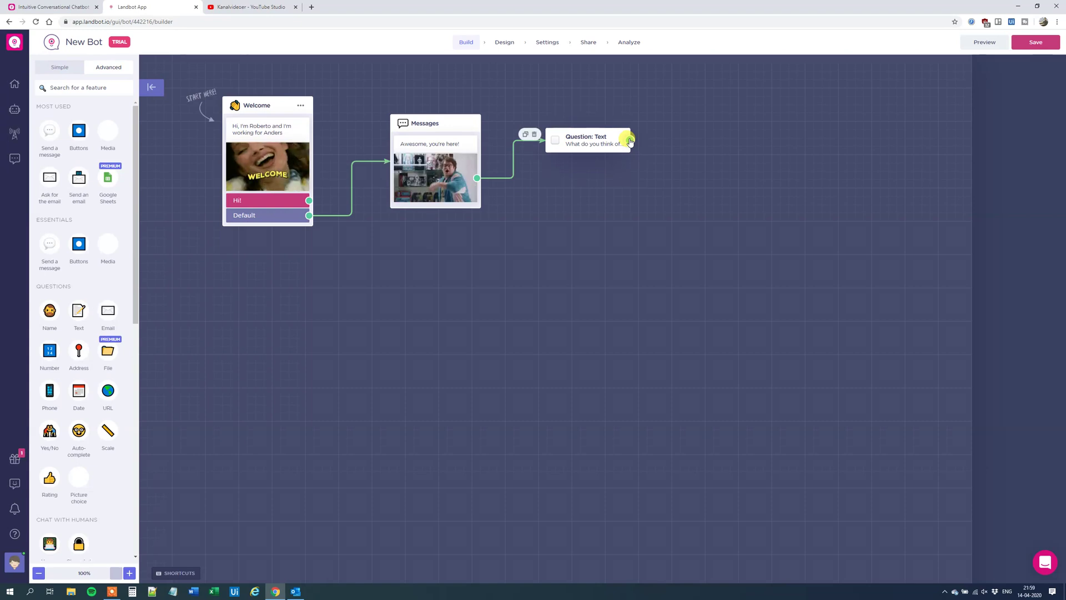
# - Add a Buttons block after the text question asking 'What do you want to do now?' with 'Watch a tutorial' and newsletter buttons
pyautogui.moveTo(631, 140); pyautogui.dragTo(704, 142)
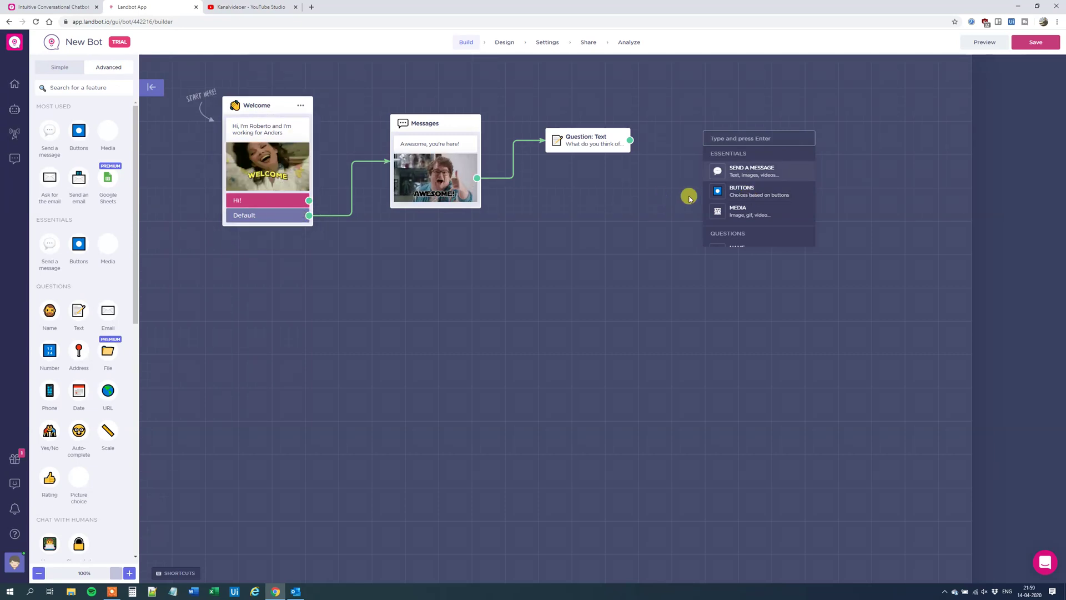
pyautogui.click(740, 190)
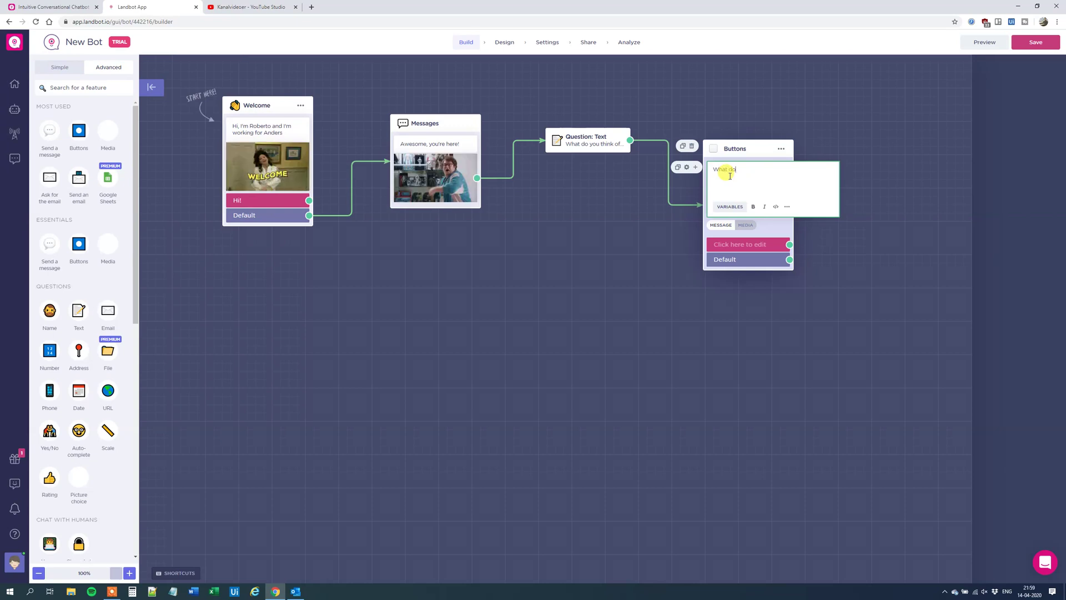
pyautogui.write('What do you want to do nopw')
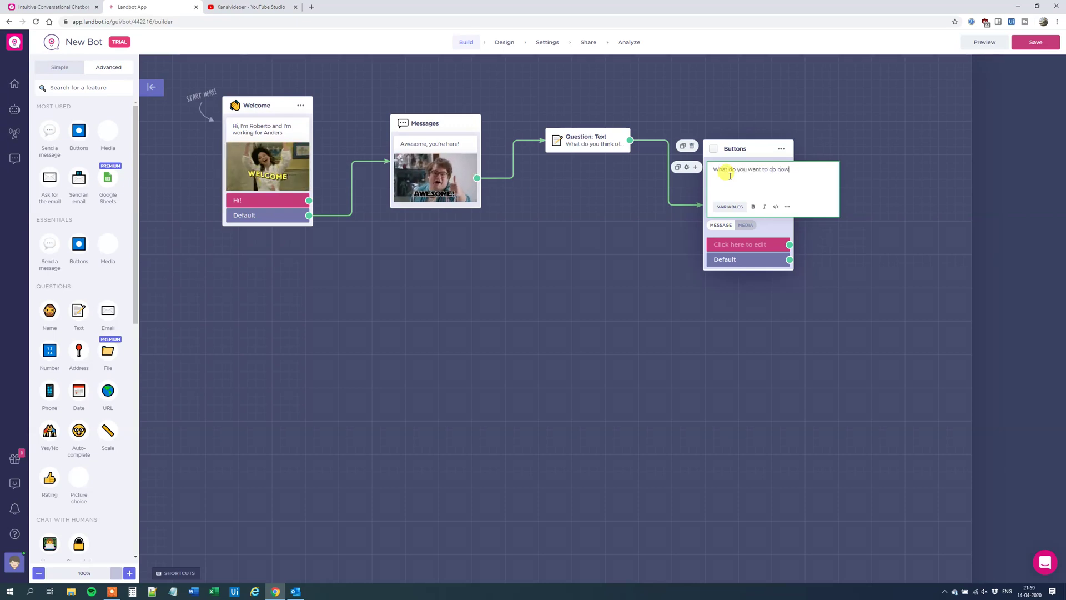
pyautogui.click(716, 239)
pyautogui.click(733, 197)
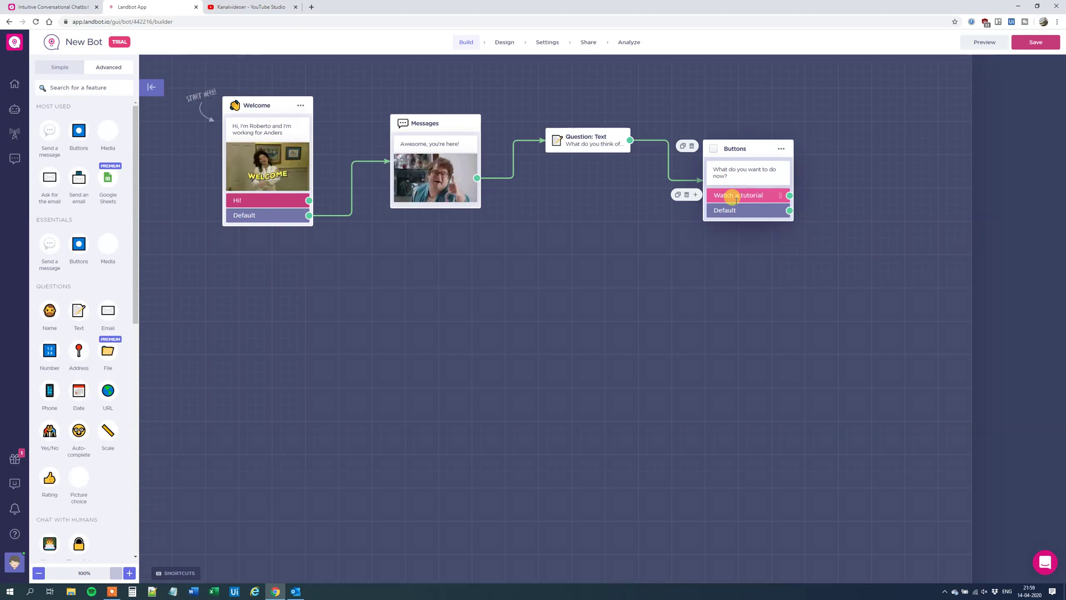
pyautogui.click(696, 195)
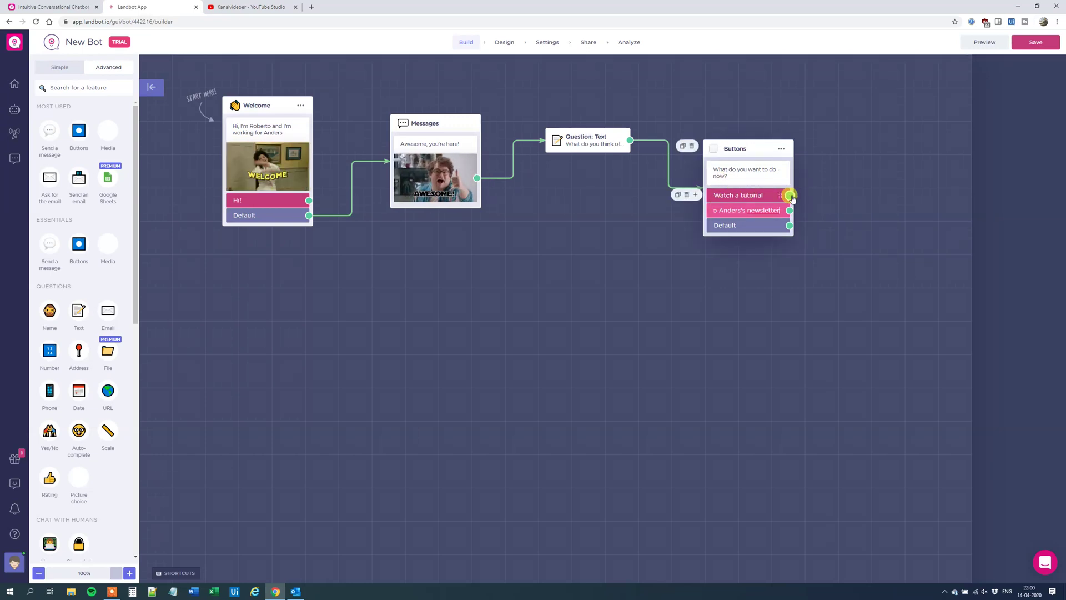
pyautogui.click(782, 210)
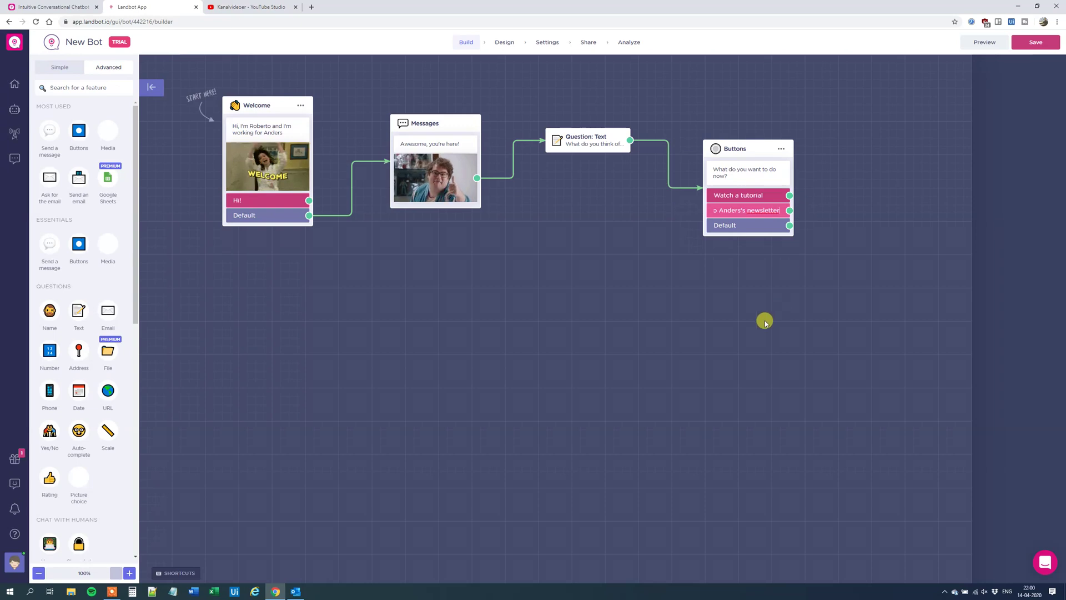
# - Link 'Watch a tutorial' to a Buttons question 'What do you want to see?' with UiPath and OpenRPA answers
pyautogui.click(736, 320)
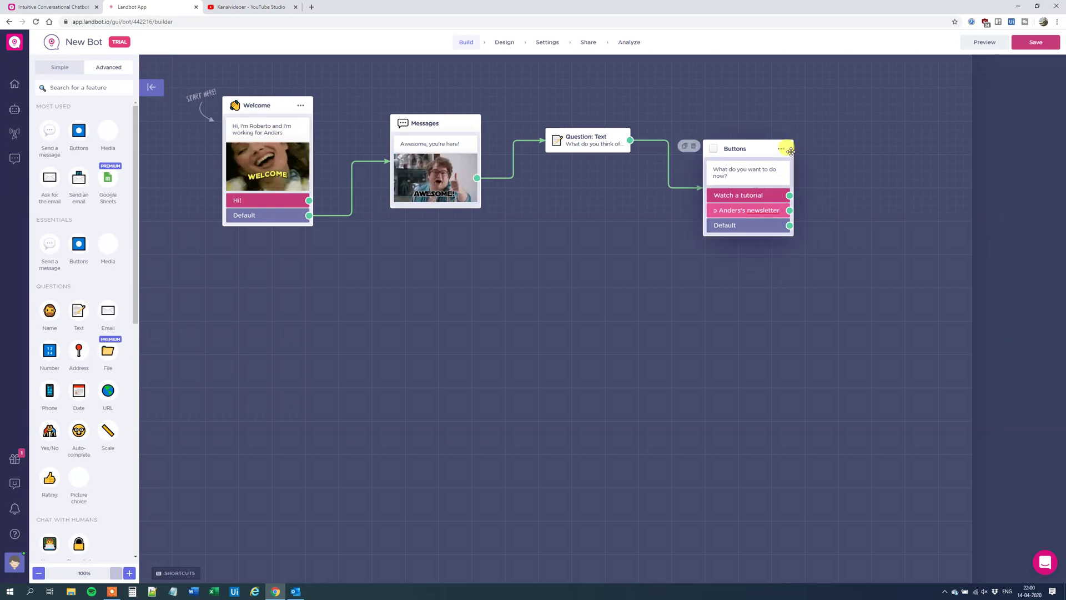
pyautogui.moveTo(790, 198); pyautogui.dragTo(303, 274)
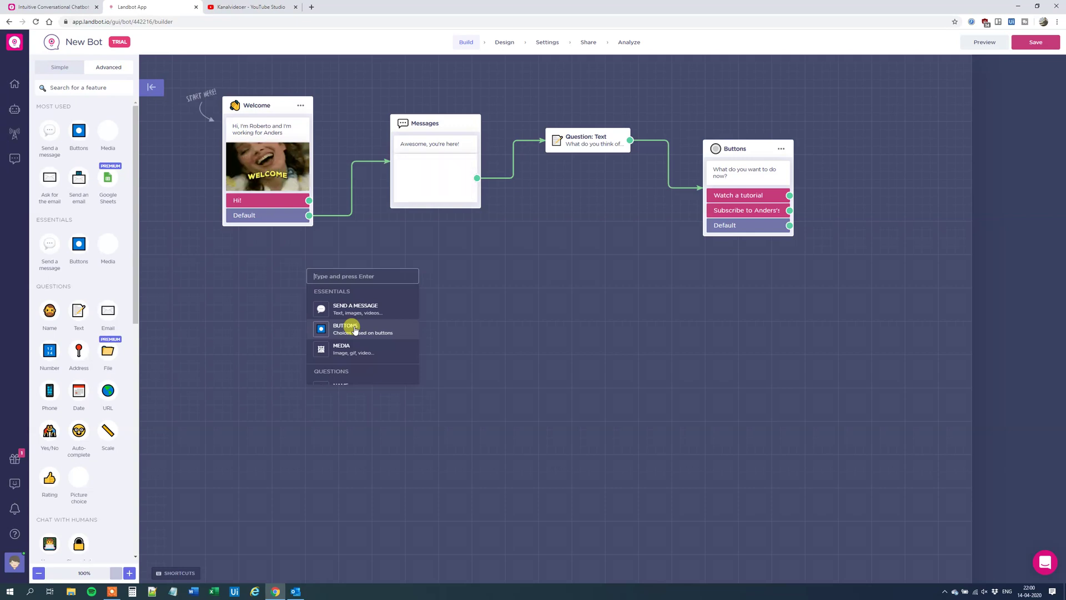
pyautogui.click(355, 329)
pyautogui.write('What do you want to see?')
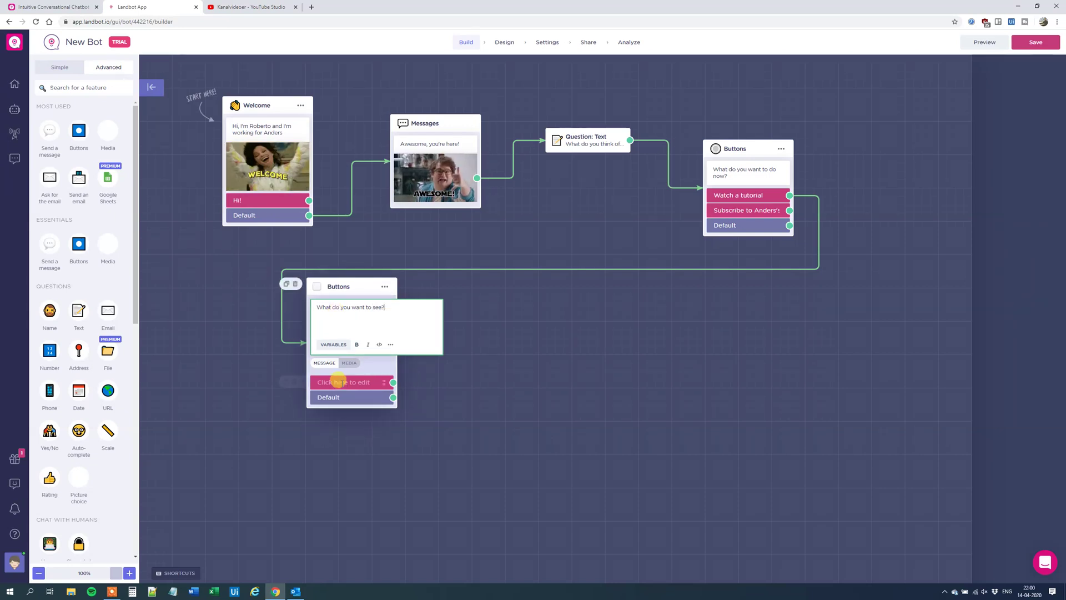
pyautogui.click(340, 381)
pyautogui.click(331, 333)
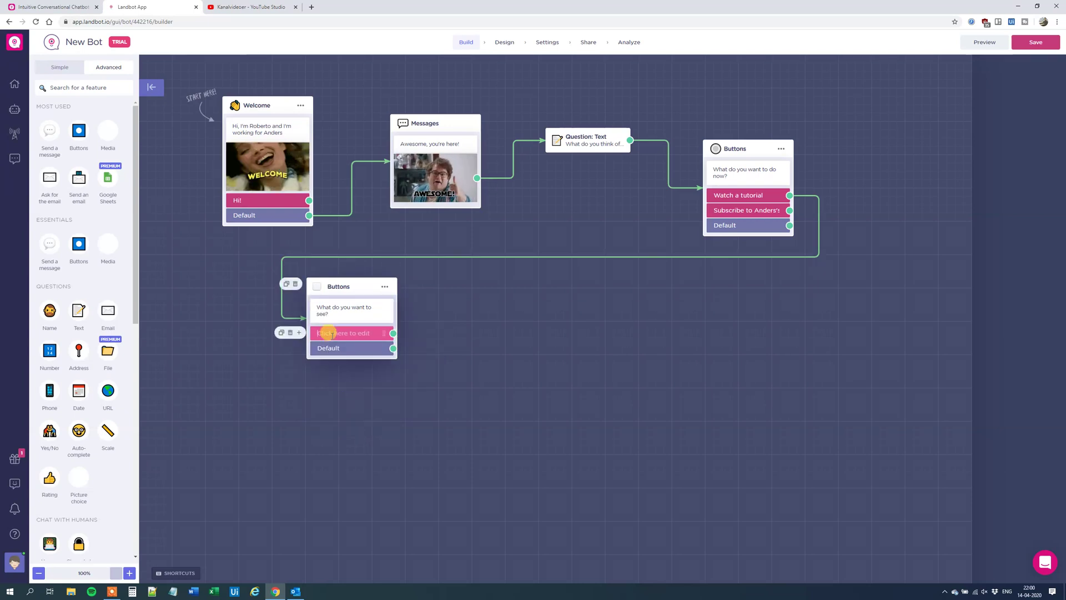
pyautogui.write('Ui')
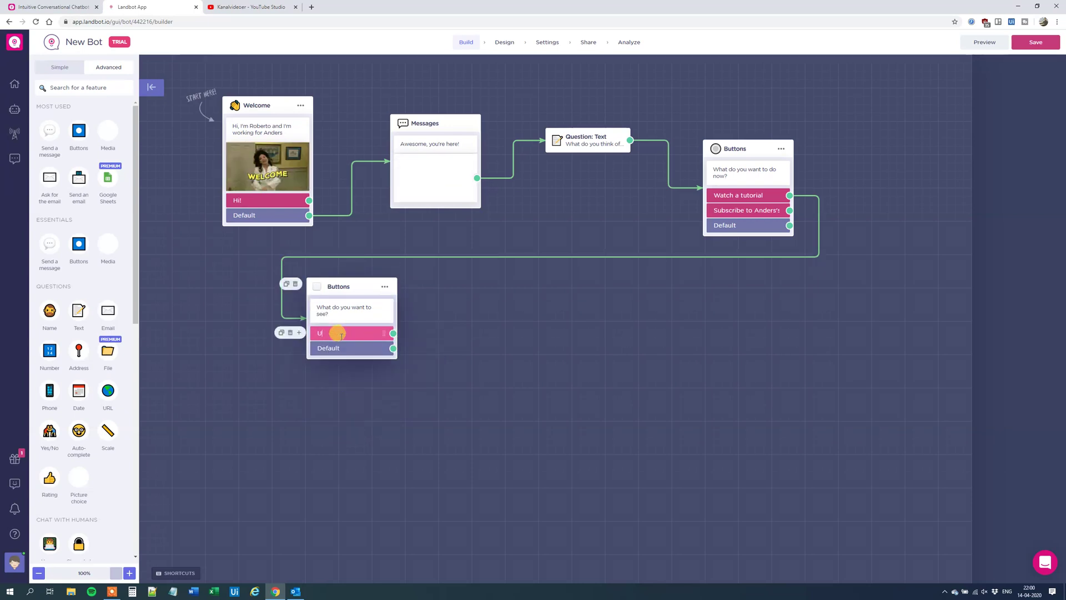
pyautogui.write('Path')
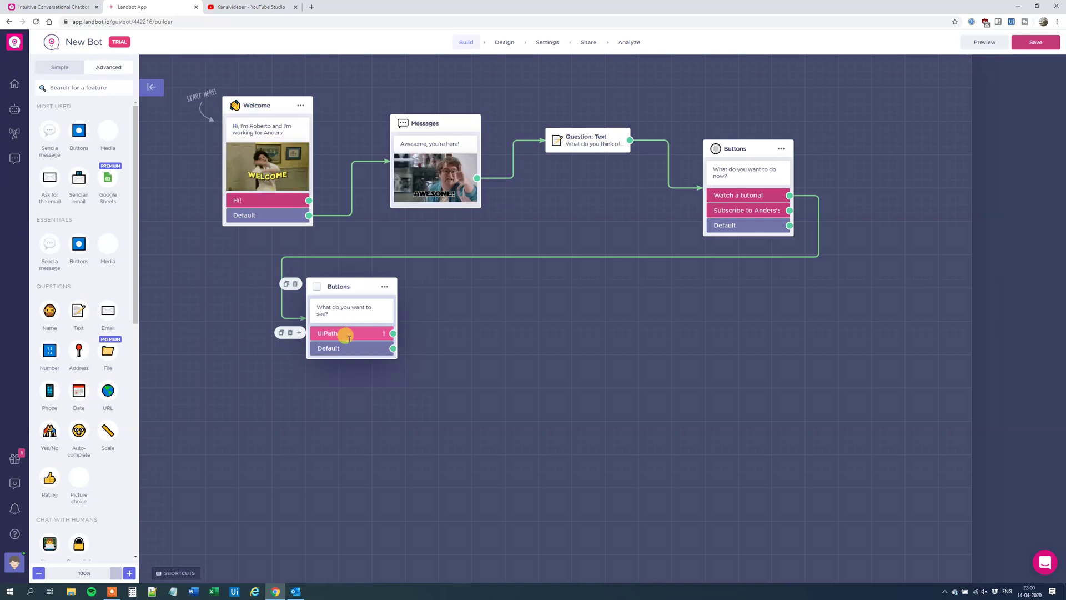
pyautogui.click(299, 332)
pyautogui.write('OpenRPA')
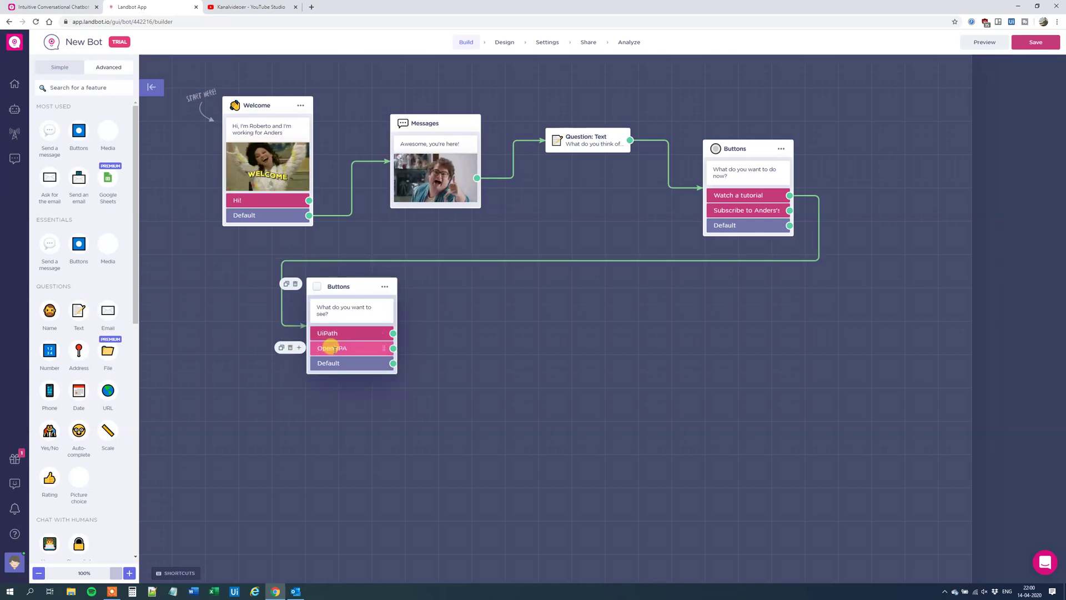
pyautogui.click(417, 371)
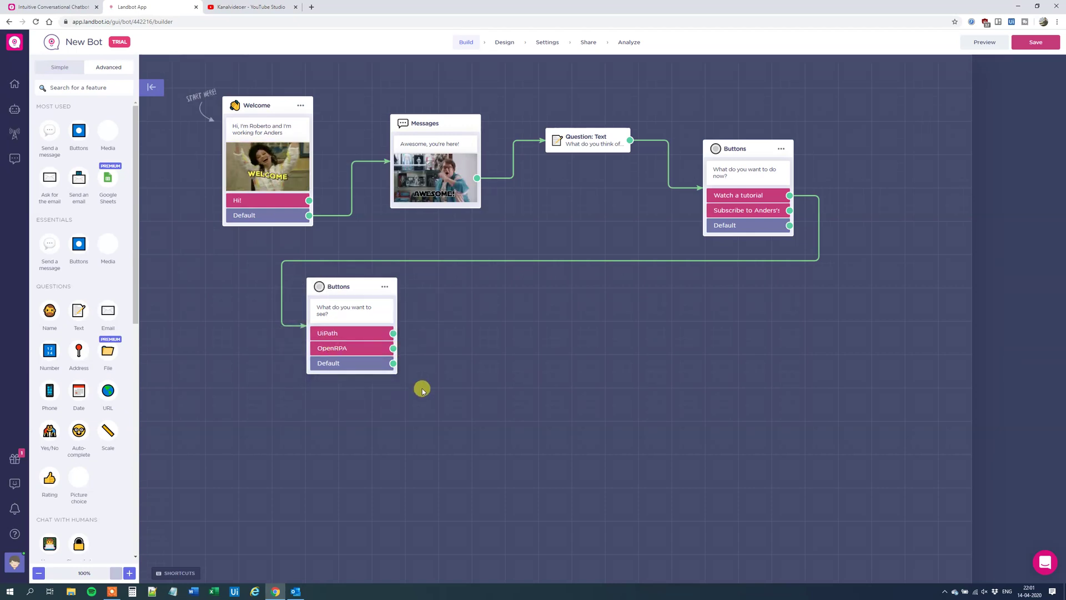
# - Add a YouTube media message after the UiPath choice, then go to YouTube Studio's video list
pyautogui.moveTo(393, 333); pyautogui.dragTo(428, 310)
pyautogui.click(458, 384)
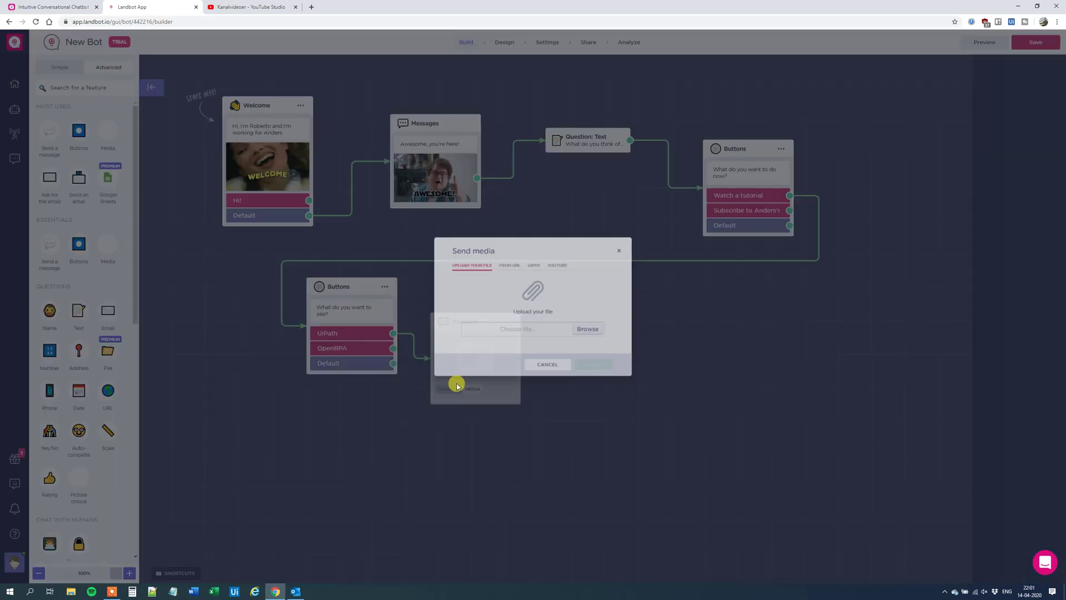
pyautogui.click(558, 259)
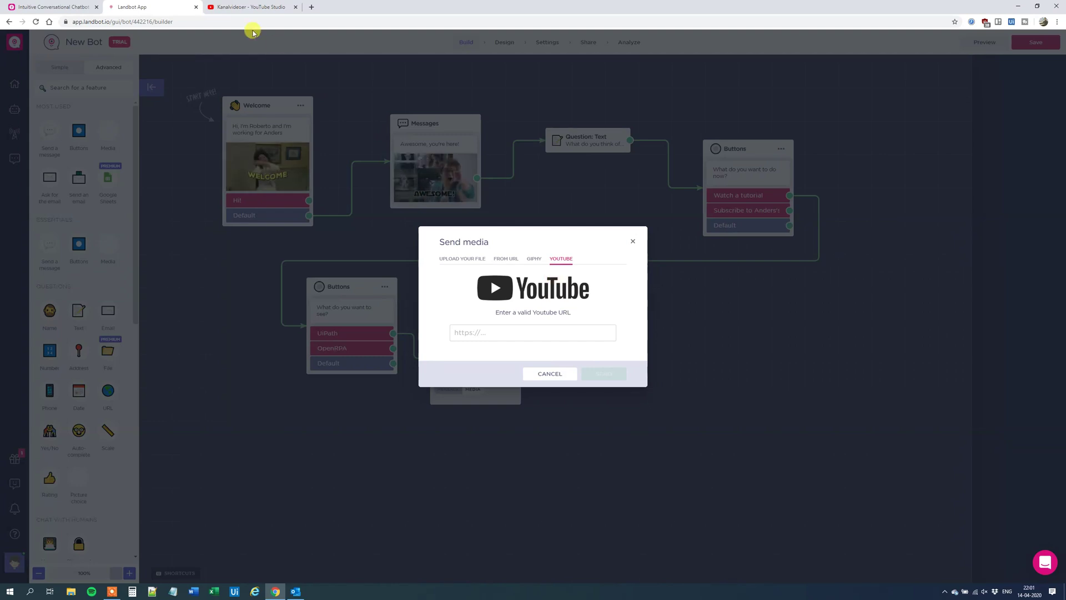
pyautogui.click(238, 7)
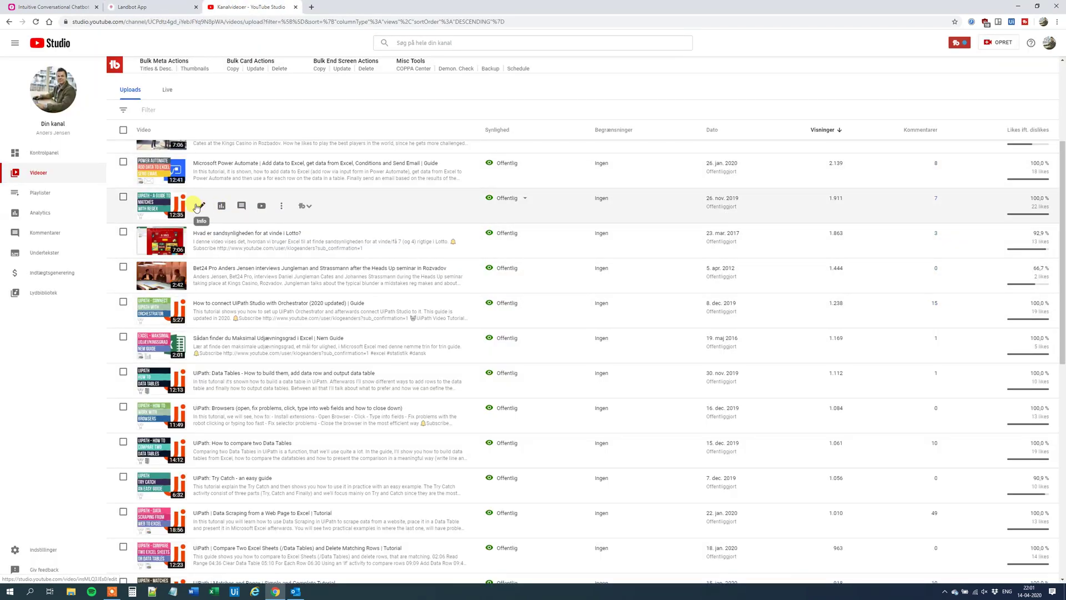
# - Copy the link of the 'UiPath: A guide to Matches with RegEx' video and return to Landbot
pyautogui.rightClick(262, 209)
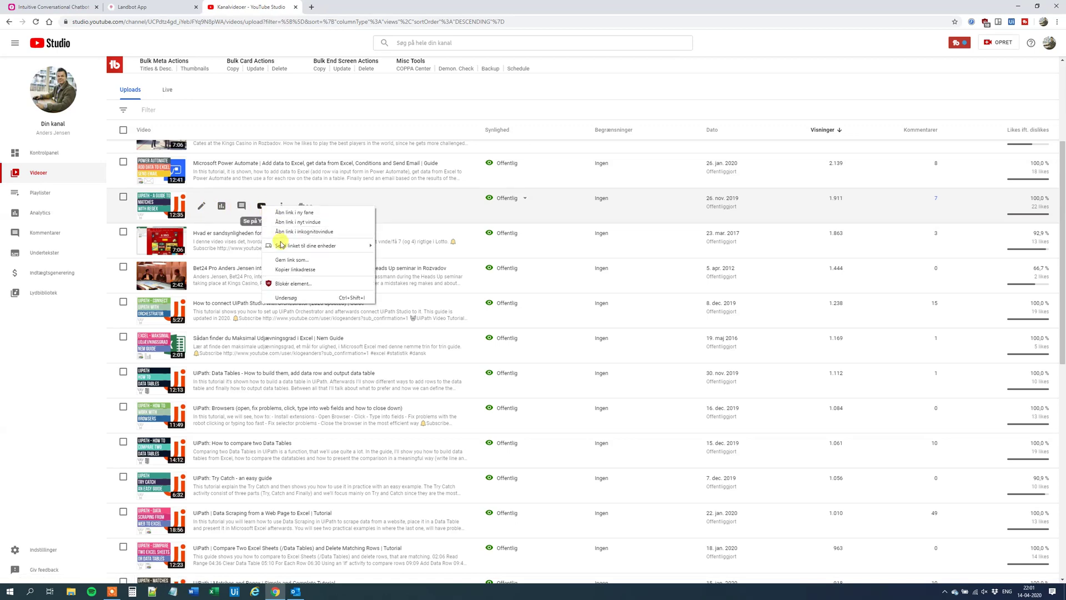
pyautogui.click(298, 270)
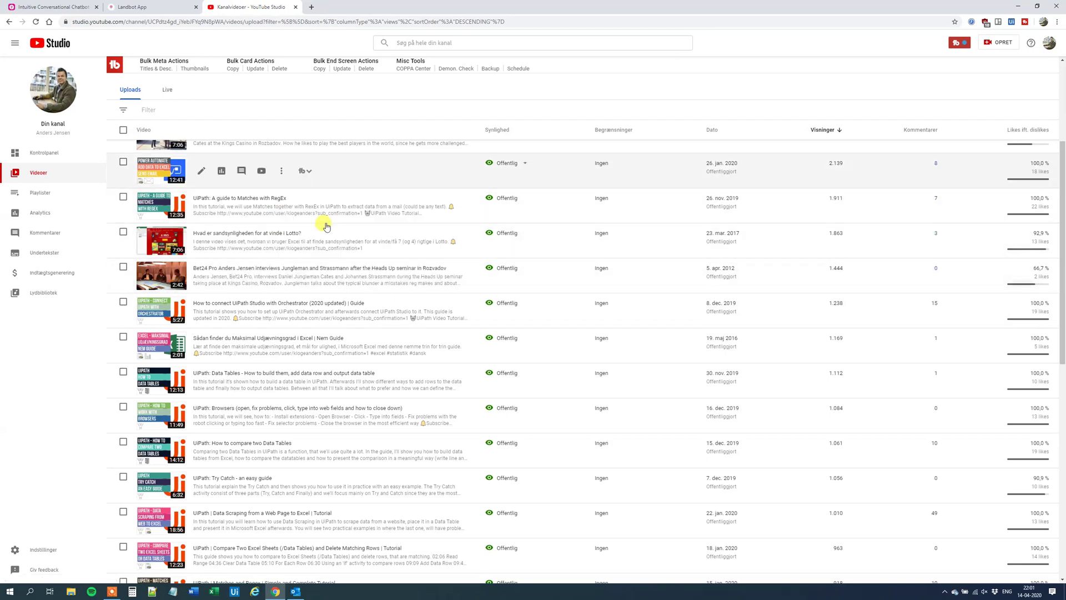
pyautogui.click(125, 9)
# - Paste the RegEx video link into the UiPath media message, send it, and position the node
pyautogui.click(506, 333)
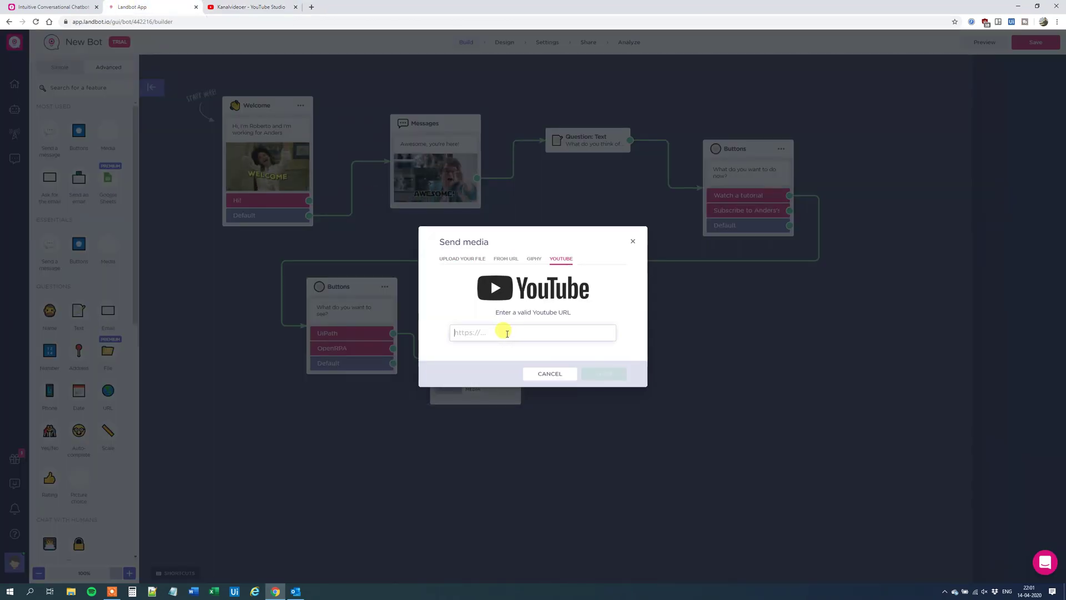
pyautogui.write('https://www.youtube.com/watch?v=insMLQ3JEs0')
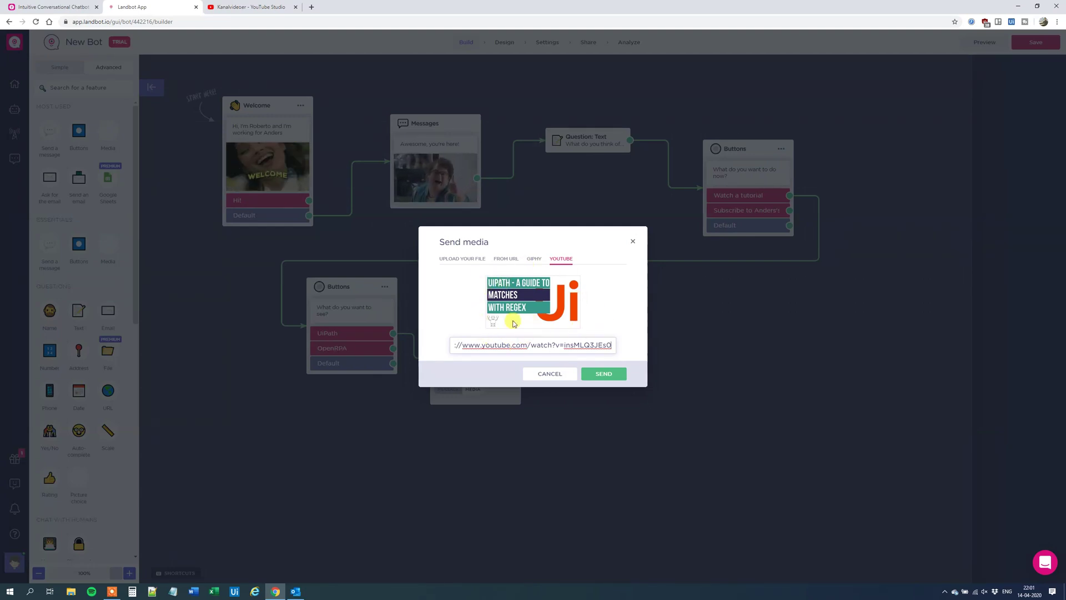
pyautogui.click(601, 374)
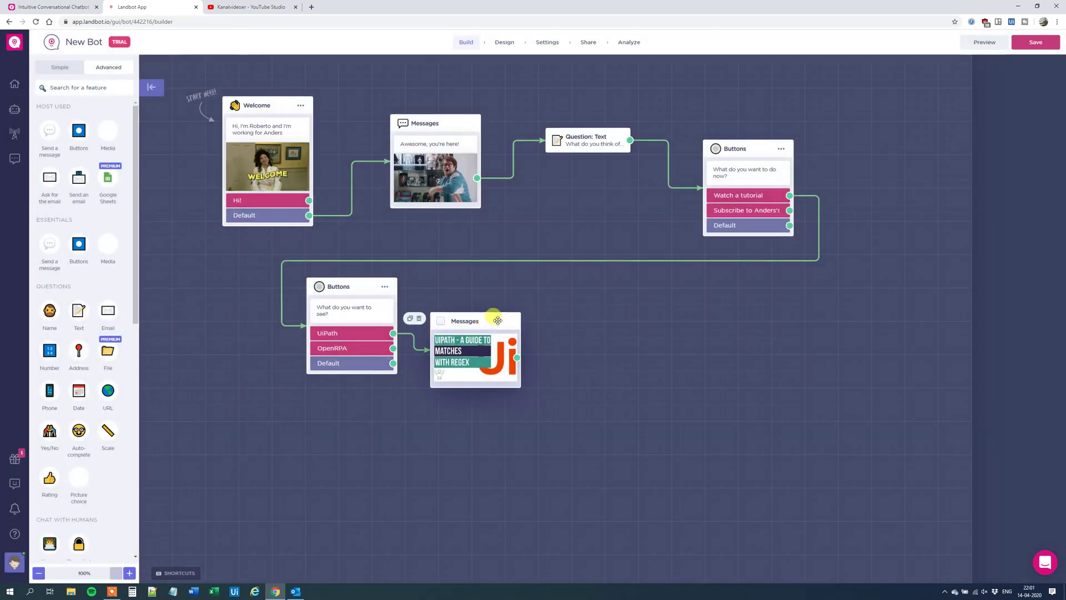
pyautogui.moveTo(491, 319); pyautogui.dragTo(517, 289)
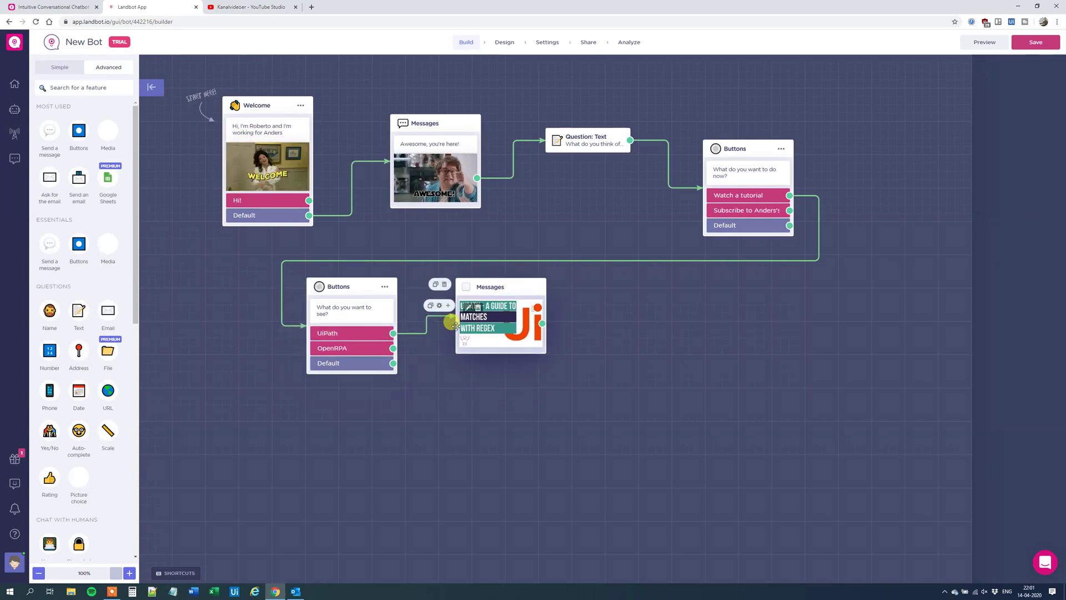
# - Add a YouTube media message after the OpenRPA choice and return to the YouTube Studio video list
pyautogui.moveTo(393, 348); pyautogui.dragTo(440, 384)
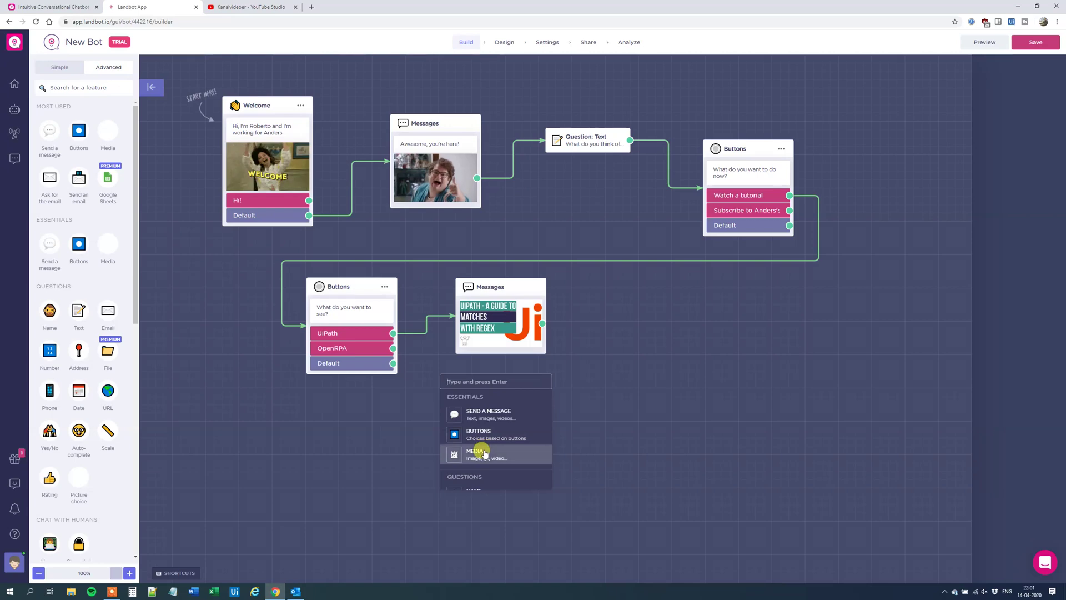
pyautogui.click(483, 451)
pyautogui.click(559, 259)
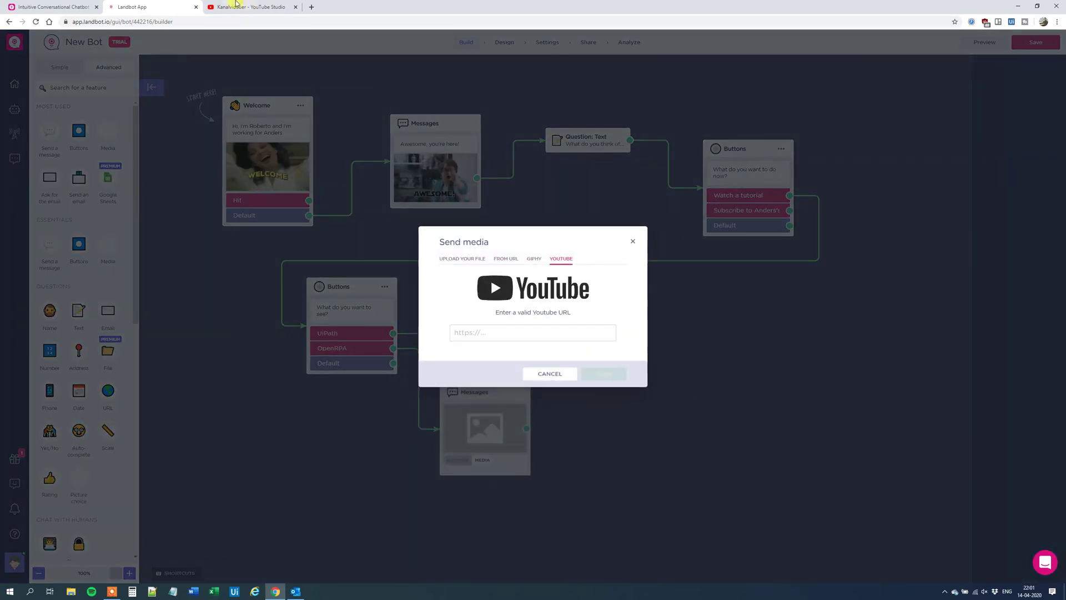
pyautogui.click(236, 9)
pyautogui.scroll(-5, 311, 377)
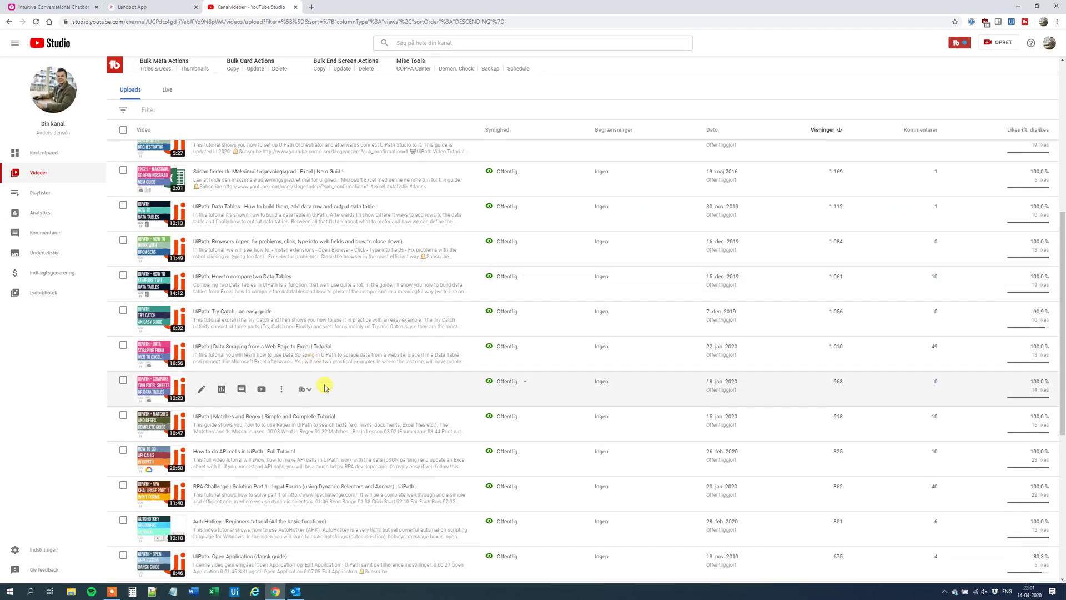
# - Copy the OpenRPA demo and interview video's link and go back to Landbot
pyautogui.scroll(-5, 324, 383)
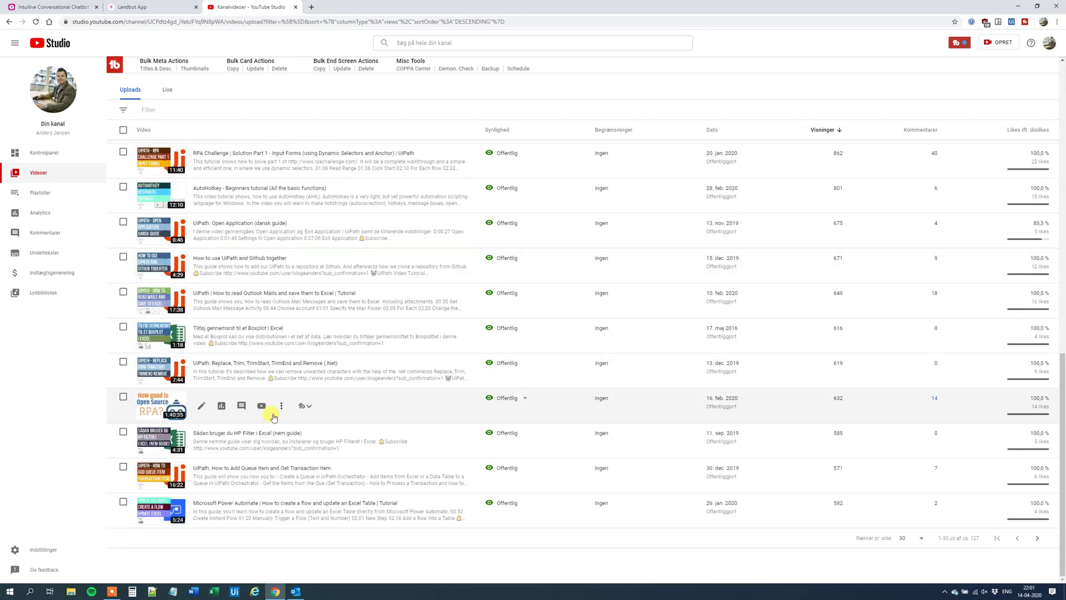
pyautogui.rightClick(262, 407)
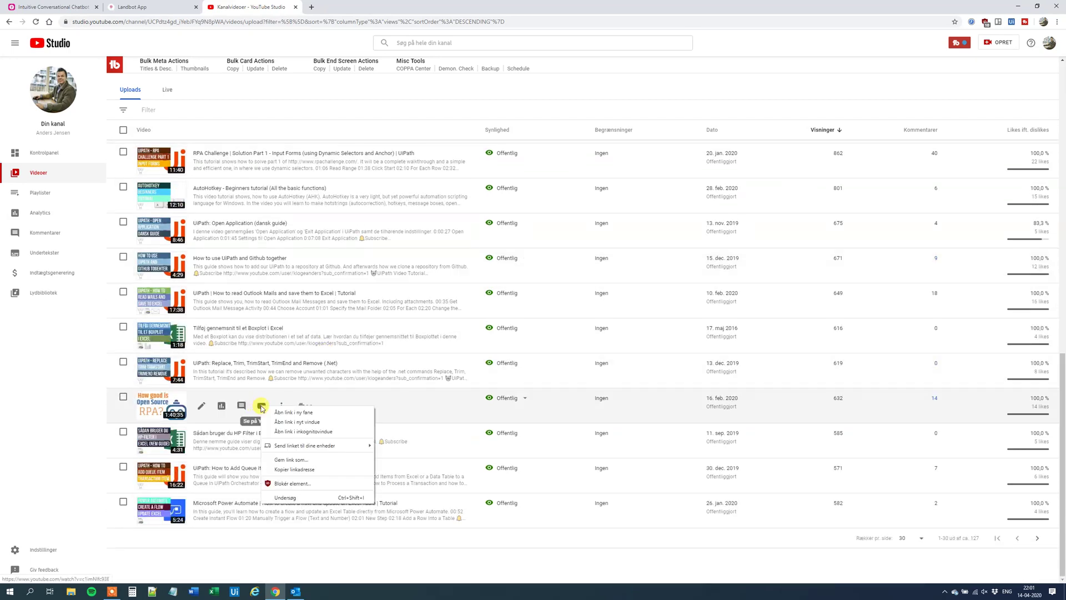
pyautogui.click(290, 469)
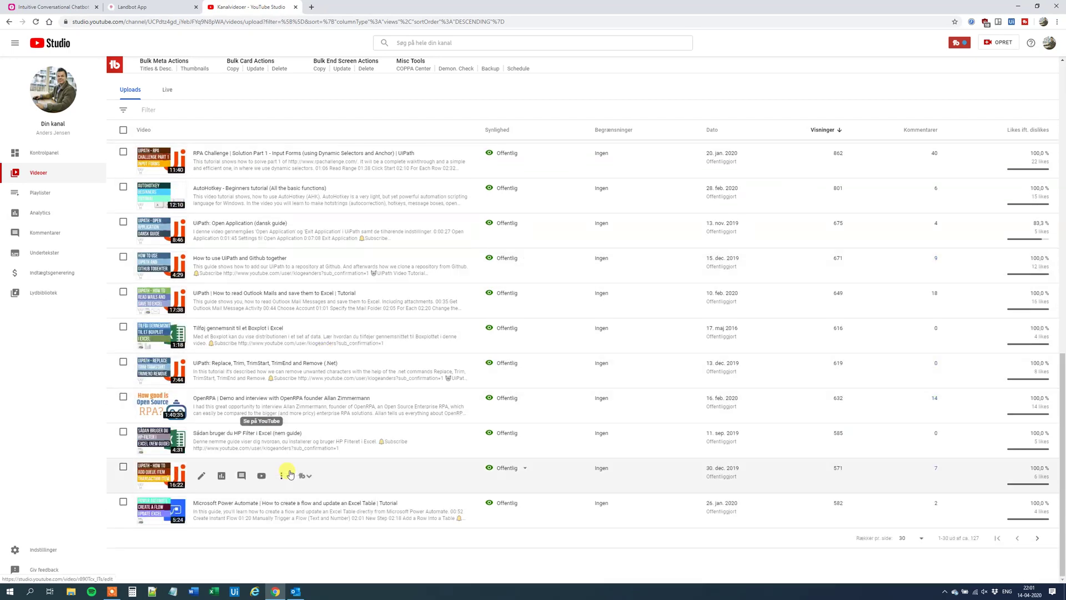
pyautogui.click(132, 8)
# - Send the 'How good is Open Source RPA?' video link in the OpenRPA message and align it under the UiPath node
pyautogui.click(480, 333)
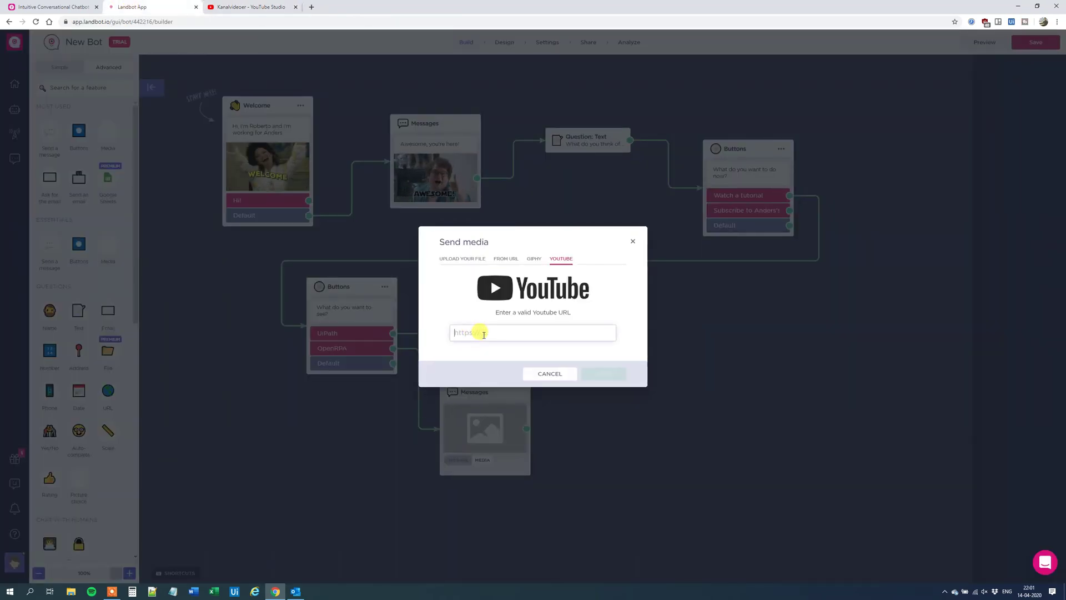
pyautogui.hotkey('ctrl', 'v')
pyautogui.click(603, 373)
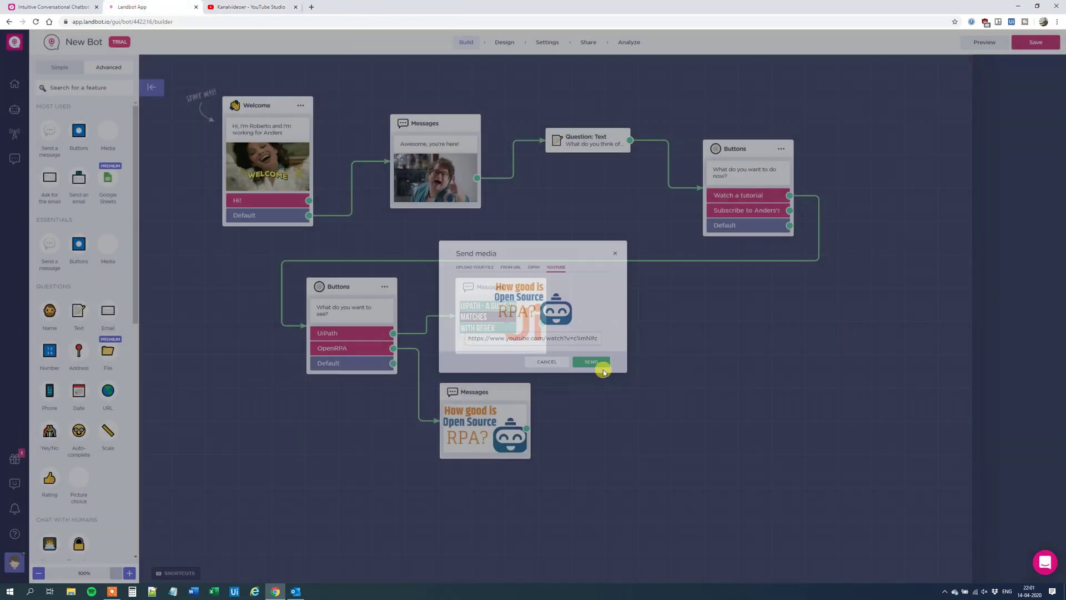
pyautogui.moveTo(498, 392)
pyautogui.mouseDown()
pyautogui.moveTo(527, 388)
pyautogui.moveTo(516, 383)
pyautogui.mouseUp()
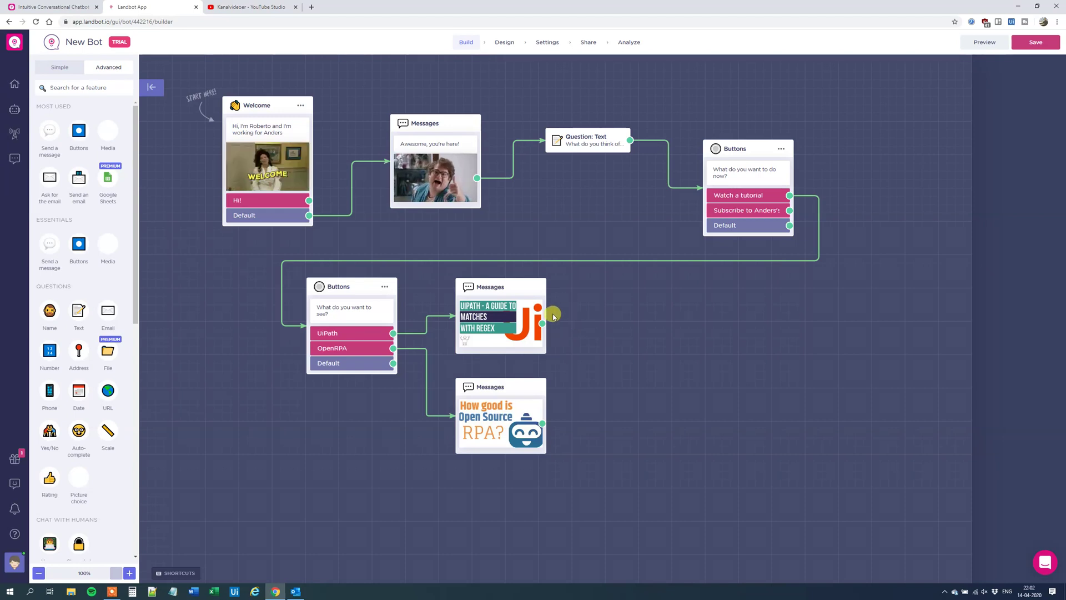
# - Add a newsletter-subscribe question with 'Yes, please' and 'No, zero interest' after both video messages
pyautogui.moveTo(542, 323); pyautogui.dragTo(615, 303)
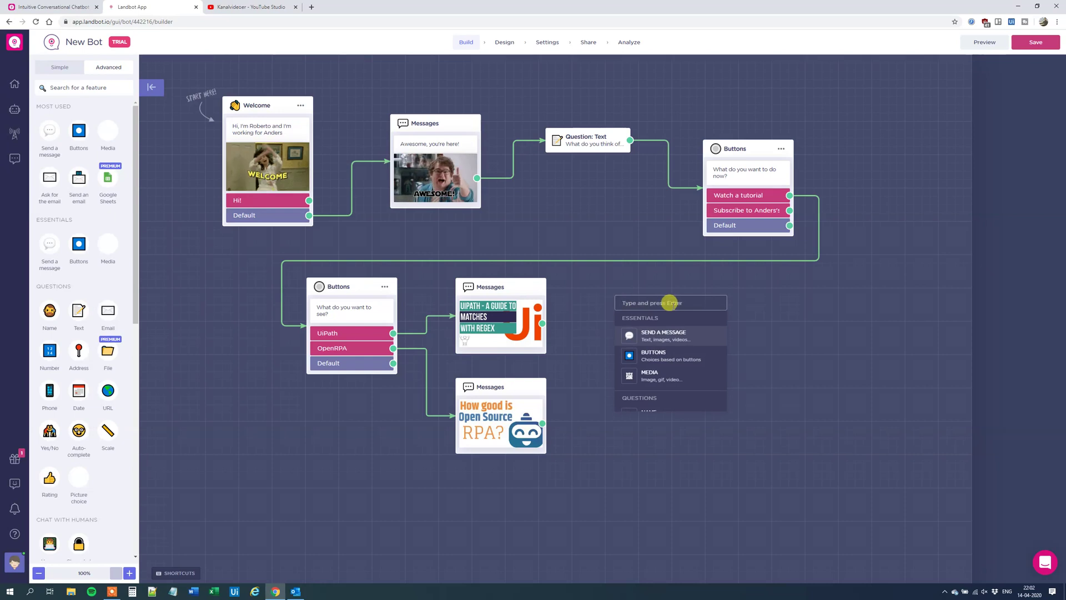
pyautogui.click(654, 354)
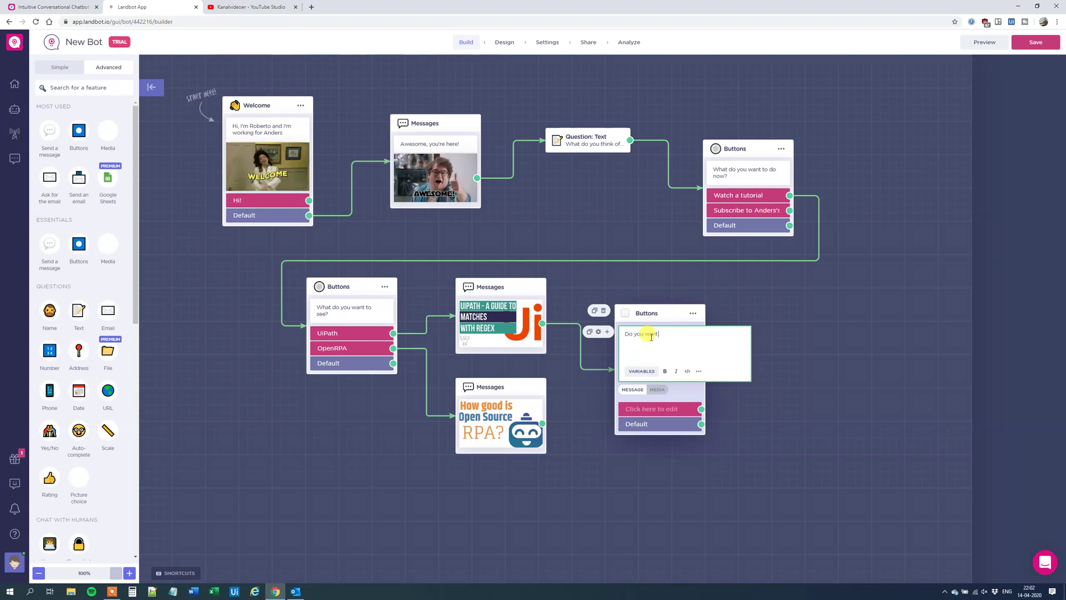
pyautogui.write("ubscribe to Anders' newsletter")
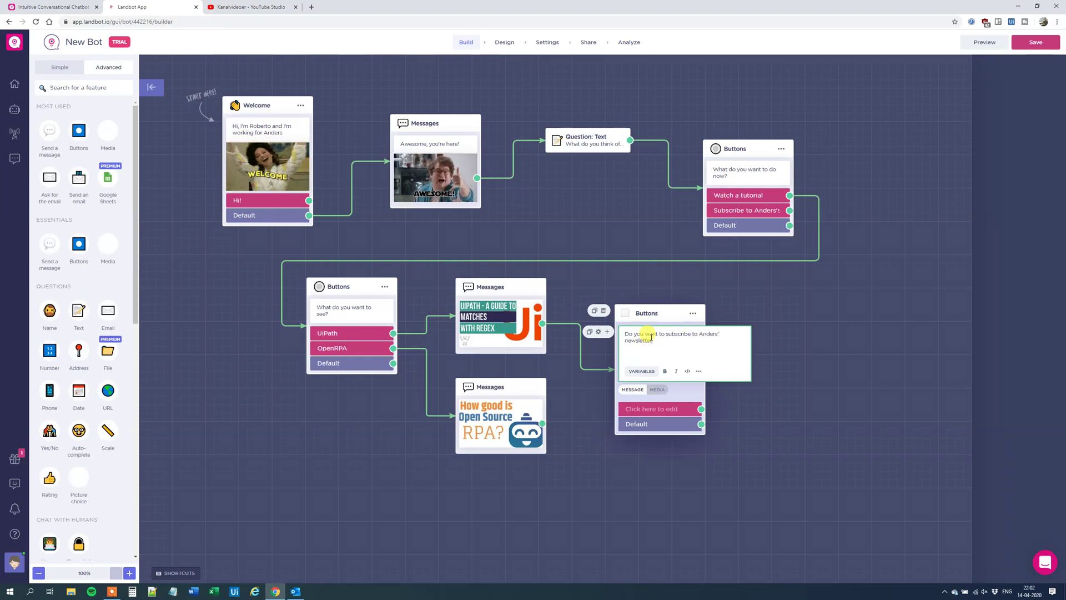
pyautogui.moveTo(367, 167)
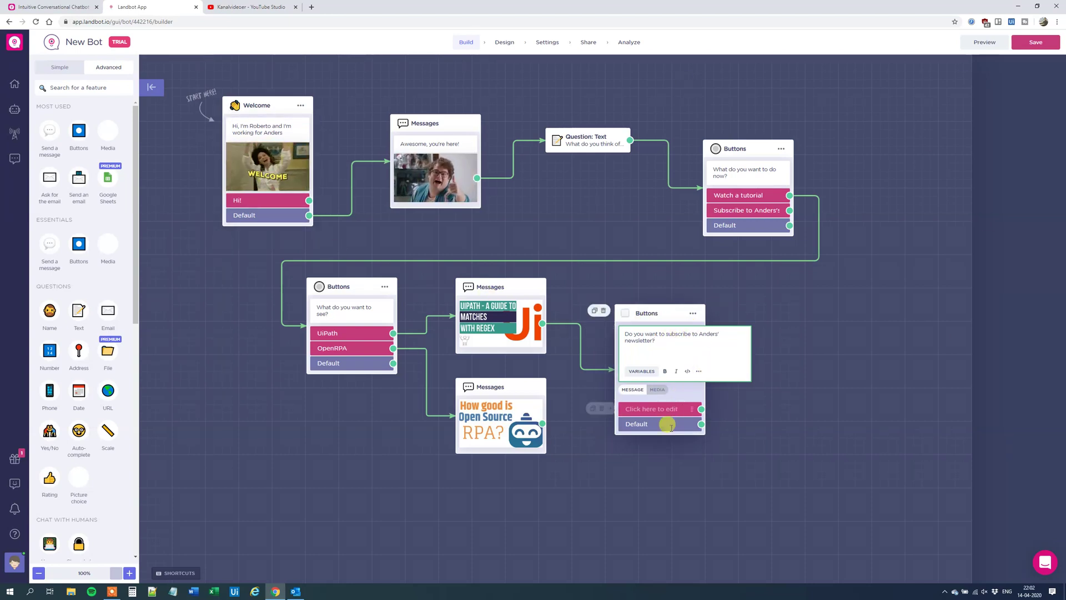
pyautogui.click(661, 406)
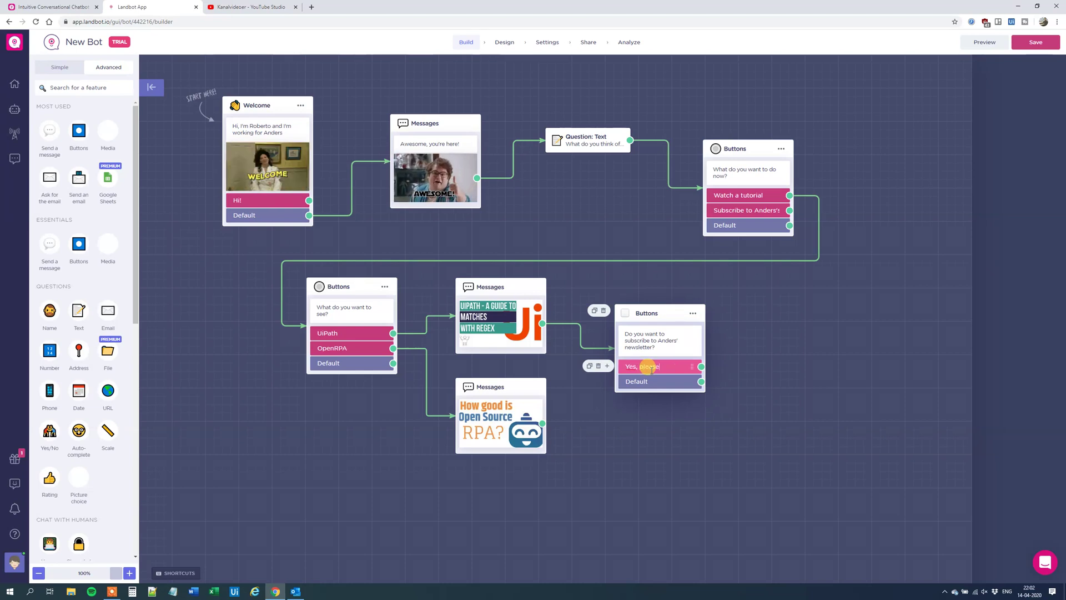
pyautogui.click(607, 365)
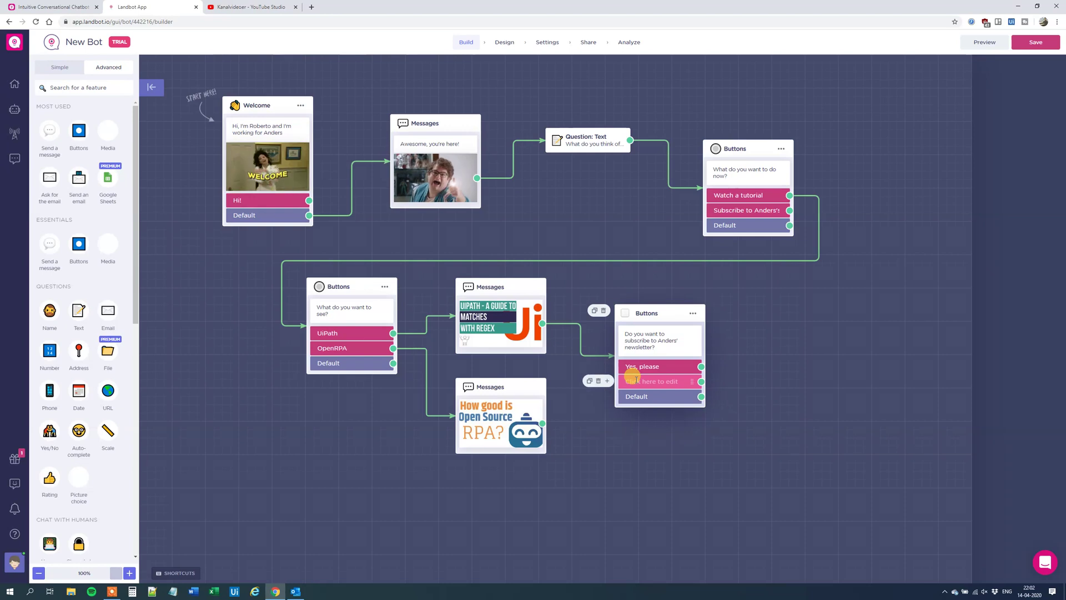
pyautogui.write('No, zero inter')
pyautogui.write('est. Goodby')
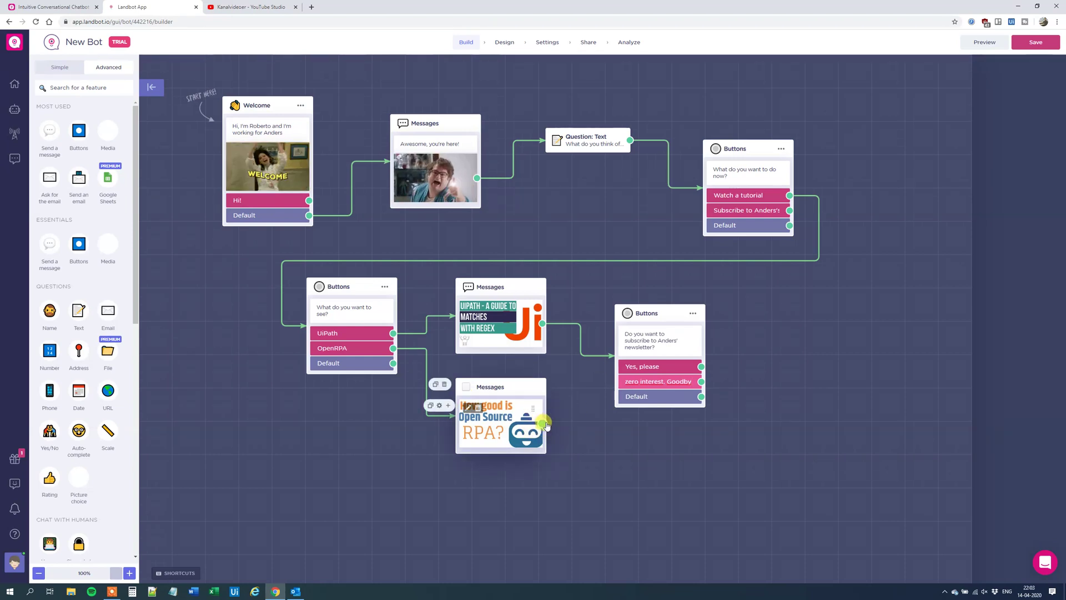
pyautogui.moveTo(581, 381); pyautogui.dragTo(609, 338)
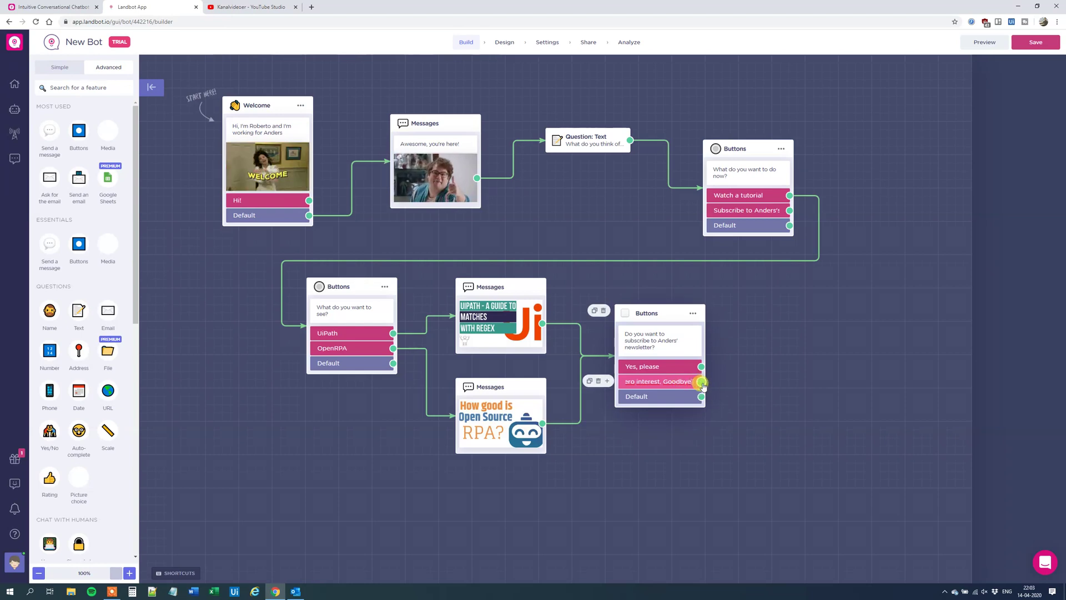
# - Route 'No, zero interest' to a message: 'I'm happy to have talked to you Please have a good day'
pyautogui.moveTo(701, 381); pyautogui.dragTo(901, 365)
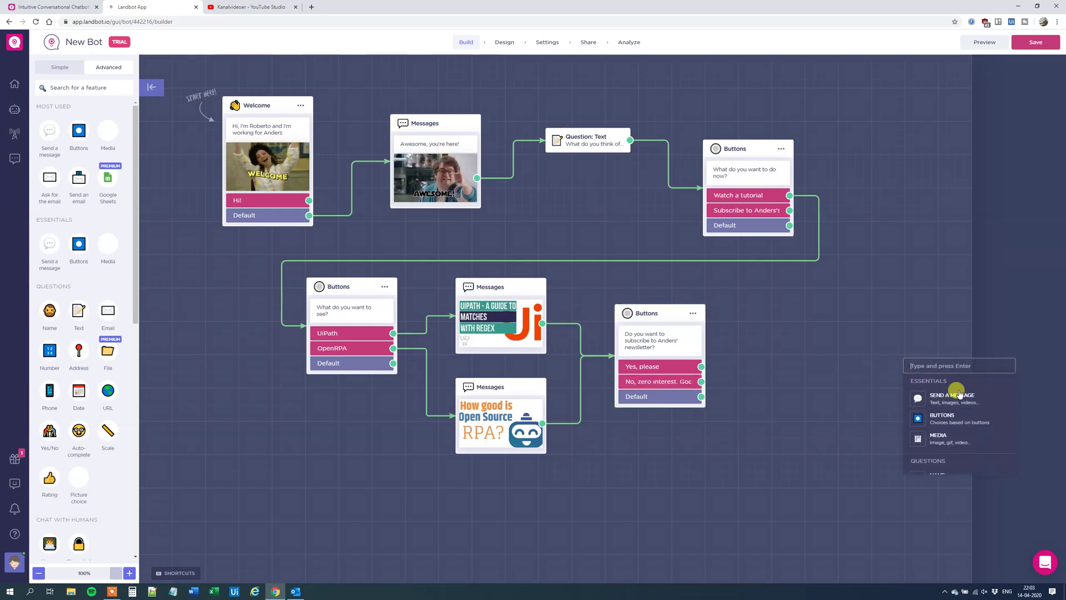
pyautogui.click(938, 395)
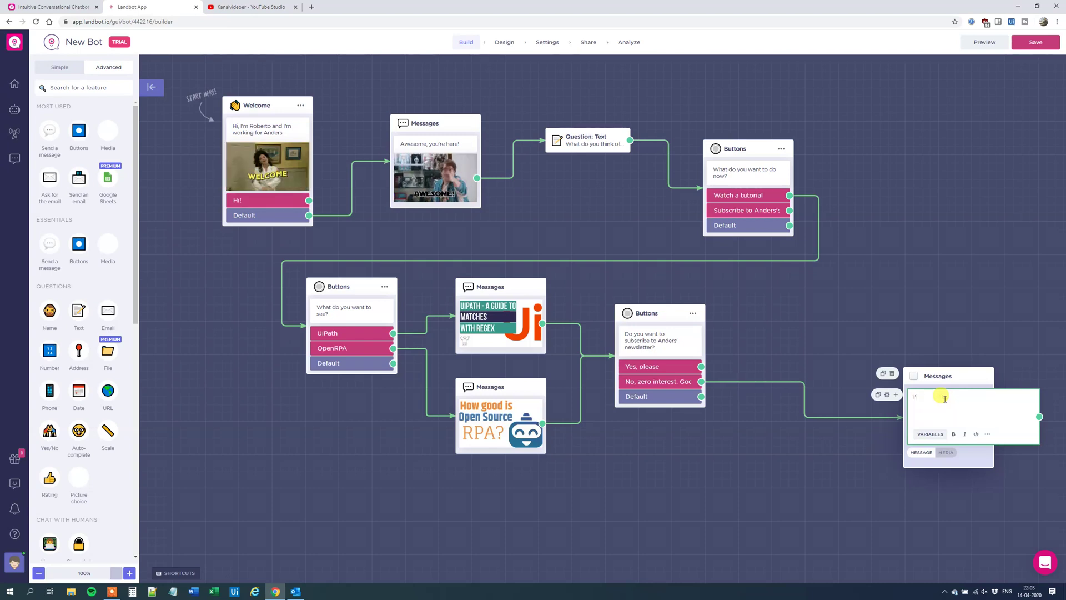
pyautogui.write("I'm happy to have talked to")
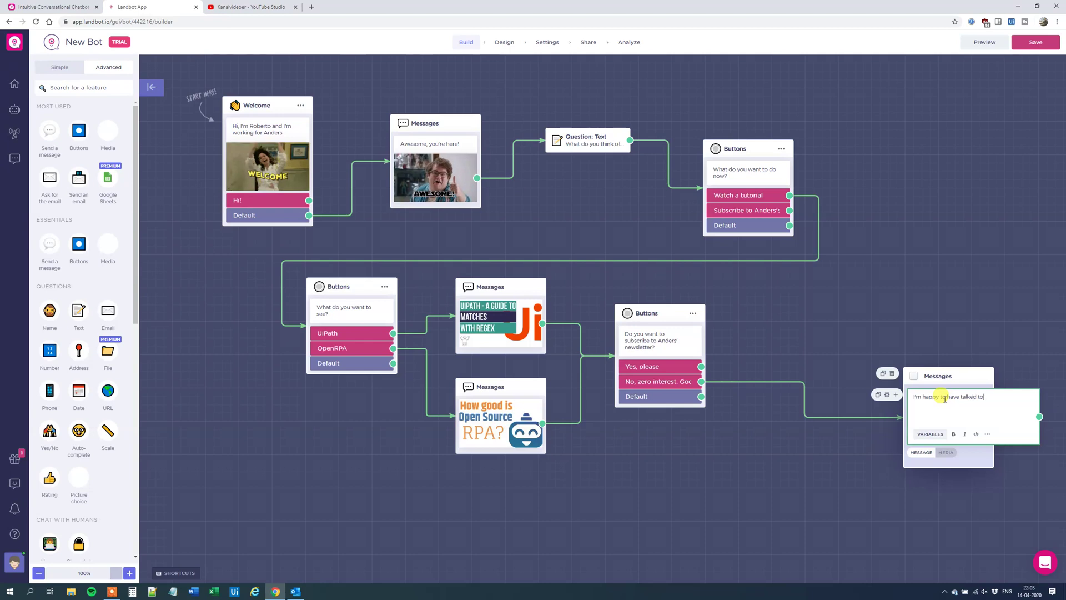
pyautogui.write(' you P')
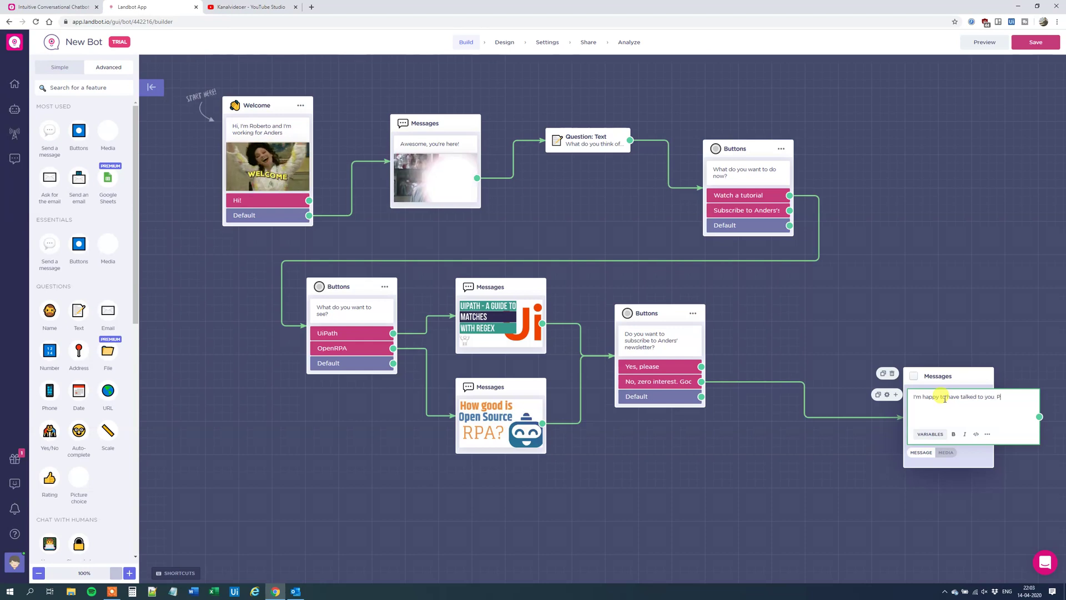
pyautogui.write('lease hav')
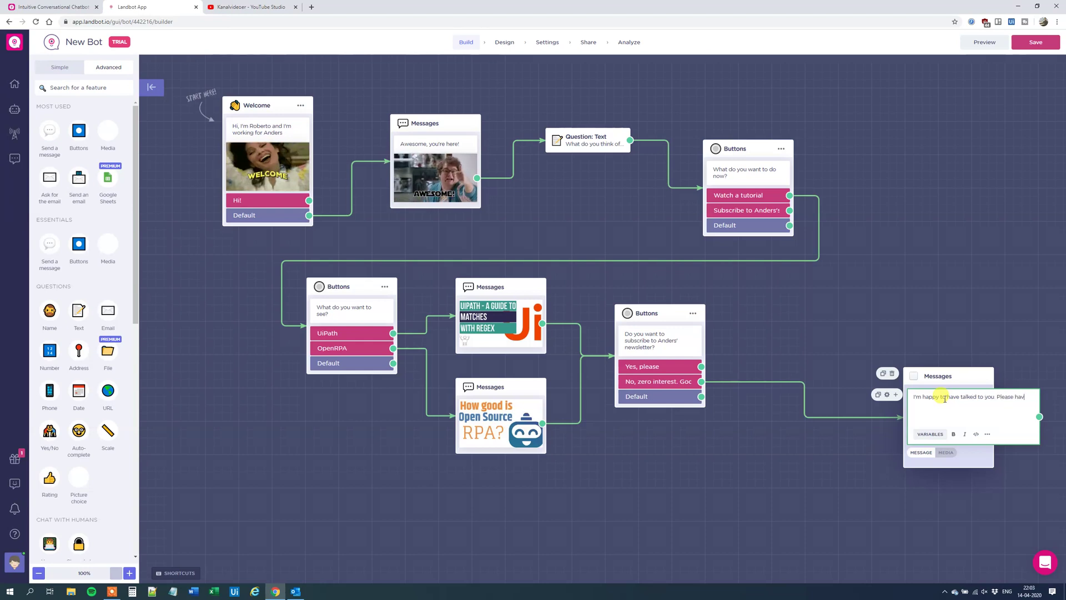
pyautogui.write('e a good da')
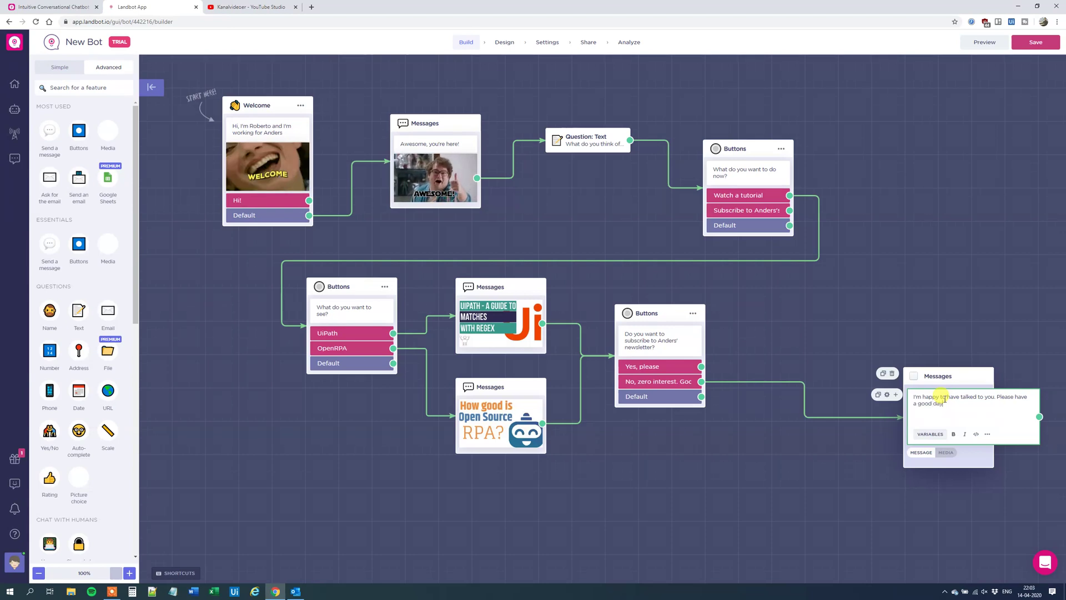
pyautogui.write('y')
pyautogui.click(947, 460)
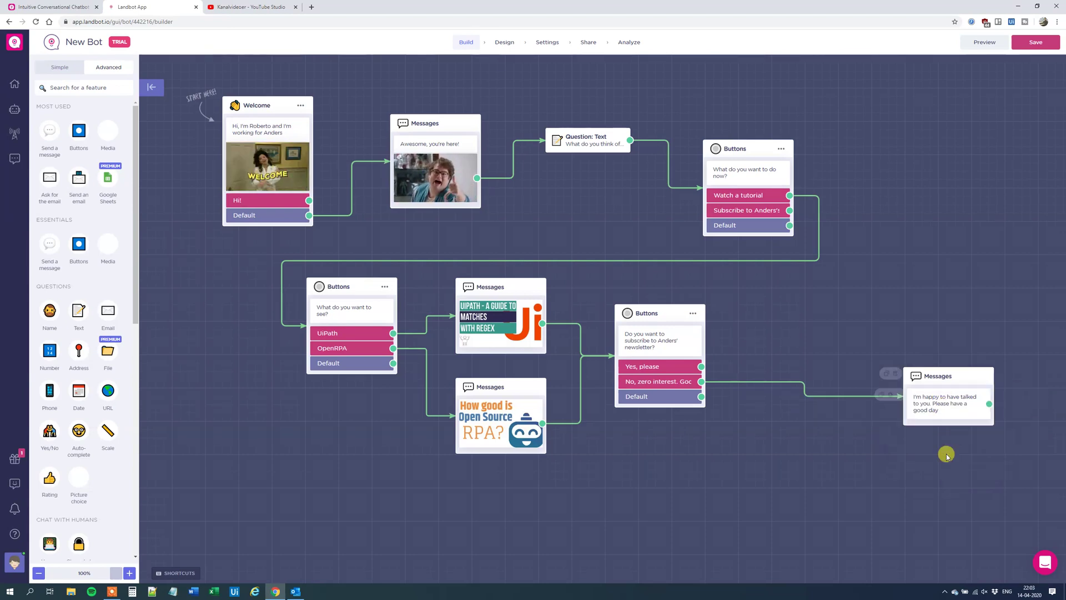
# - Add a media item to the farewell message and bring up the media picker
pyautogui.click(897, 398)
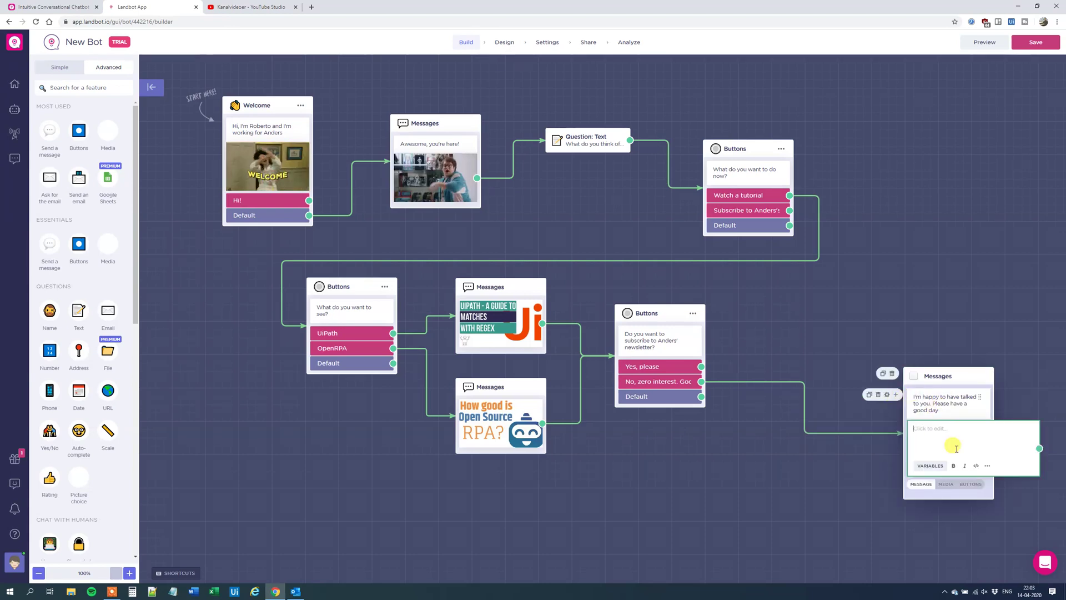
pyautogui.click(942, 482)
pyautogui.click(944, 445)
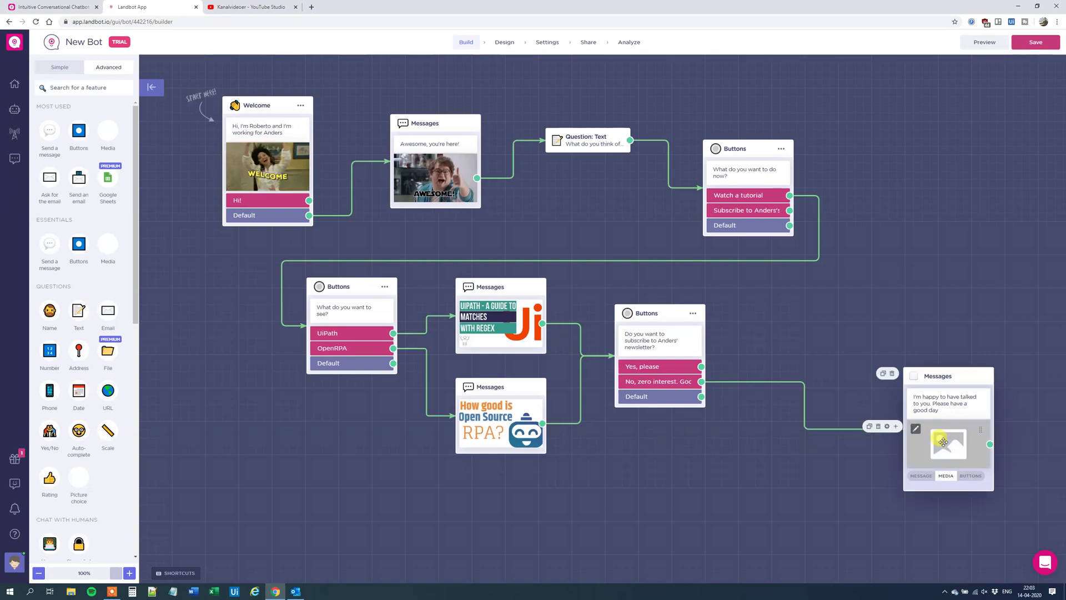
pyautogui.click(916, 430)
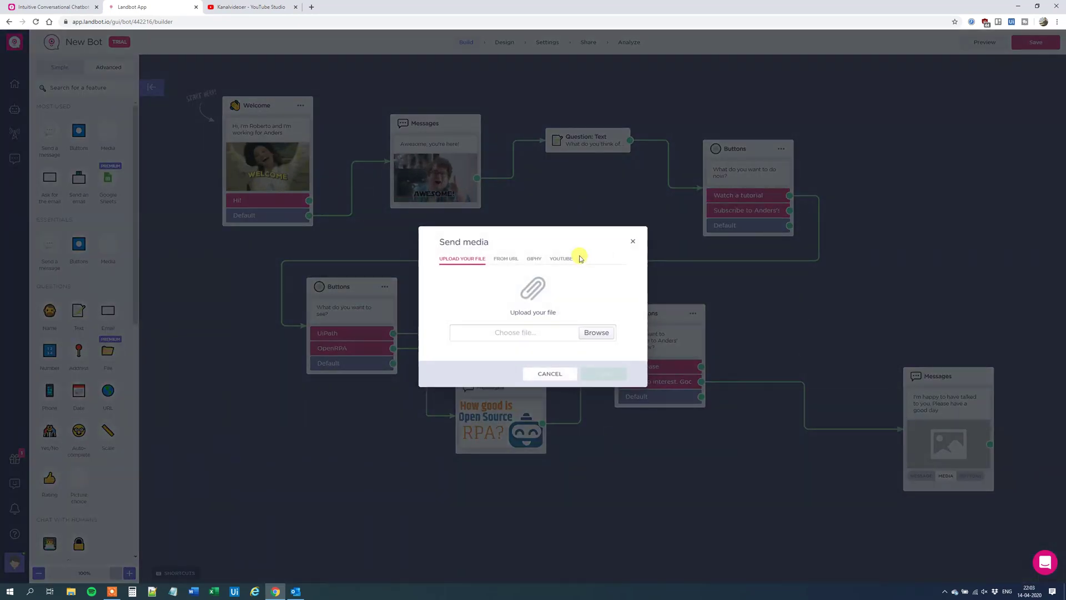
# - Insert the white dog 'bye' GIF from Giphy into the farewell message
pyautogui.click(534, 259)
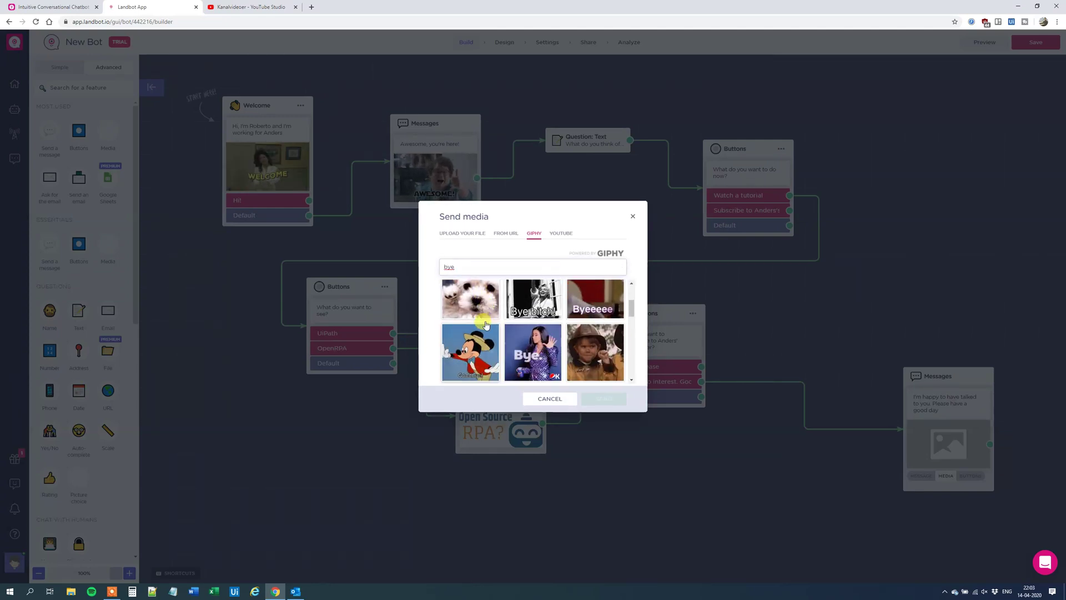
pyautogui.click(481, 308)
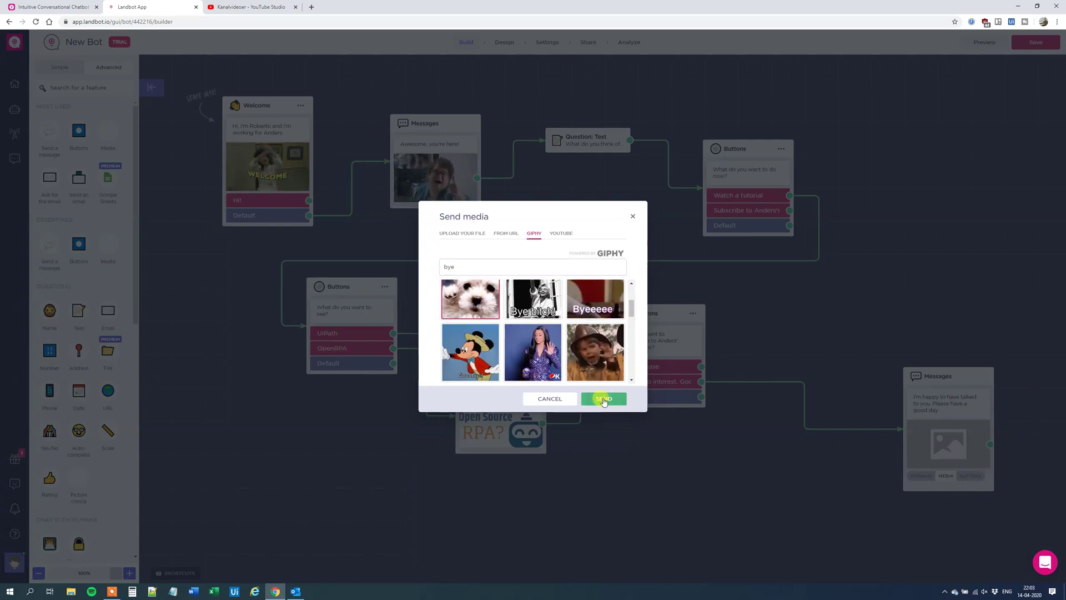
pyautogui.click(604, 399)
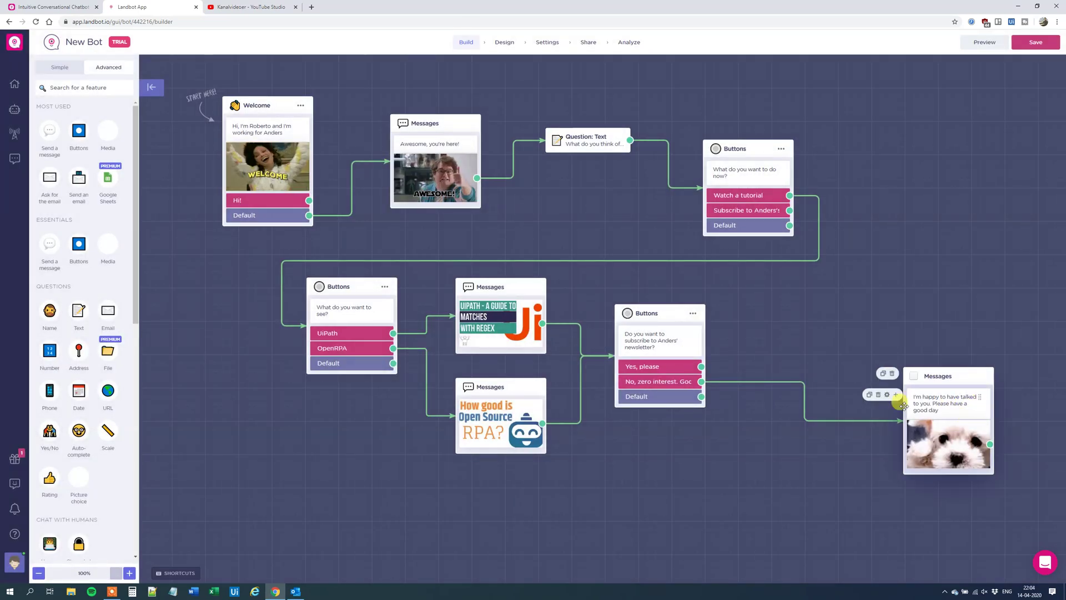
# - Link the 'Yes, please' reply to a new Name question asking 'What's your name?'
pyautogui.scroll(-1, 714, 393)
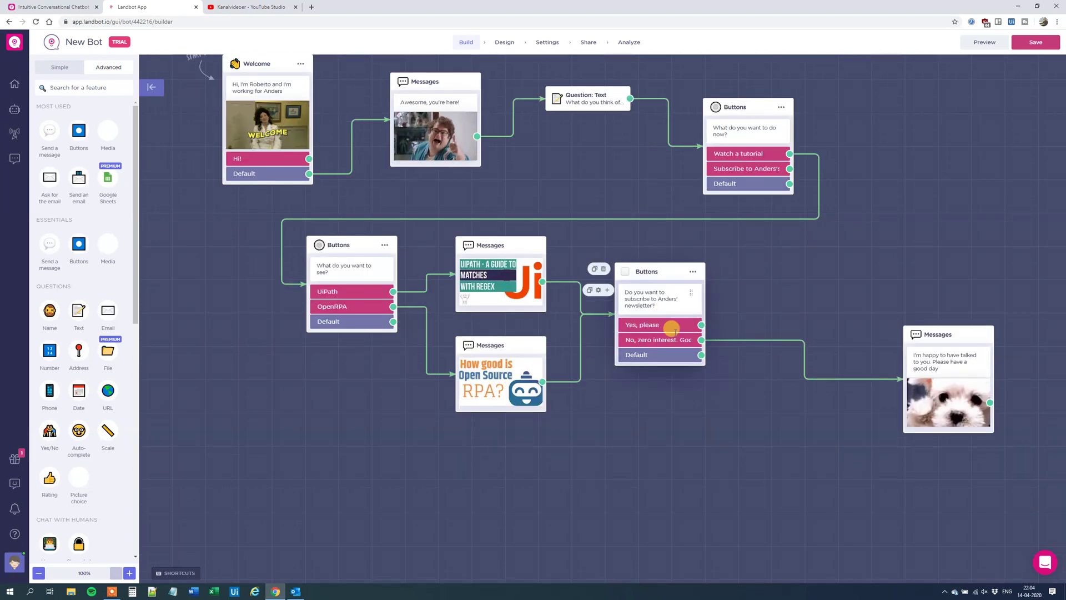
pyautogui.moveTo(701, 326); pyautogui.dragTo(396, 468)
pyautogui.scroll(-2, 587, 452)
pyautogui.scroll(2, 587, 452)
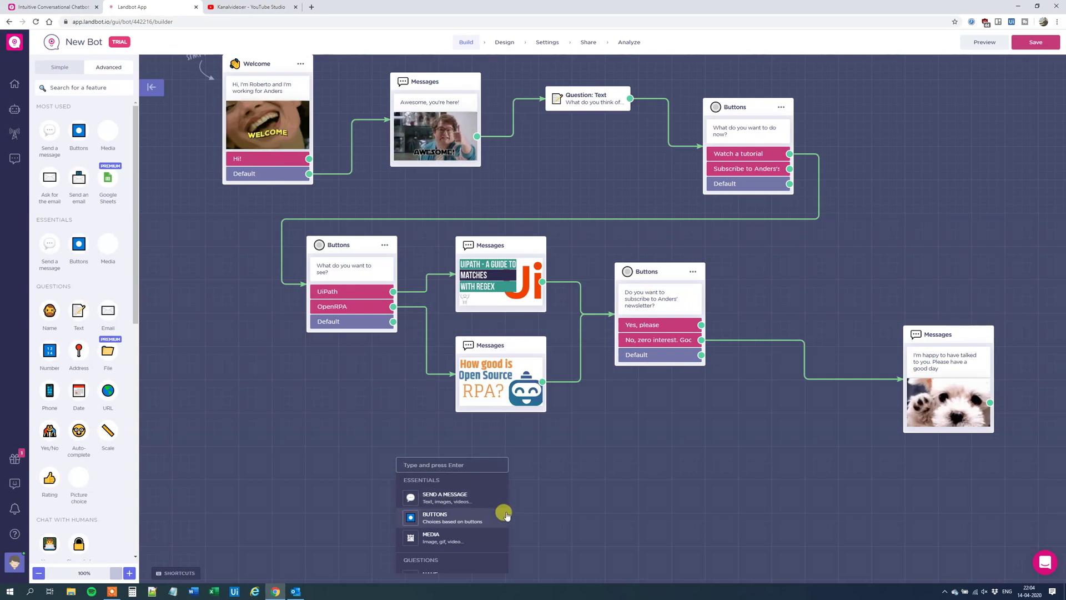
pyautogui.scroll(-2, 506, 515)
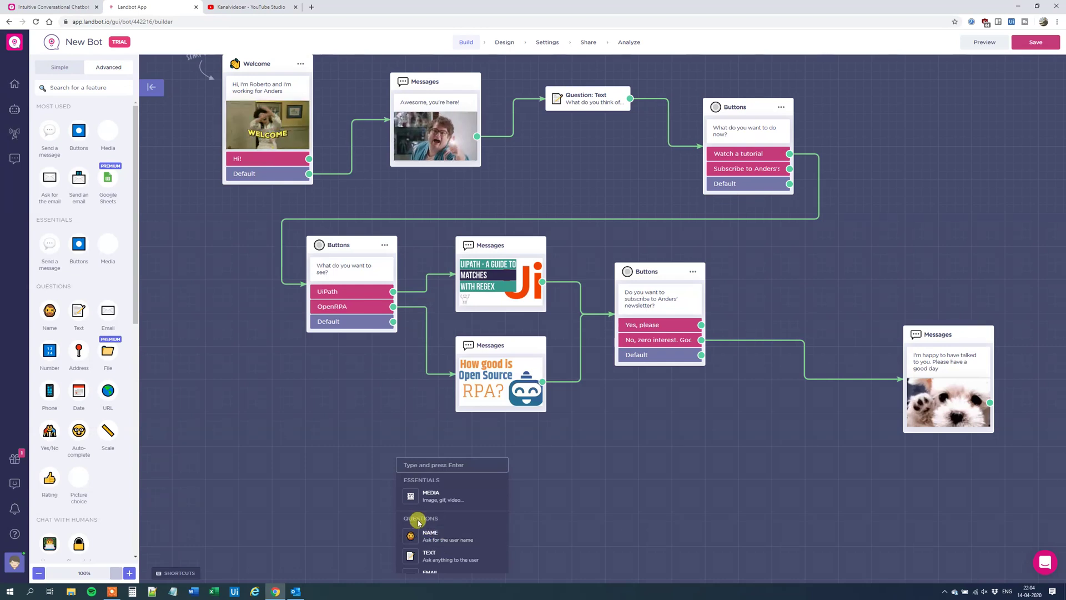
pyautogui.click(434, 536)
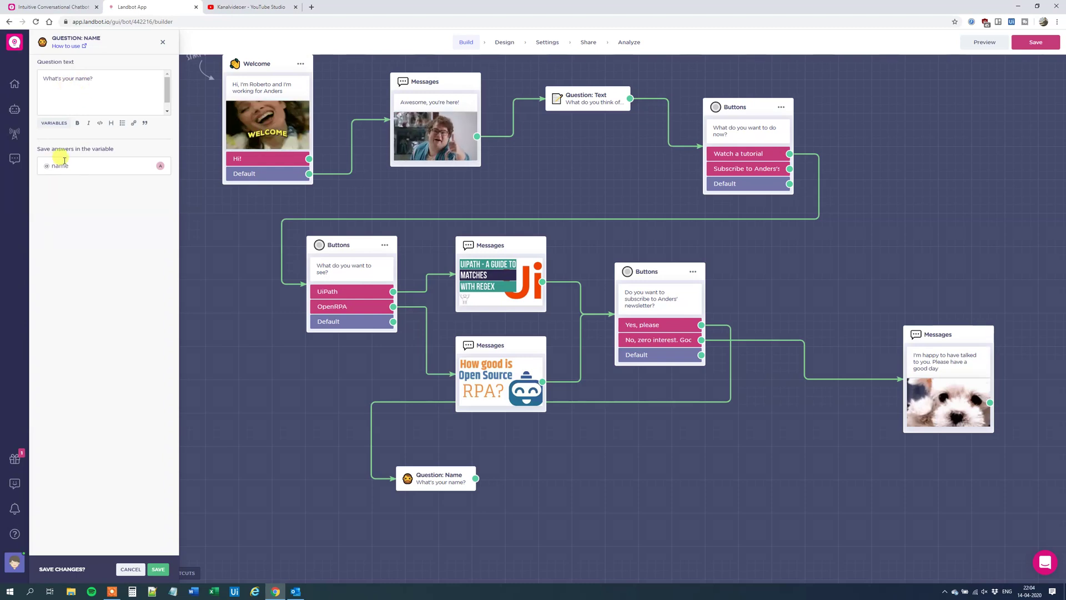
# - Connect the Subscribe option to the Name question as well and move it lower on the canvas
pyautogui.moveTo(443, 481); pyautogui.dragTo(435, 536)
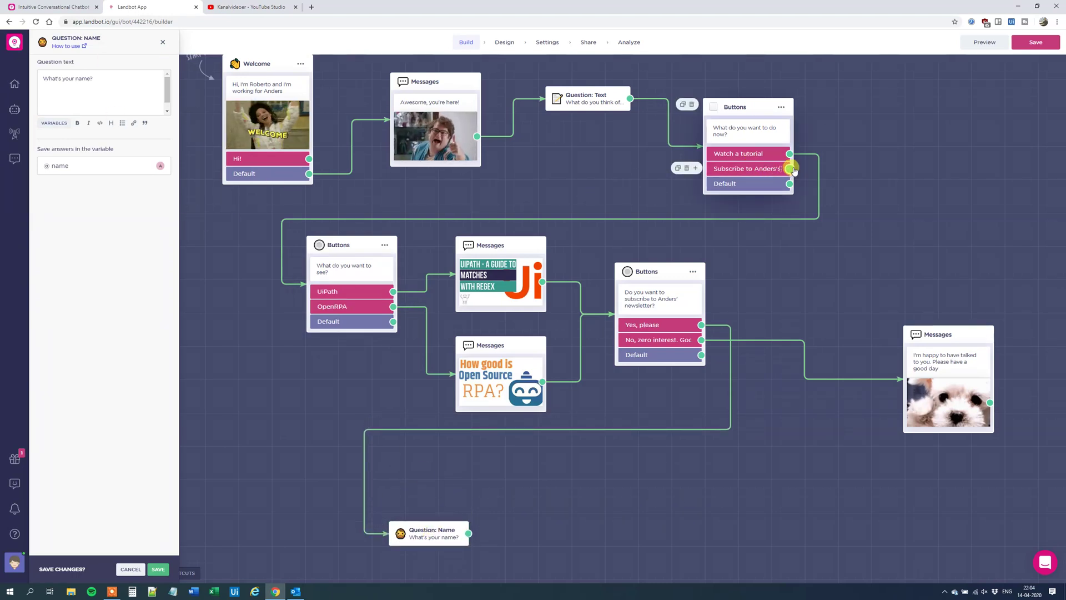
pyautogui.moveTo(789, 168)
pyautogui.mouseDown()
pyautogui.moveTo(804, 207)
pyautogui.moveTo(440, 509)
pyautogui.moveTo(389, 531)
pyautogui.mouseUp()
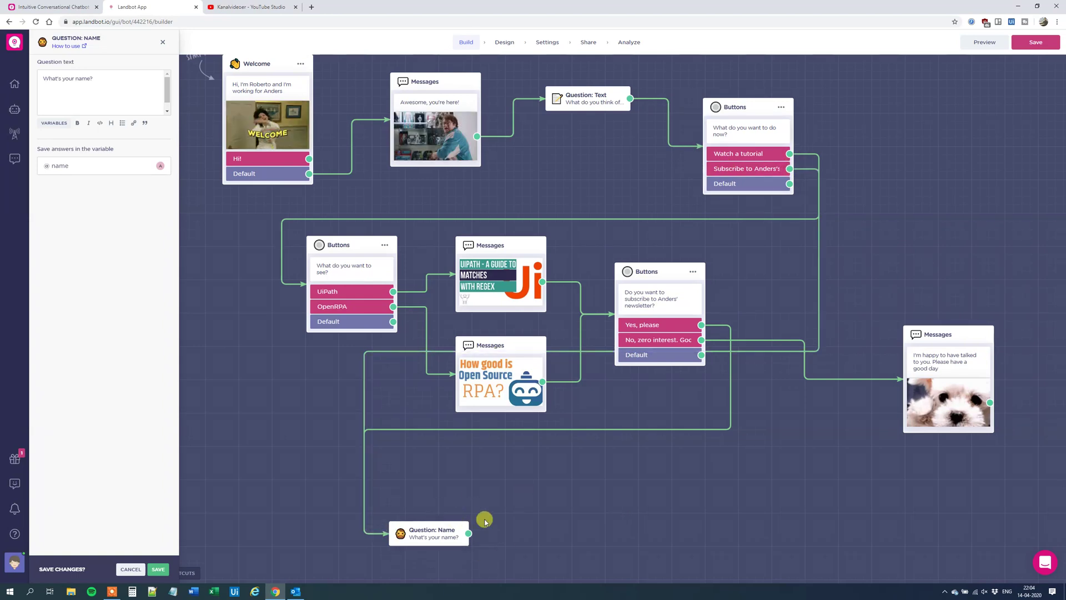
pyautogui.moveTo(439, 525); pyautogui.dragTo(435, 556)
pyautogui.scroll(-1, 546, 492)
pyautogui.scroll(-2, 545, 492)
pyautogui.moveTo(441, 431); pyautogui.dragTo(435, 548)
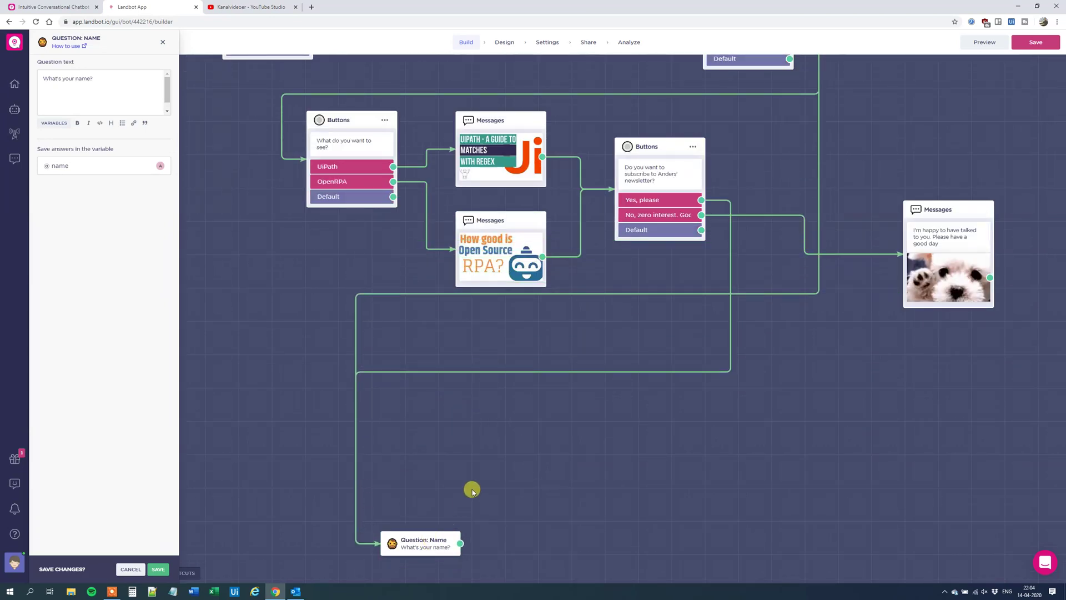
pyautogui.scroll(-1, 527, 455)
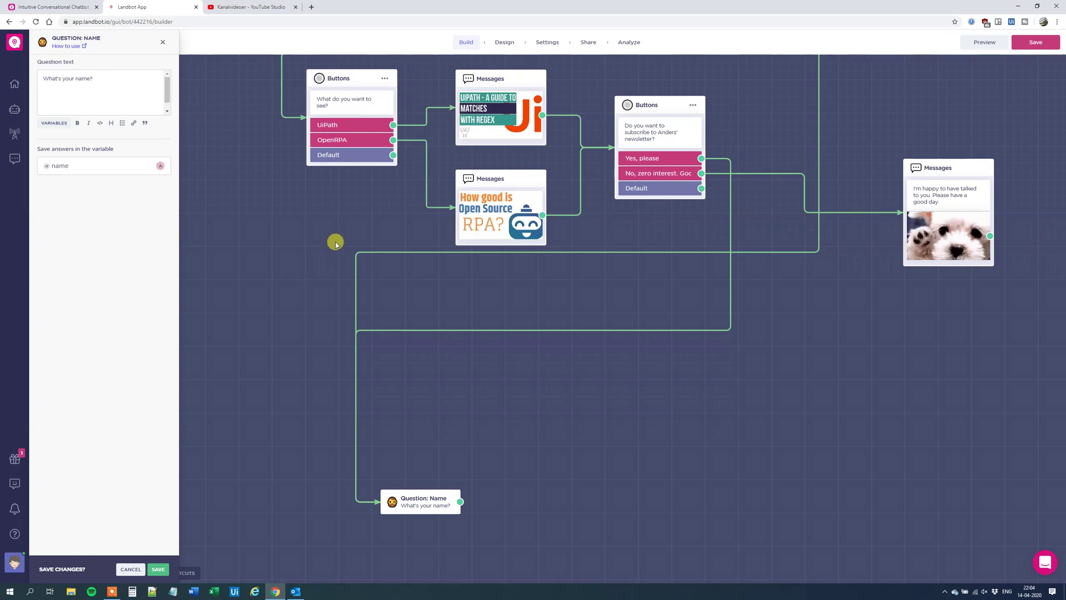
pyautogui.moveTo(460, 501); pyautogui.dragTo(516, 428)
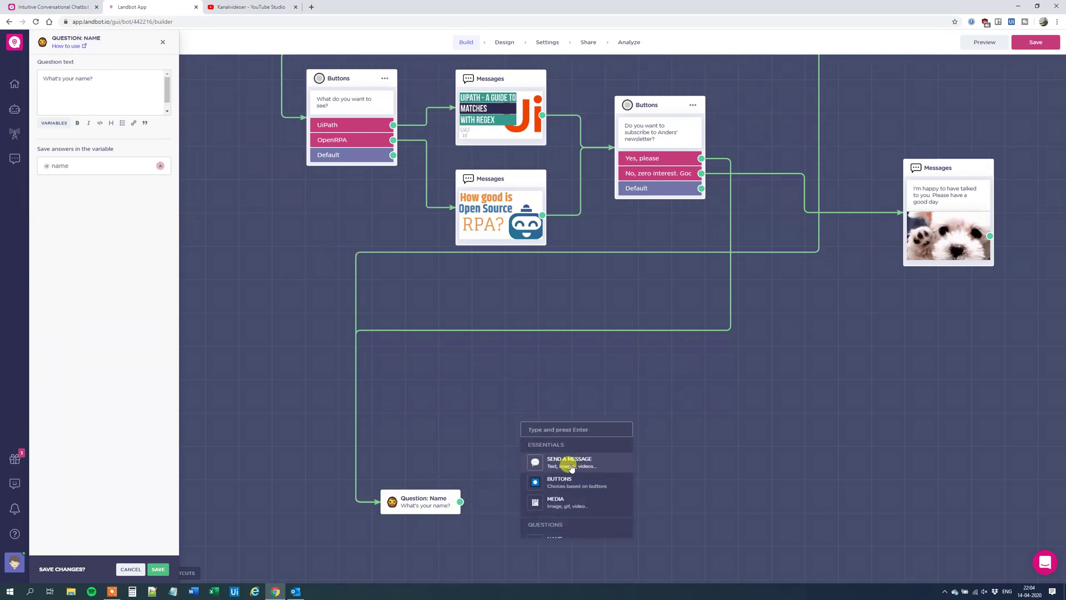
pyautogui.click(569, 458)
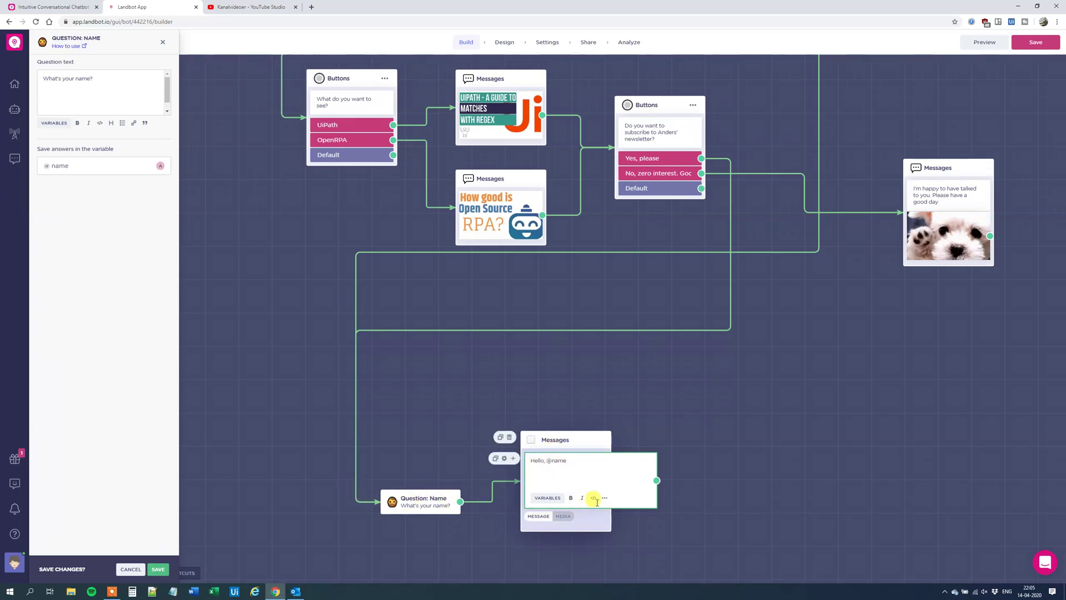
pyautogui.click(641, 428)
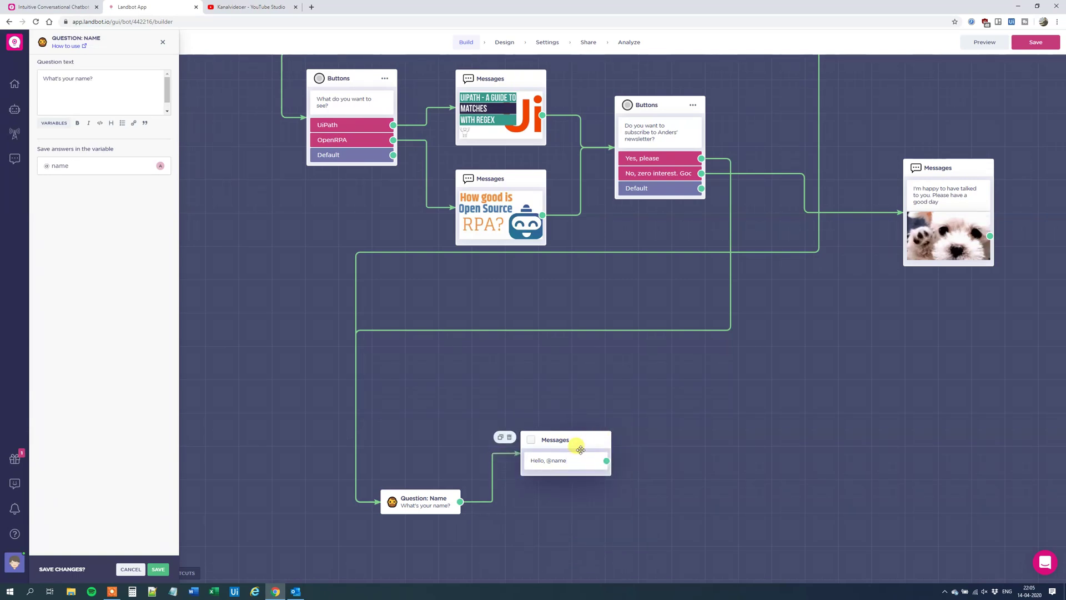
pyautogui.moveTo(606, 460); pyautogui.dragTo(687, 435)
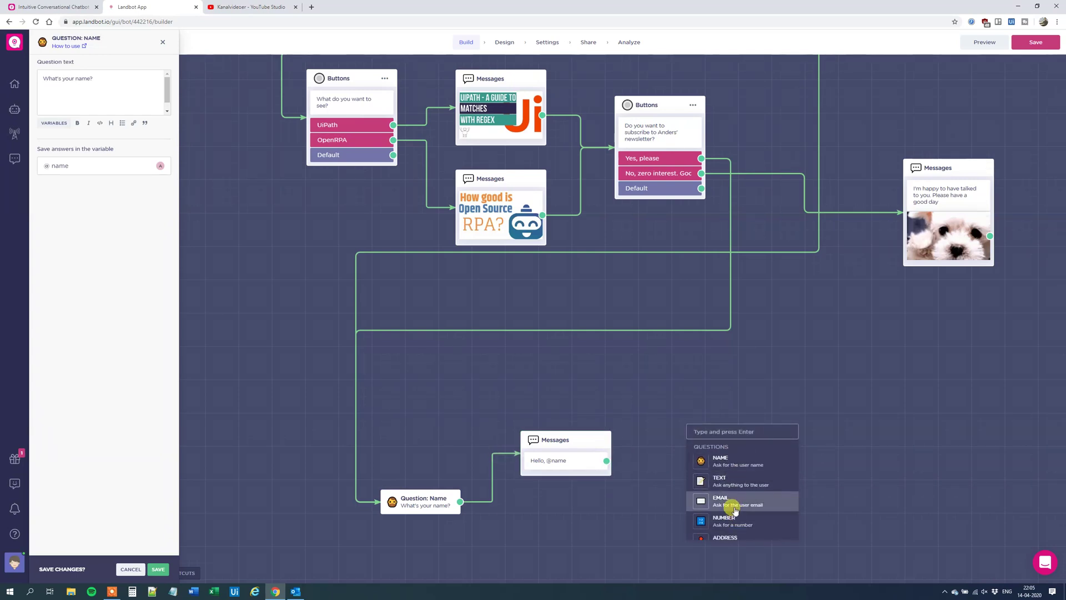
pyautogui.click(732, 504)
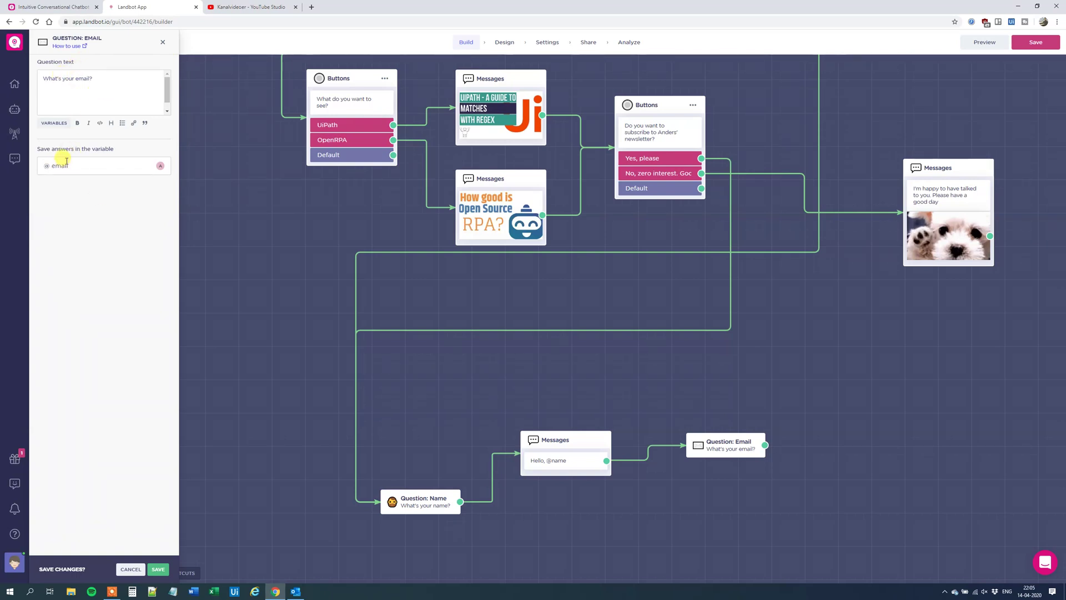
pyautogui.scroll(4, 555, 253)
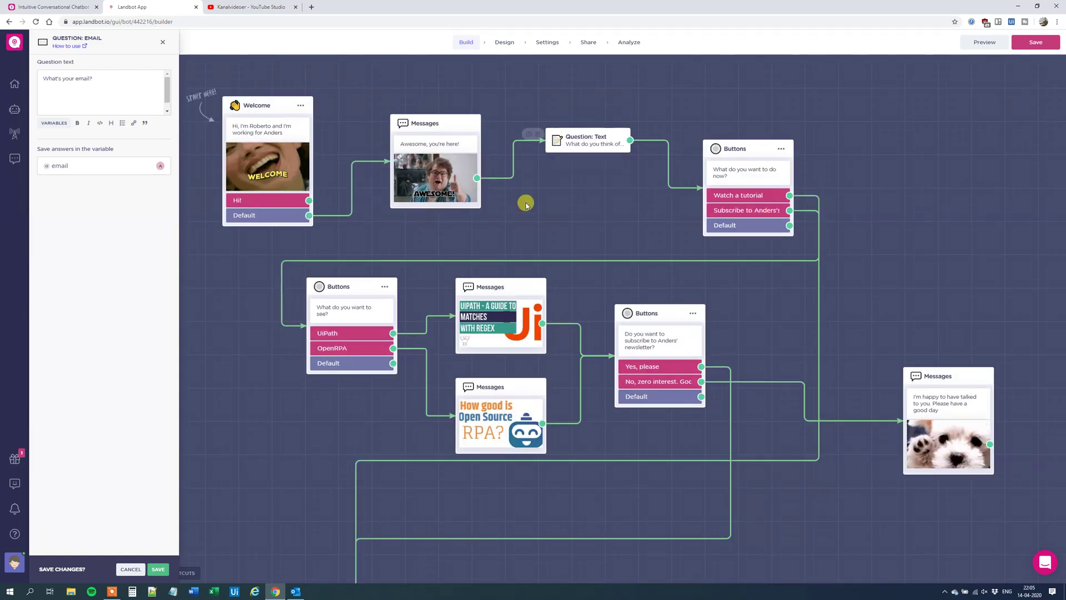
pyautogui.scroll(-2, 531, 200)
pyautogui.scroll(-2, 519, 206)
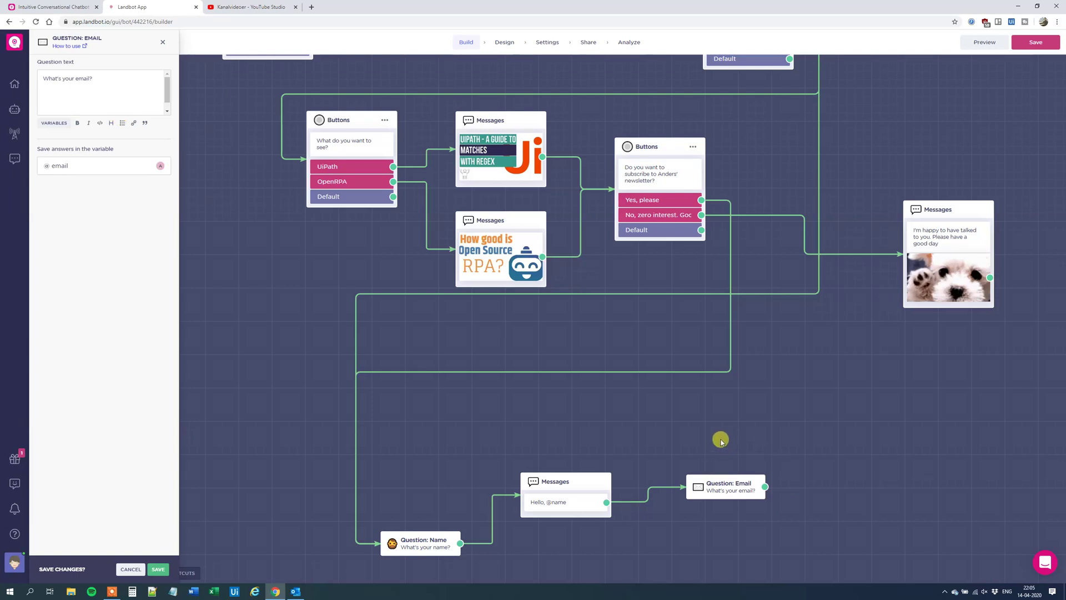
pyautogui.scroll(-2, 606, 468)
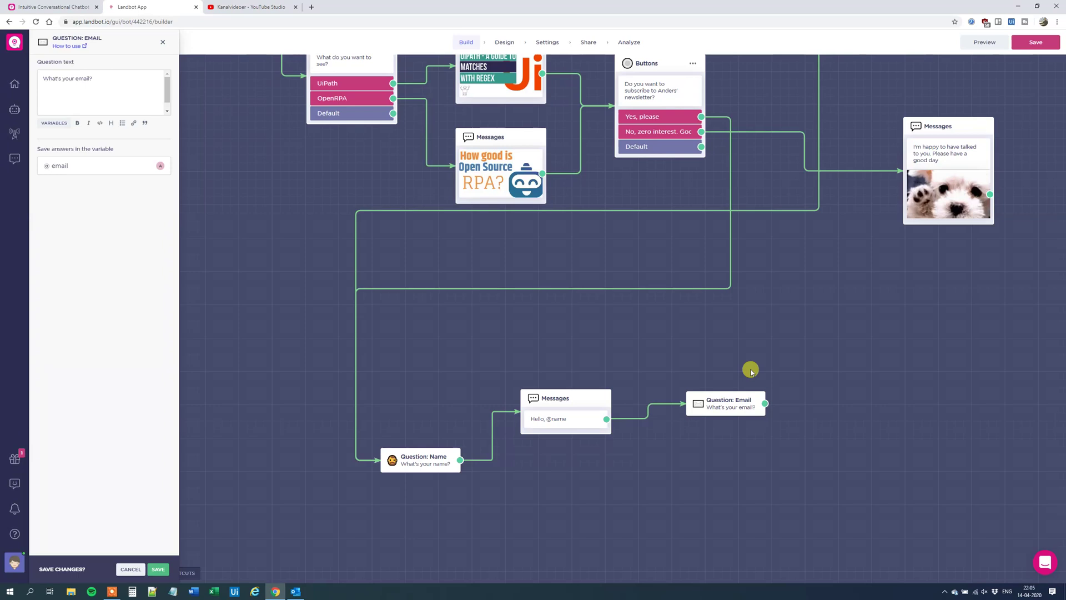
pyautogui.moveTo(731, 394); pyautogui.dragTo(714, 387)
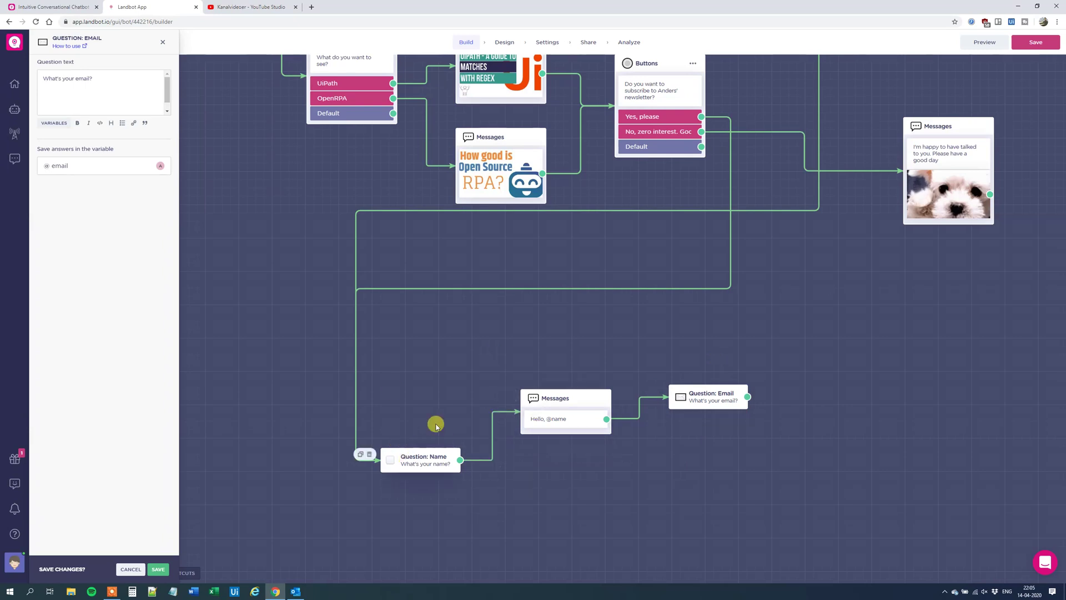
pyautogui.moveTo(756, 397); pyautogui.dragTo(828, 362)
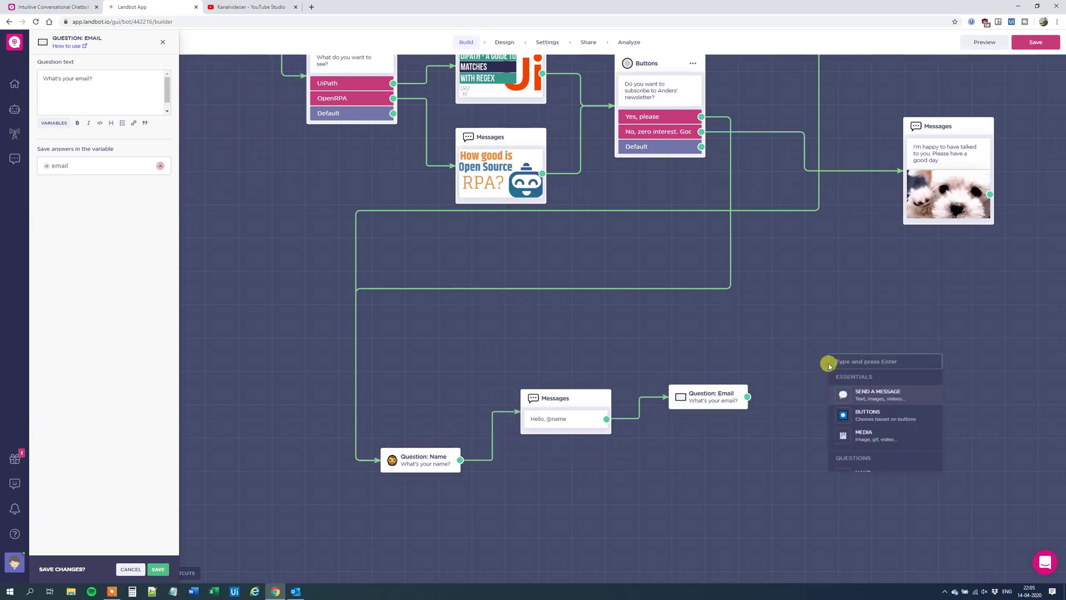
# - Add a Buttons block asking 'Do you want to edit the info?' with bold Name and Email labels and variables
pyautogui.click(859, 417)
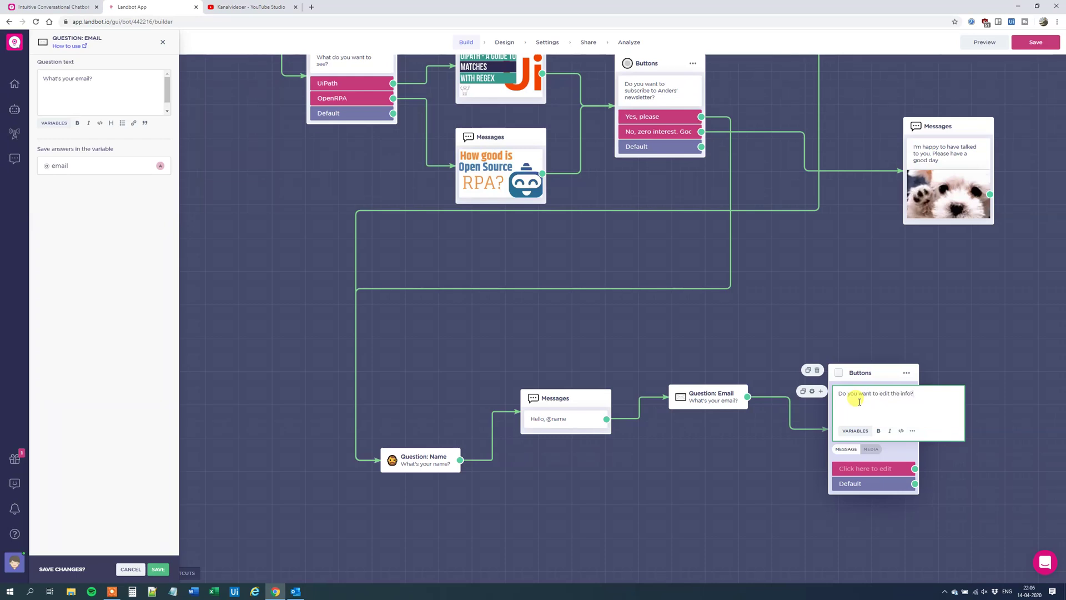
pyautogui.write('Name')
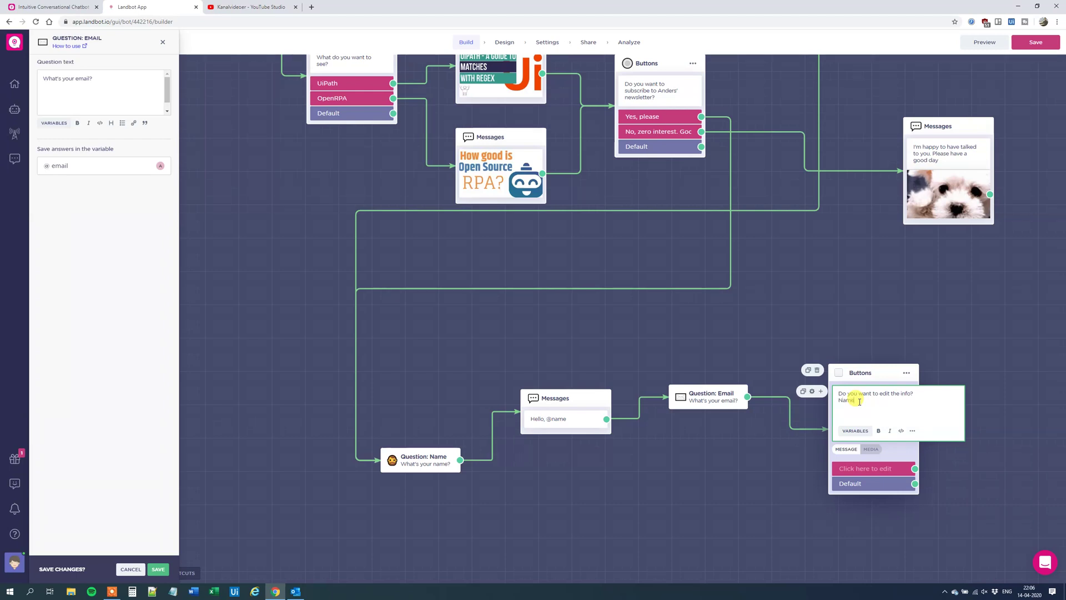
pyautogui.click(878, 430)
pyautogui.click(867, 400)
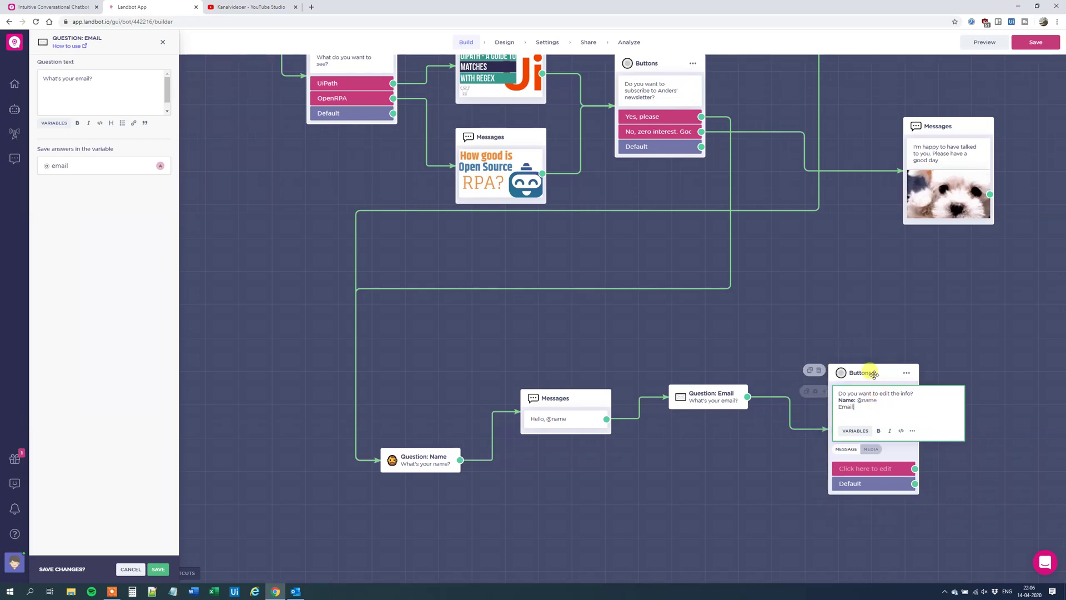
pyautogui.click(878, 430)
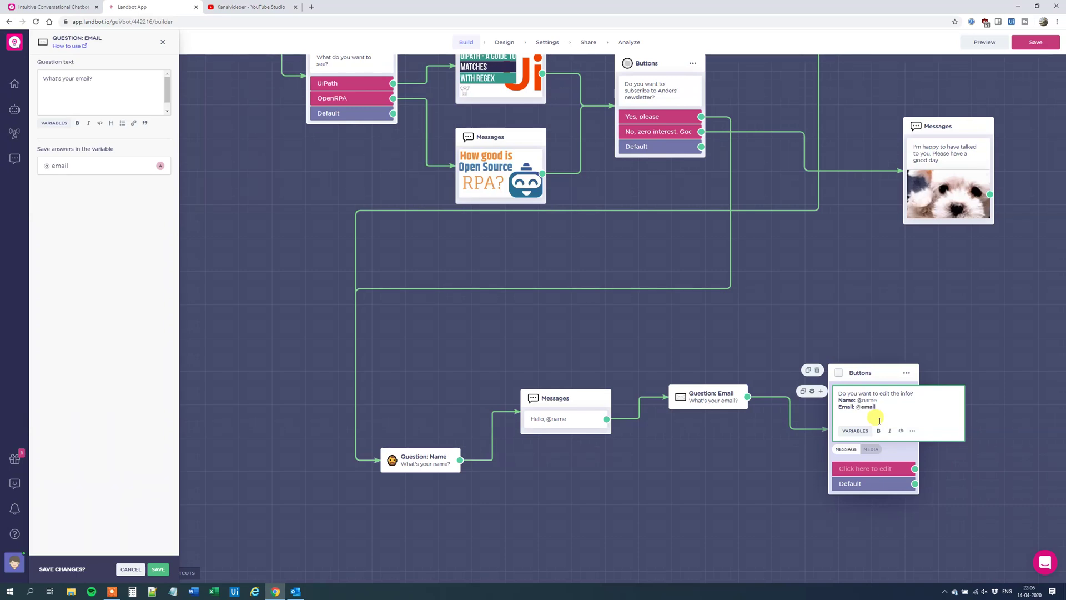
pyautogui.doubleClick(868, 410)
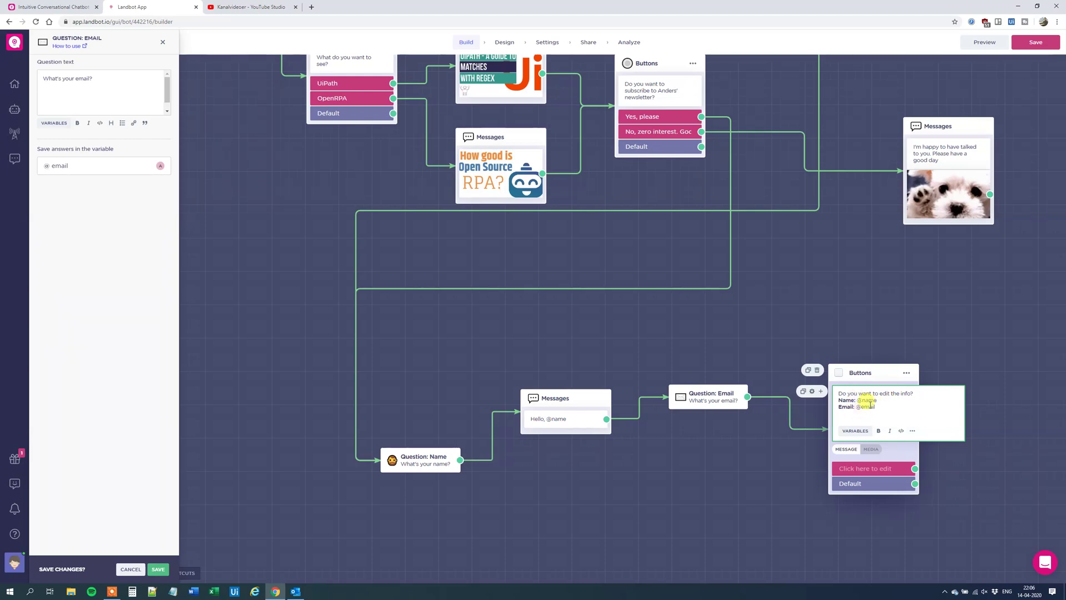
# - Add three answers: 'No, everything is good', a name-fix reply and an email-fix reply; nudge the block up
pyautogui.click(853, 469)
pyautogui.click(860, 431)
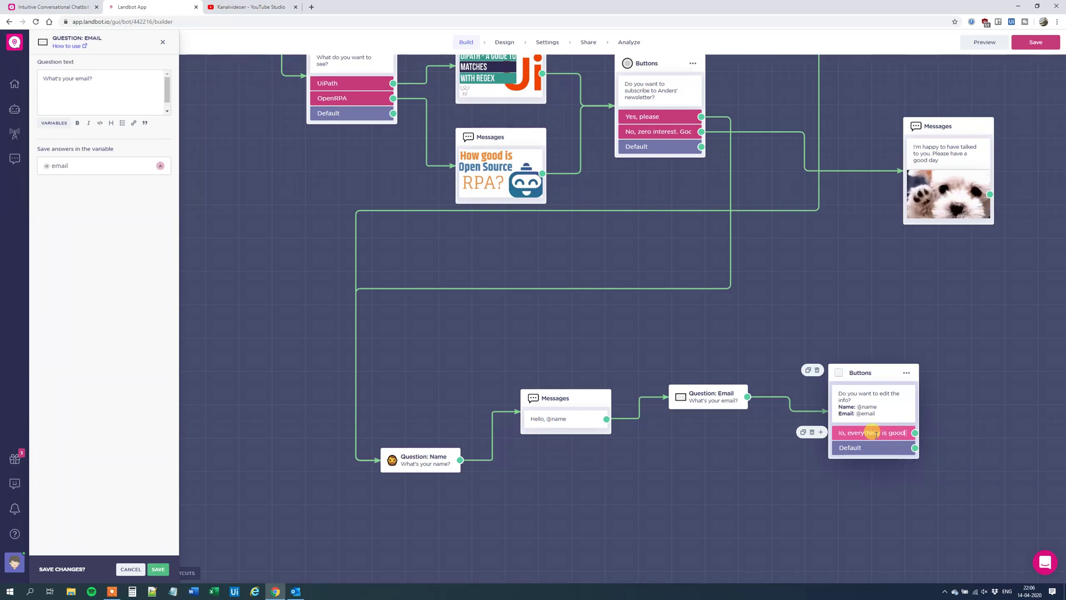
pyautogui.click(820, 432)
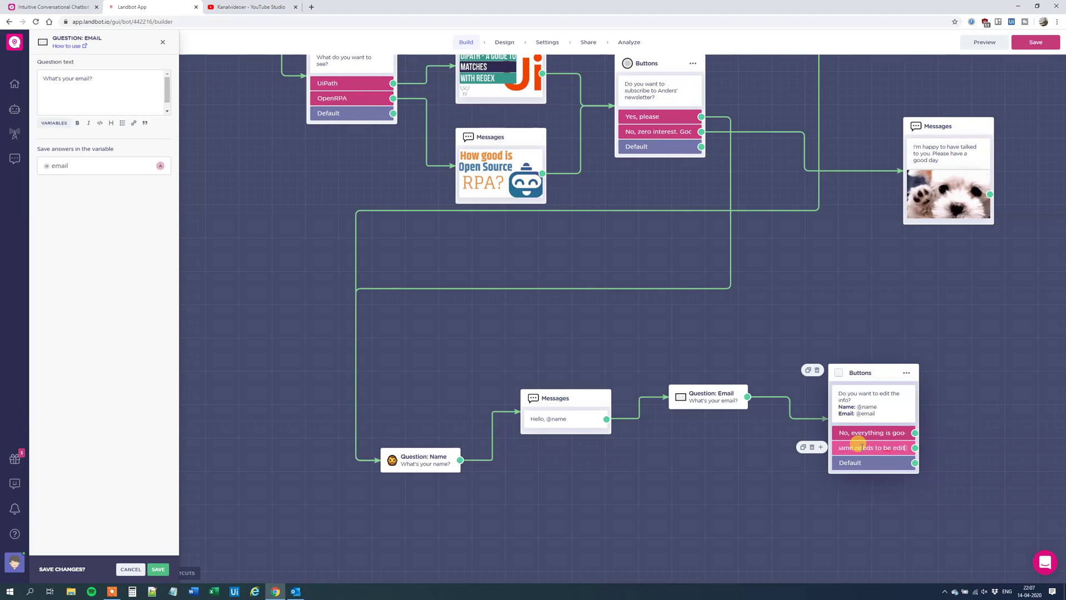
pyautogui.click(821, 447)
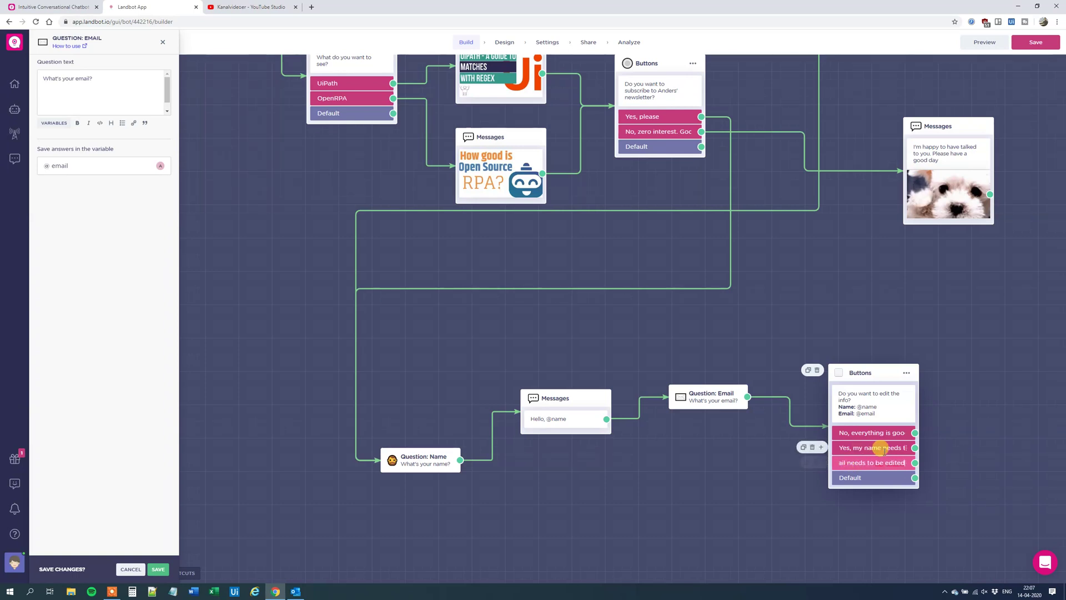
pyautogui.click(846, 493)
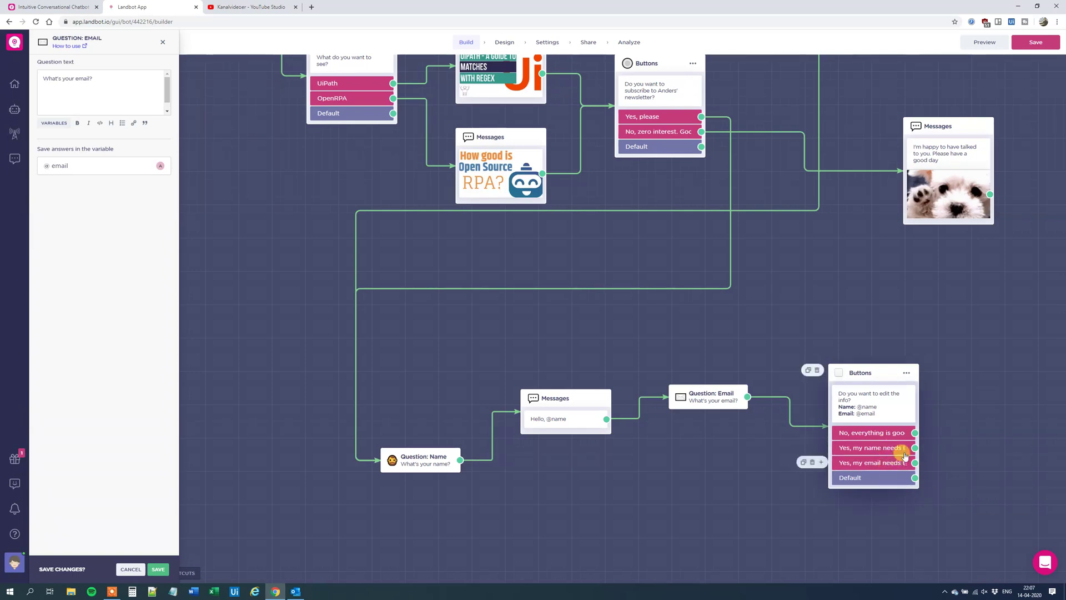
pyautogui.moveTo(907, 467); pyautogui.dragTo(907, 453)
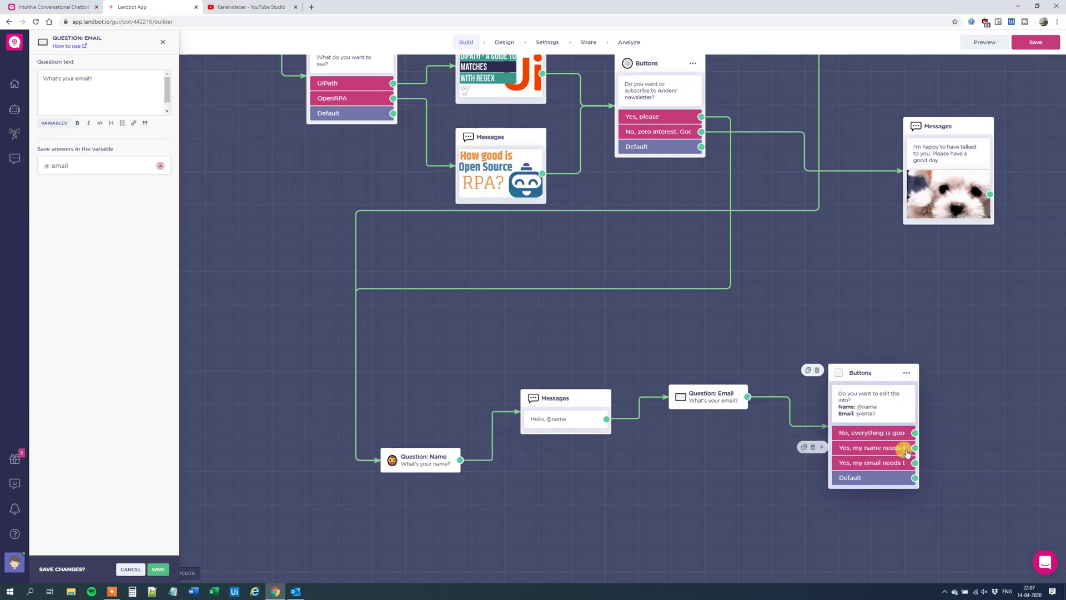
pyautogui.scroll(-1, 893, 430)
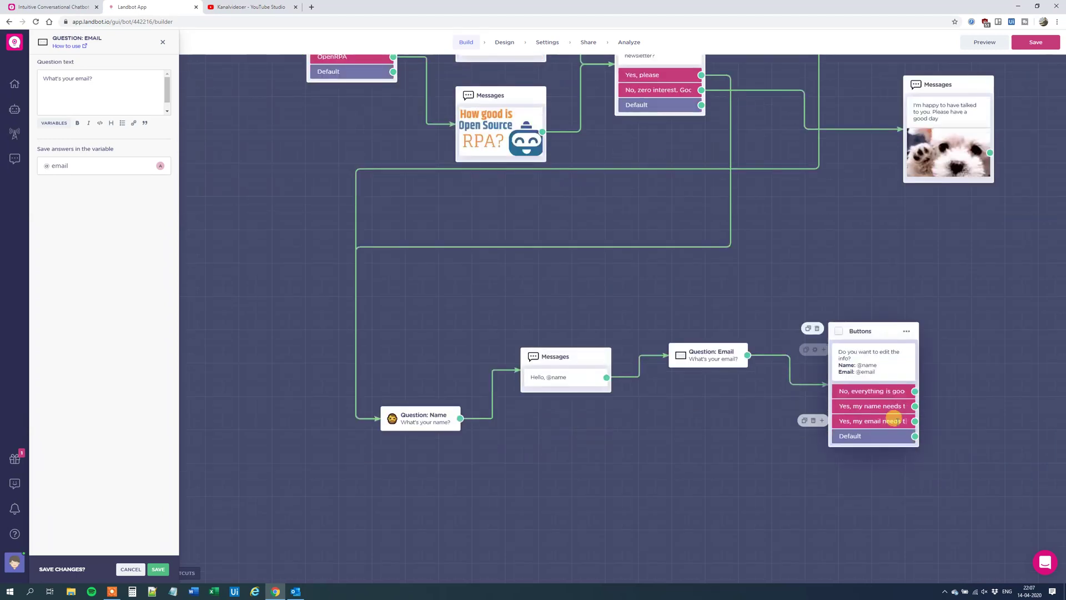
pyautogui.moveTo(872, 332); pyautogui.dragTo(867, 310)
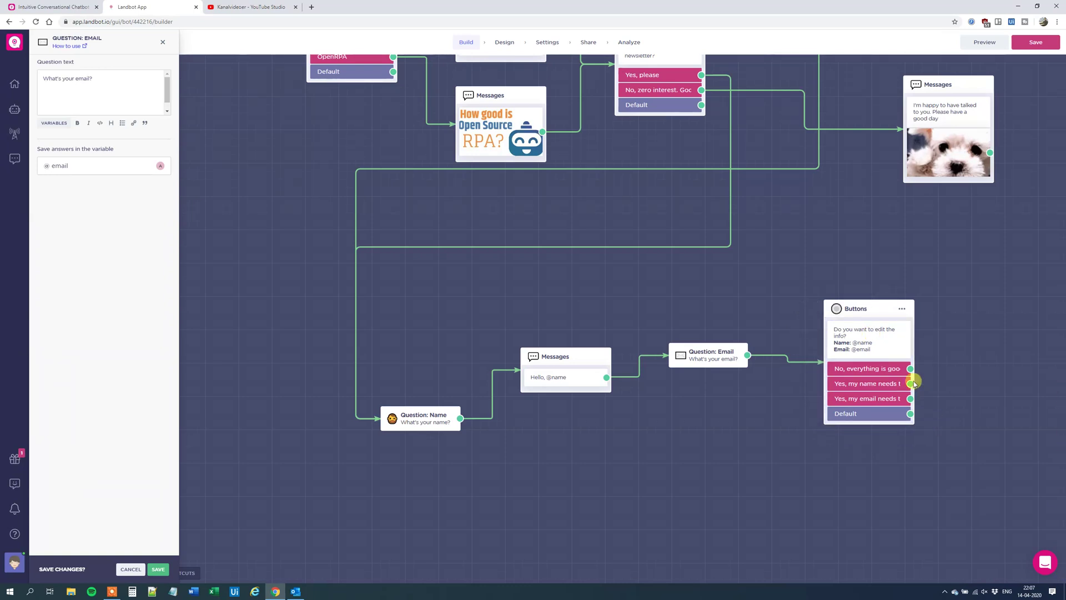
# - Link 'No, everything is good' to a new message reading 'Excellent, we are all done'
pyautogui.moveTo(913, 375); pyautogui.dragTo(540, 516)
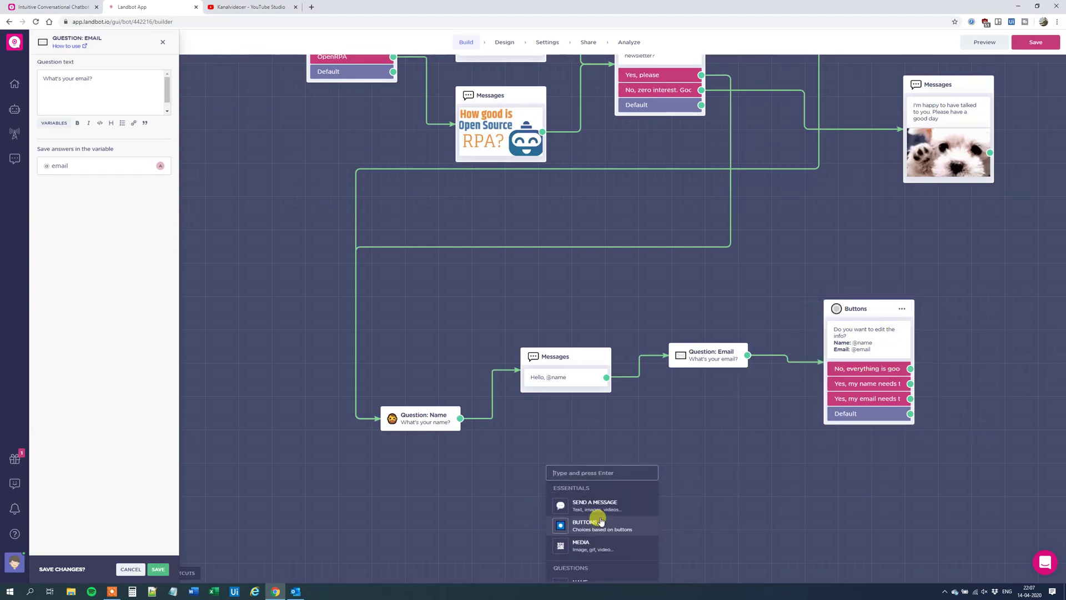
pyautogui.click(594, 511)
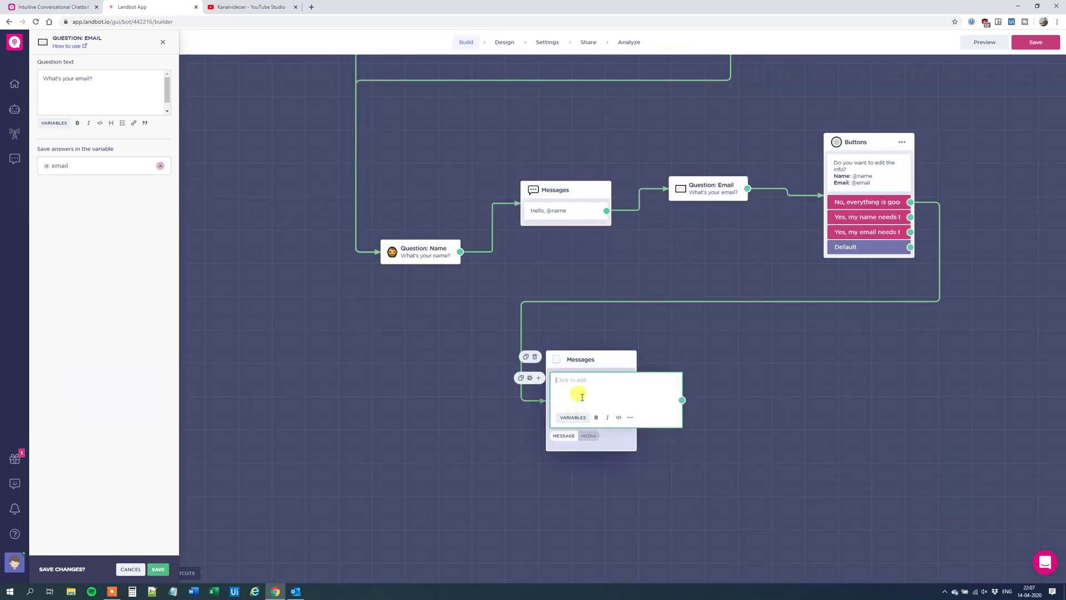
pyautogui.write('Excellent')
pyautogui.click(163, 43)
pyautogui.click(589, 381)
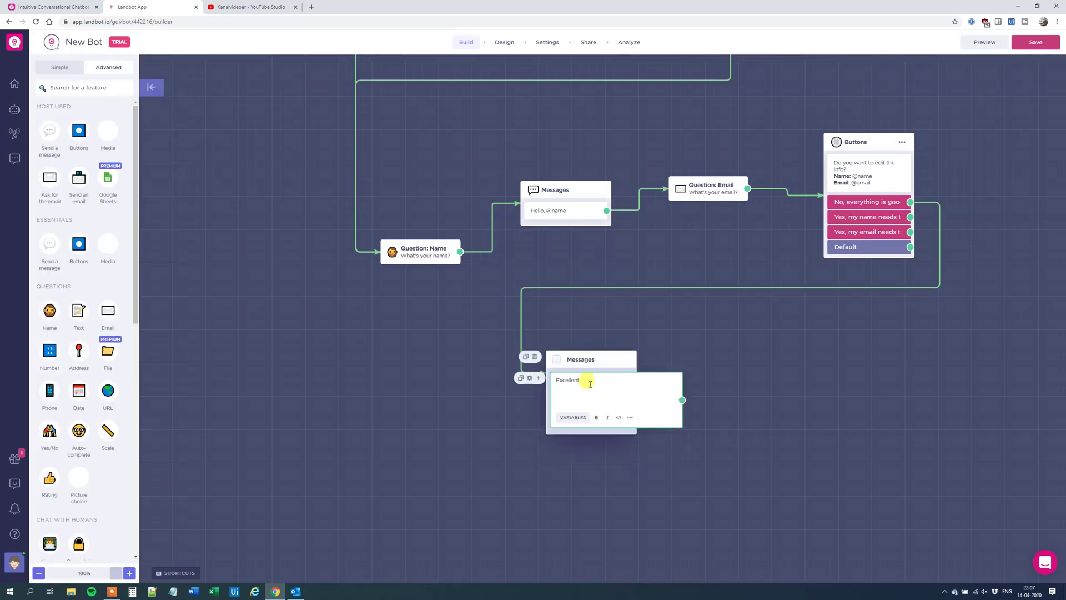
pyautogui.write(", we are all done and you'll rev")
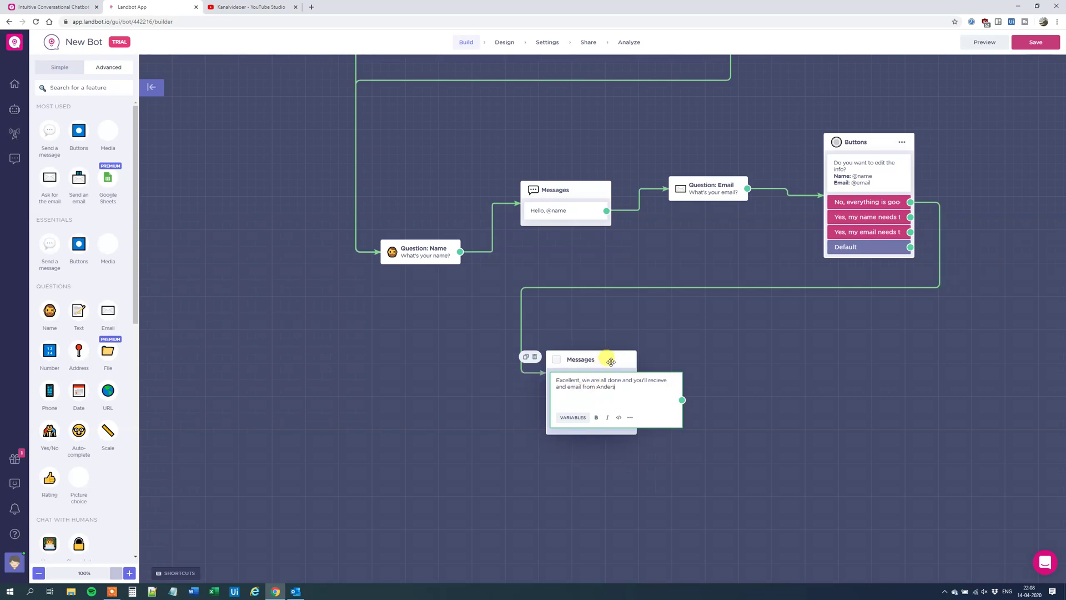
pyautogui.click(541, 383)
# - Add a second, empty media item below the completion text
pyautogui.click(570, 387)
pyautogui.click(542, 381)
pyautogui.click(542, 382)
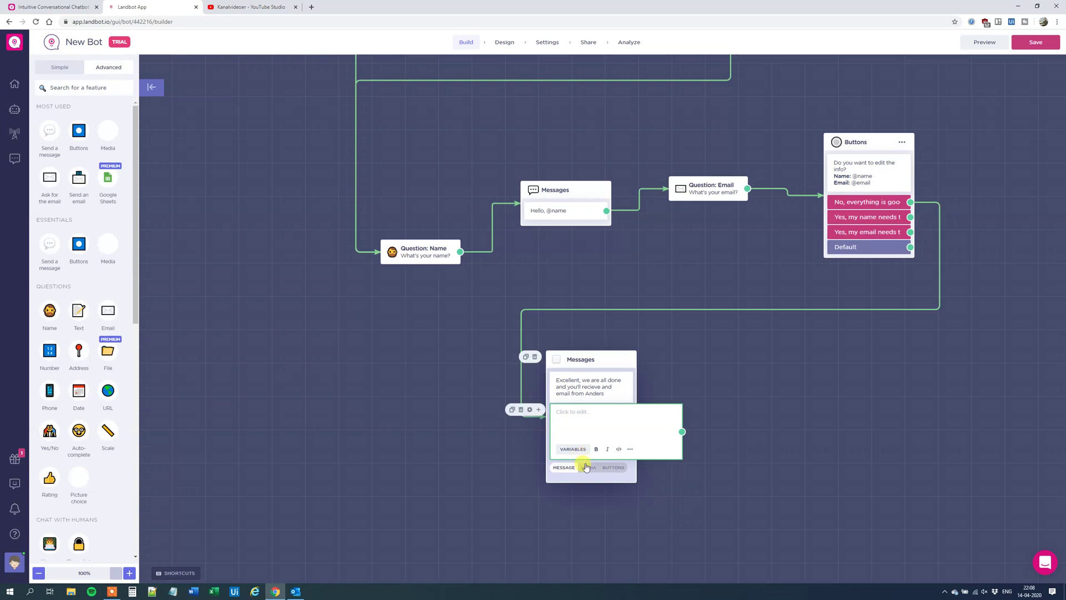
pyautogui.click(590, 428)
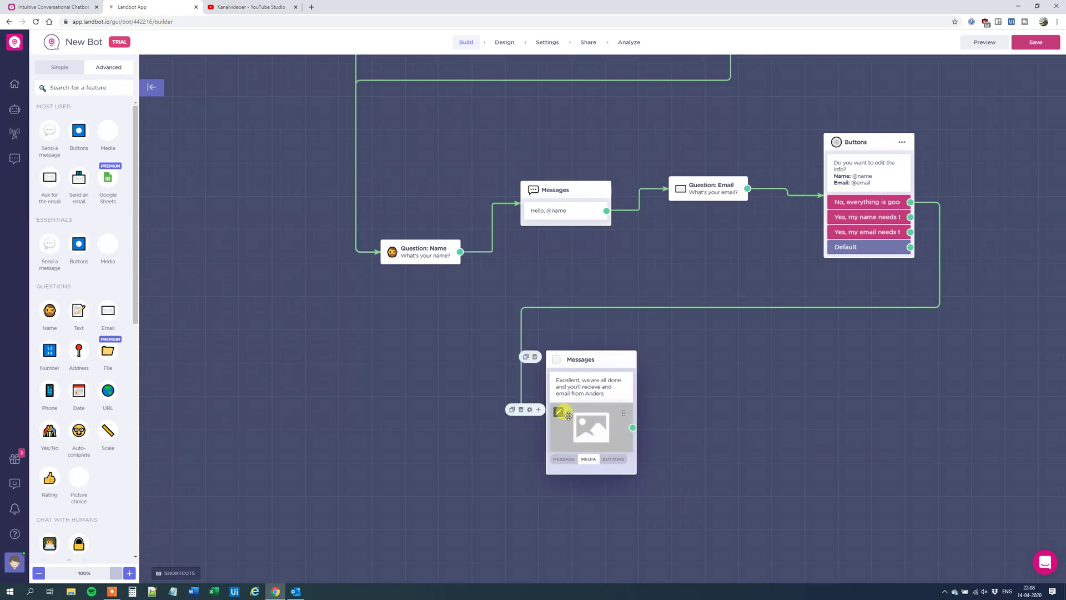
# - Insert an 'excellent' Giphy GIF into the completion message's media slot and move the block down-left
pyautogui.click(568, 419)
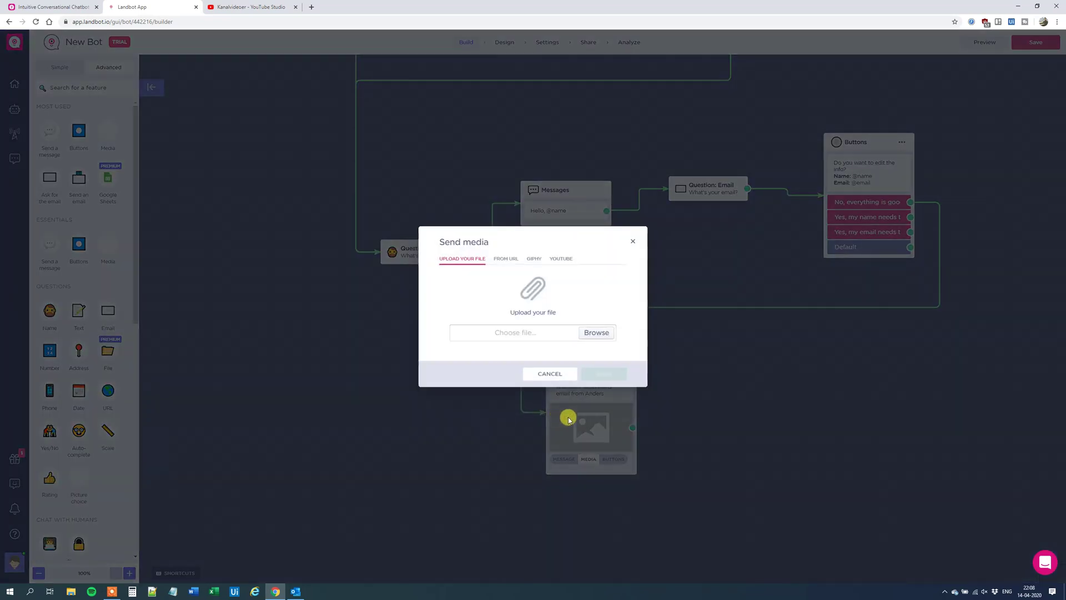
pyautogui.click(536, 266)
pyautogui.click(474, 296)
pyautogui.write('excellent')
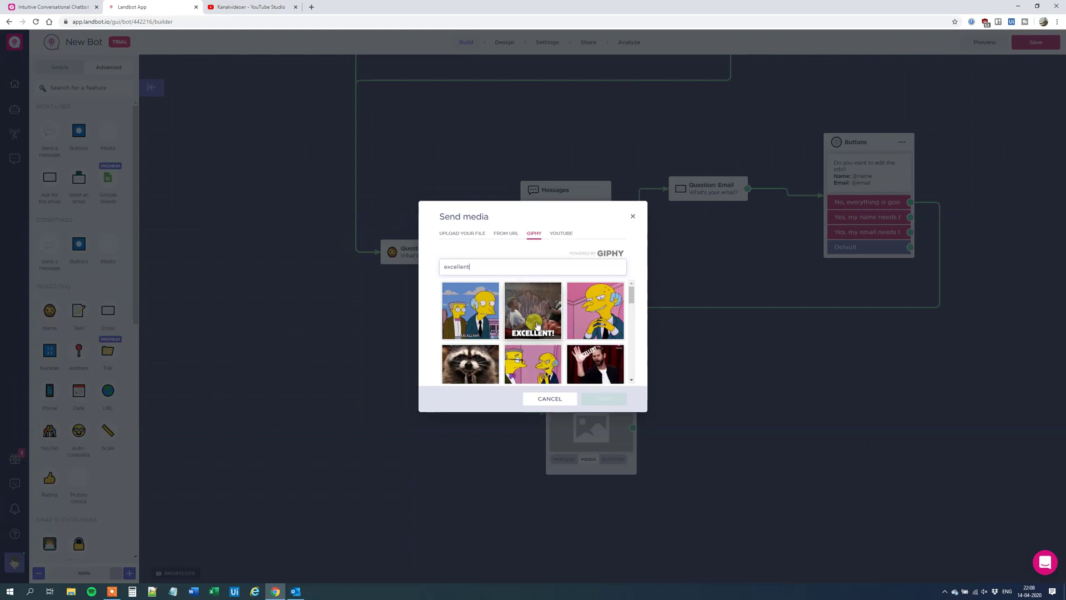
pyautogui.scroll(-1, 597, 334)
pyautogui.click(597, 333)
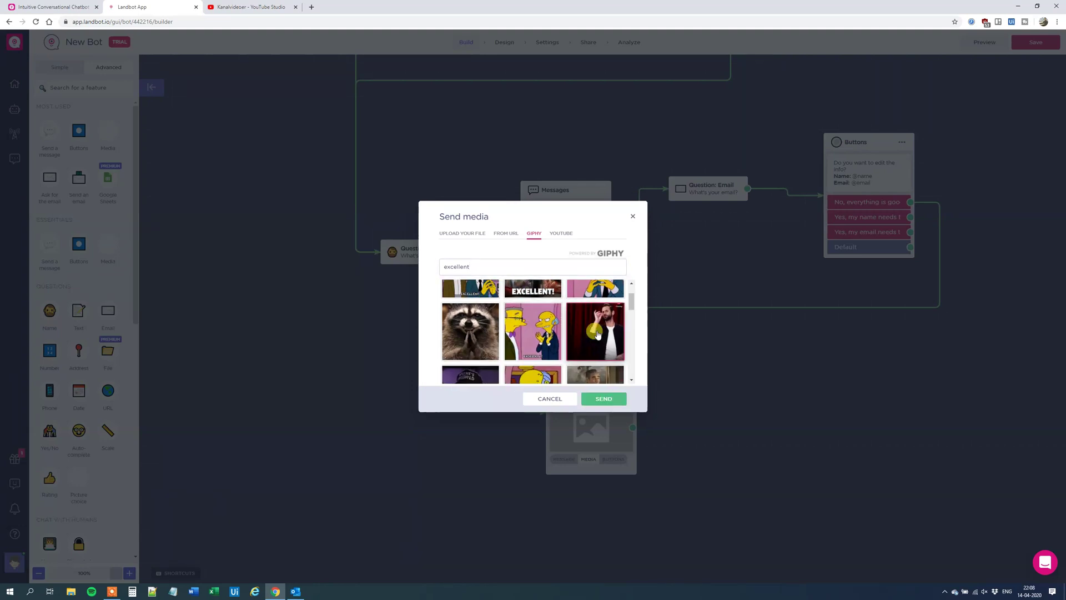
pyautogui.click(604, 401)
pyautogui.moveTo(601, 350); pyautogui.dragTo(591, 387)
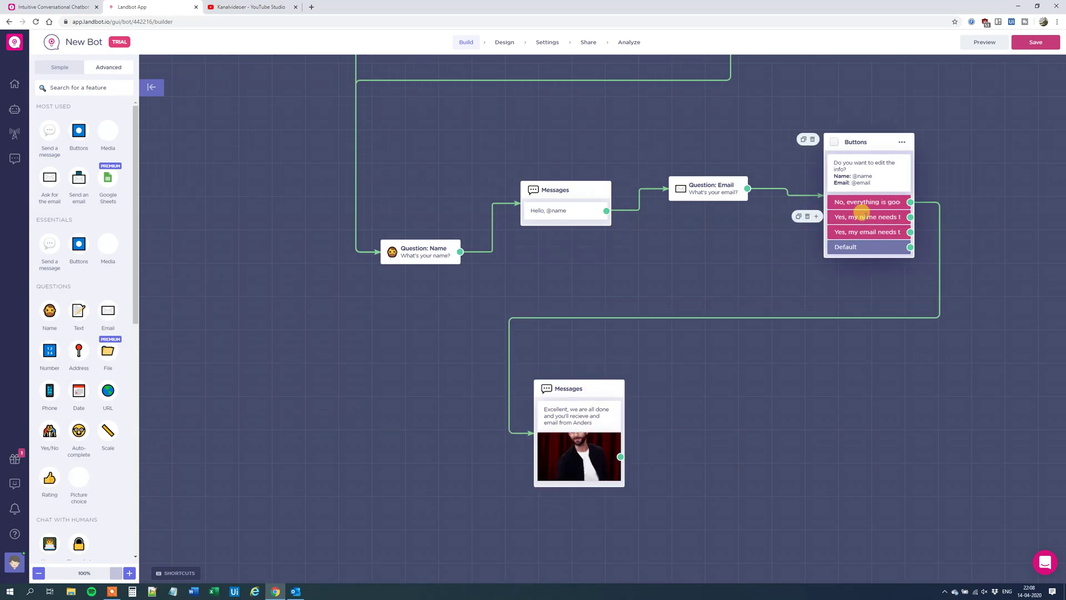
# - Branch the name-fix reply to a new Name question linked back to the completion message
pyautogui.moveTo(908, 221); pyautogui.dragTo(794, 374)
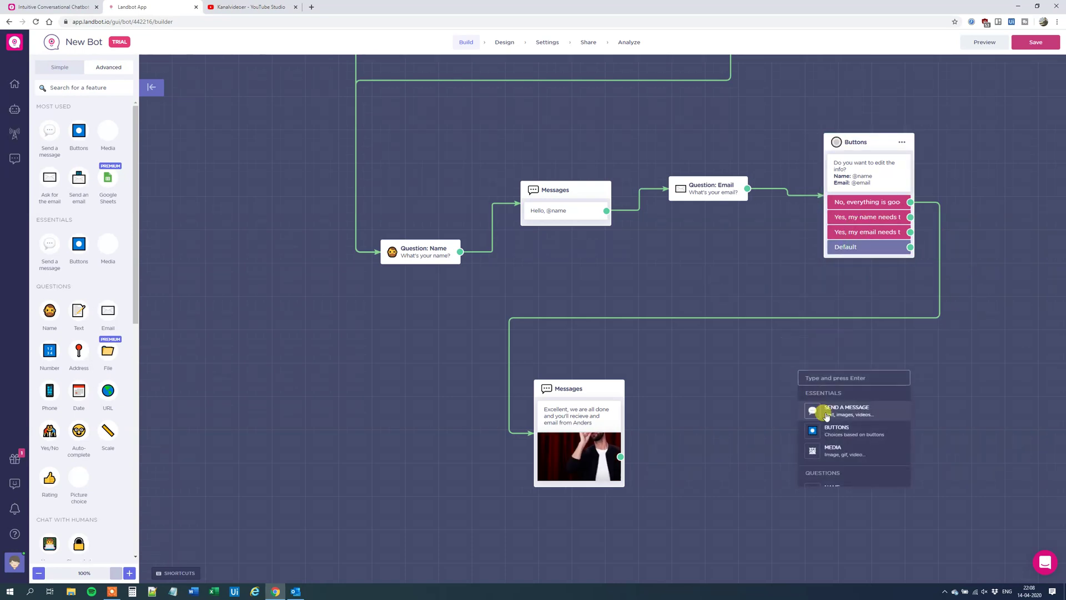
pyautogui.scroll(-1, 842, 438)
pyautogui.click(842, 445)
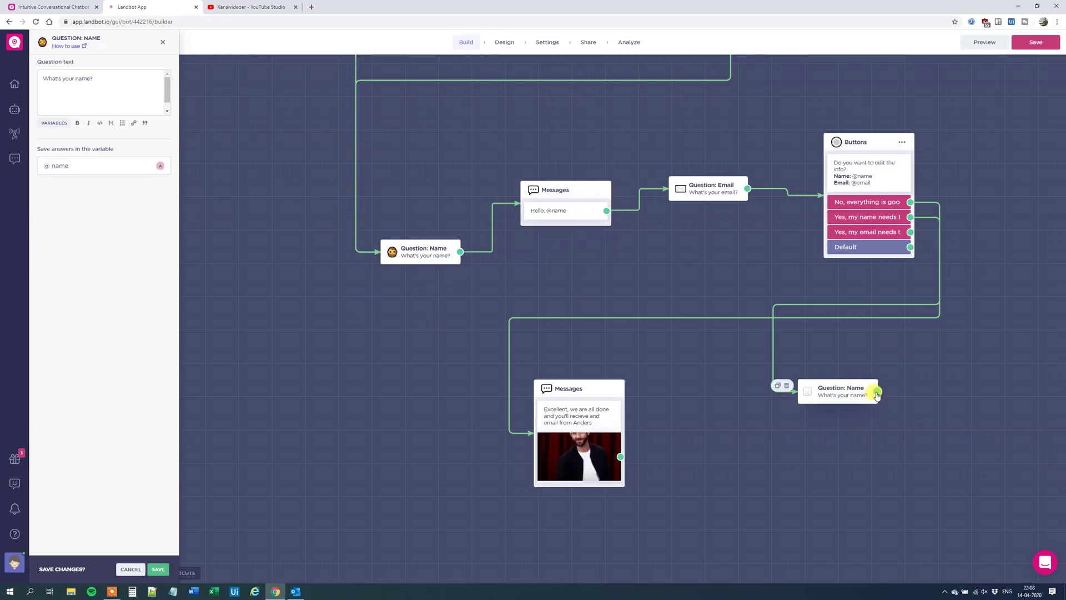
pyautogui.moveTo(877, 392); pyautogui.dragTo(536, 420)
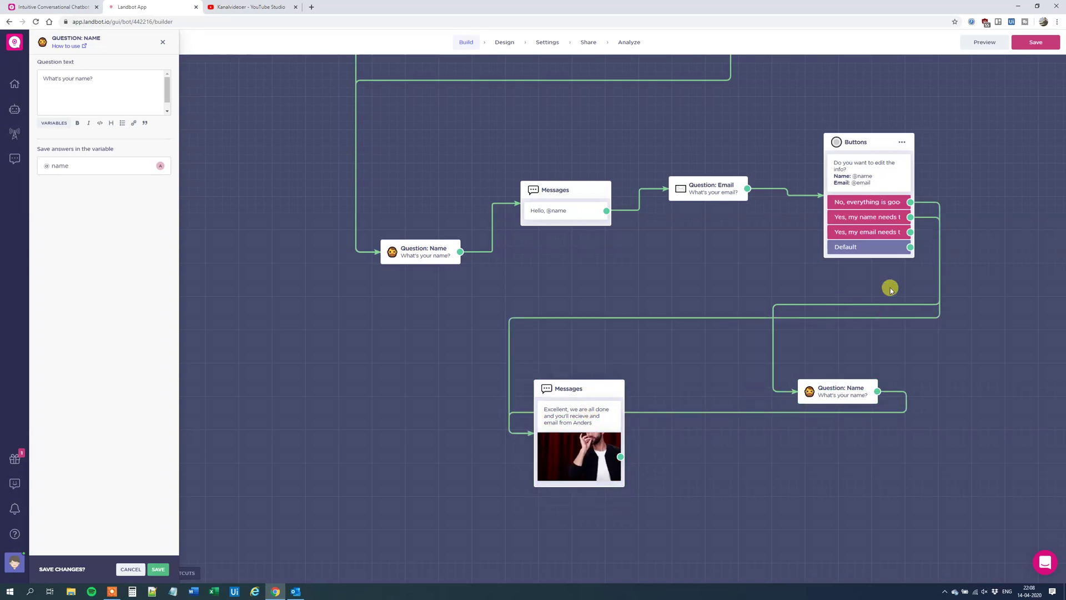
# - Branch the email-fix reply to a new Email question and reposition it to tidy the connections
pyautogui.moveTo(910, 233); pyautogui.dragTo(966, 394)
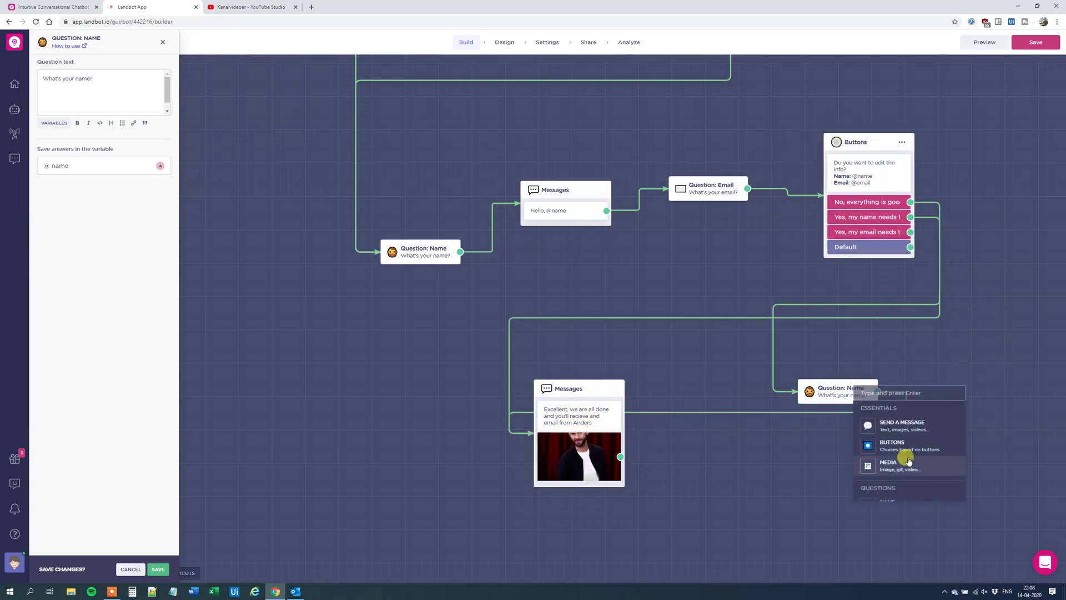
pyautogui.scroll(-3, 906, 466)
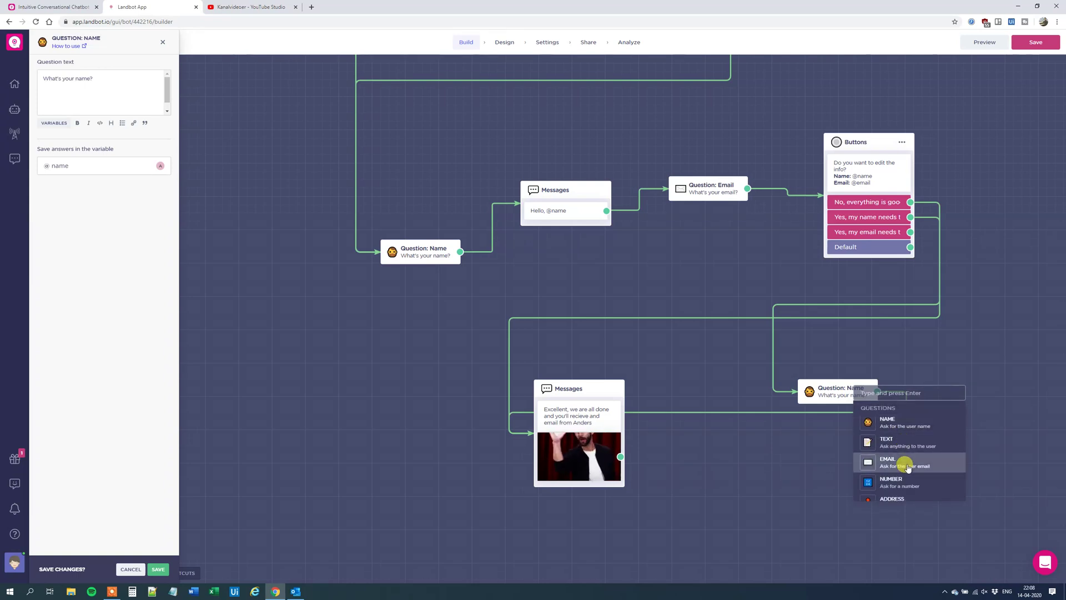
pyautogui.click(905, 469)
pyautogui.scroll(10, 773, 295)
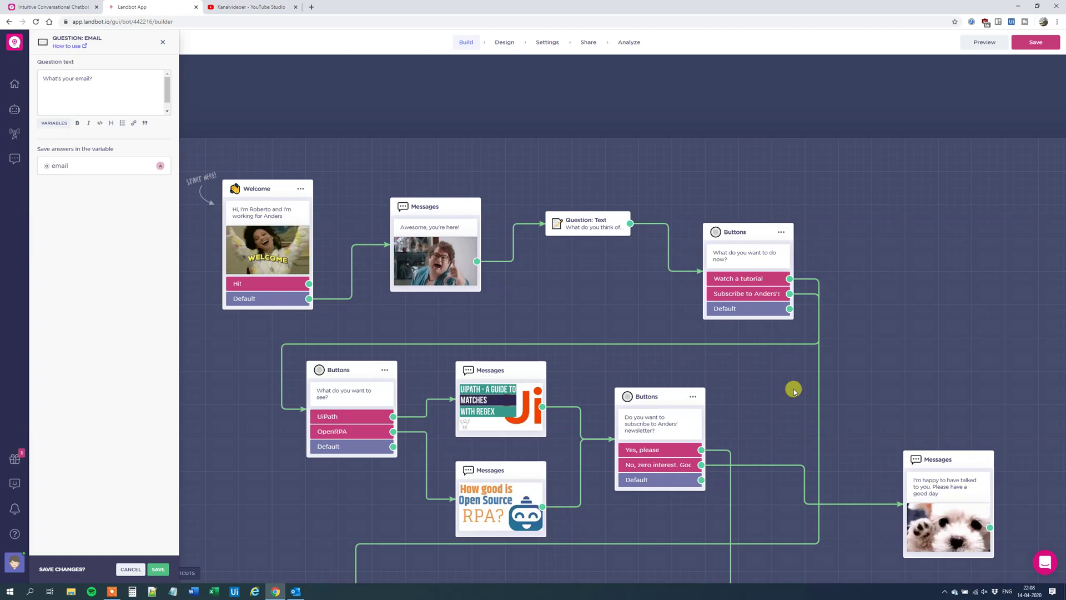
pyautogui.scroll(-2, 783, 381)
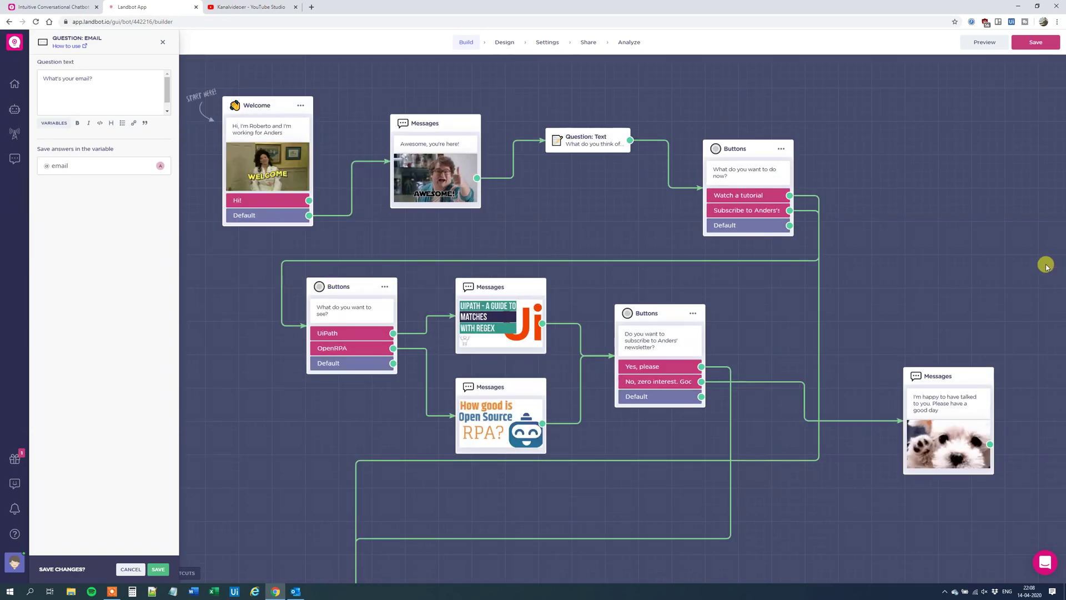
pyautogui.scroll(-5, 908, 329)
pyautogui.scroll(-7, 906, 328)
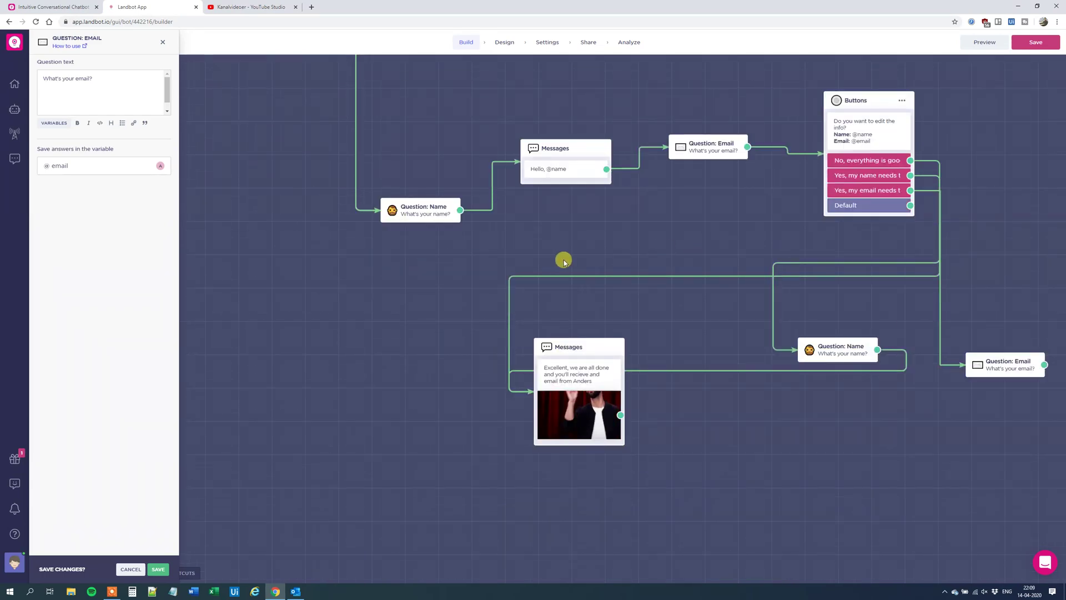
pyautogui.scroll(7, 592, 231)
pyautogui.scroll(7, 591, 231)
pyautogui.scroll(-6, 752, 348)
pyautogui.scroll(-6, 795, 433)
pyautogui.scroll(-4, 795, 432)
pyautogui.moveTo(978, 279); pyautogui.dragTo(530, 309)
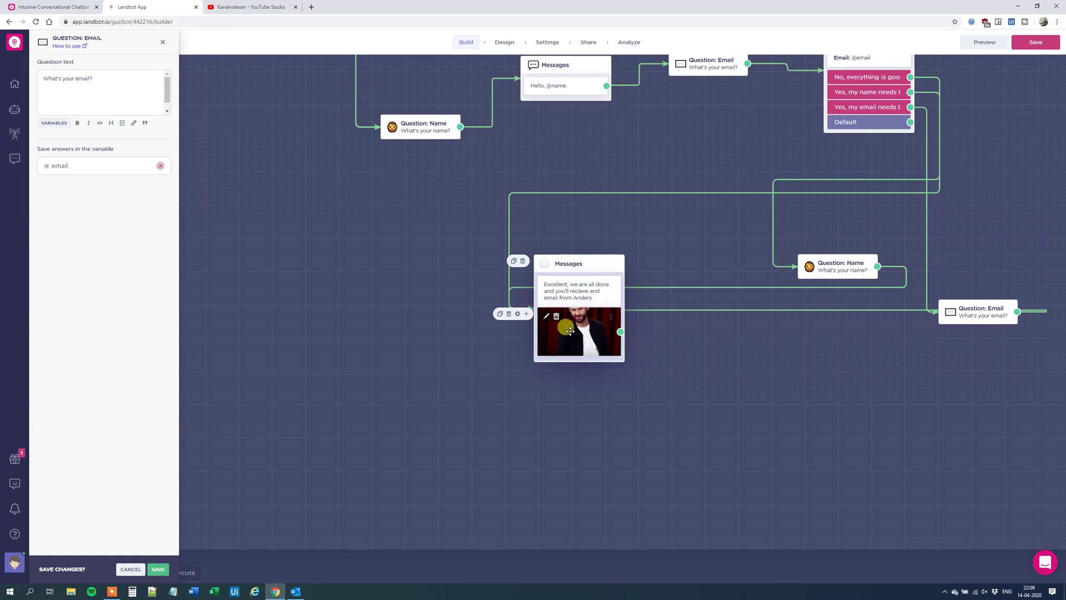
pyautogui.moveTo(975, 308); pyautogui.dragTo(979, 356)
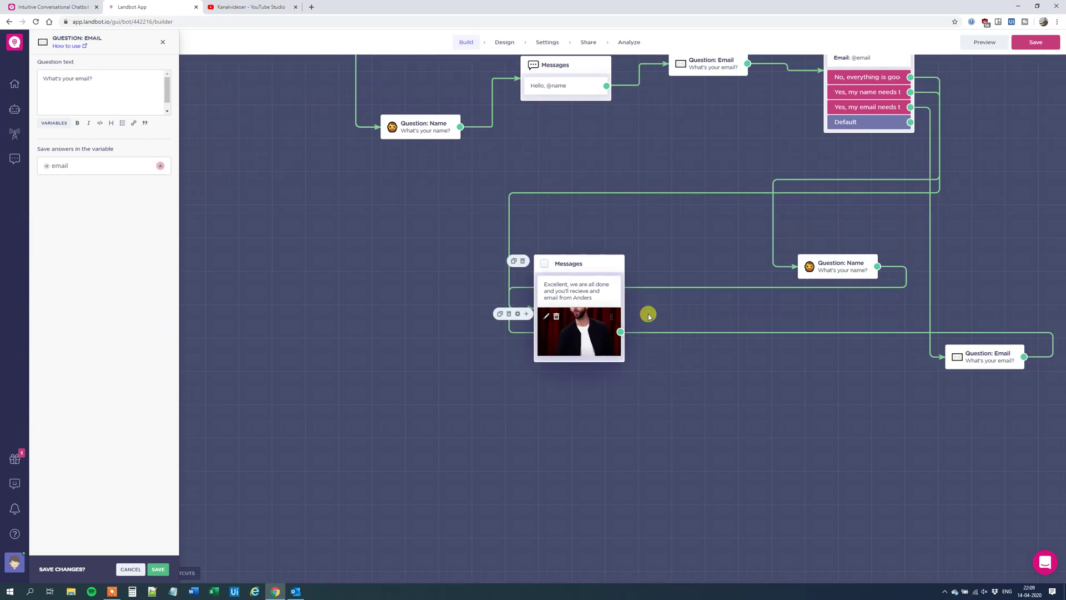
pyautogui.scroll(8, 644, 311)
pyautogui.scroll(5, 583, 226)
pyautogui.scroll(-8, 602, 274)
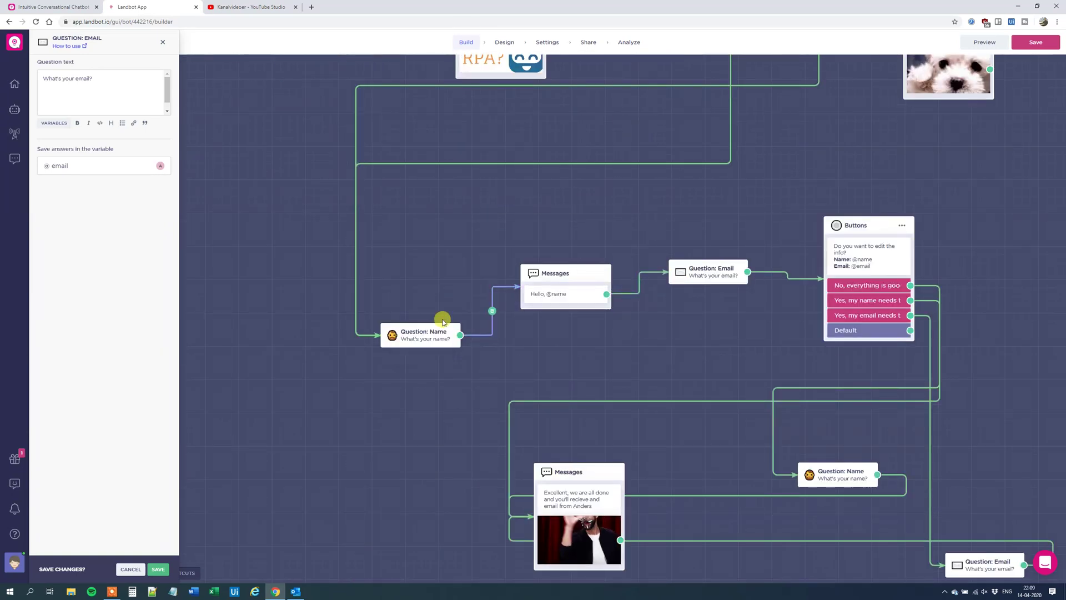
pyautogui.scroll(-3, 711, 398)
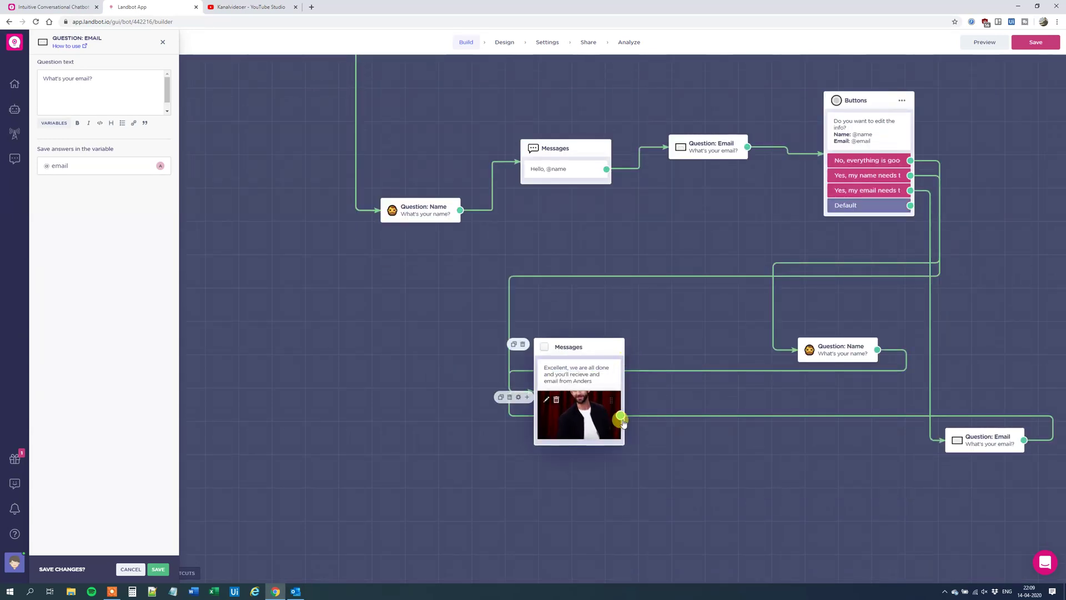
pyautogui.scroll(-2, 661, 464)
# - Add a Send an Email notification block after the completion message
pyautogui.moveTo(621, 332); pyautogui.dragTo(633, 433)
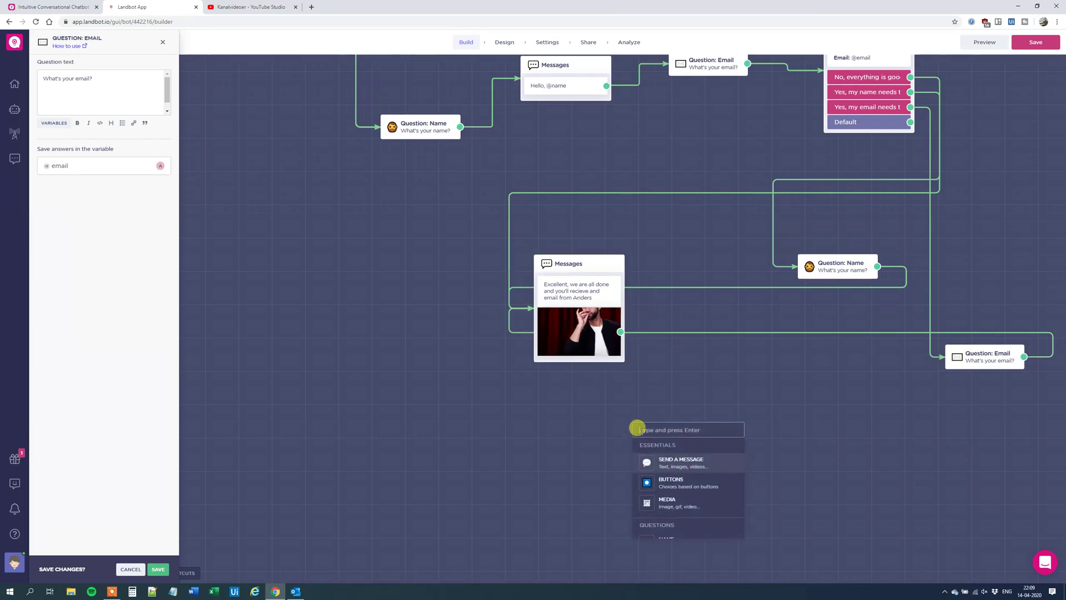
pyautogui.scroll(-10, 694, 472)
pyautogui.scroll(-8, 699, 481)
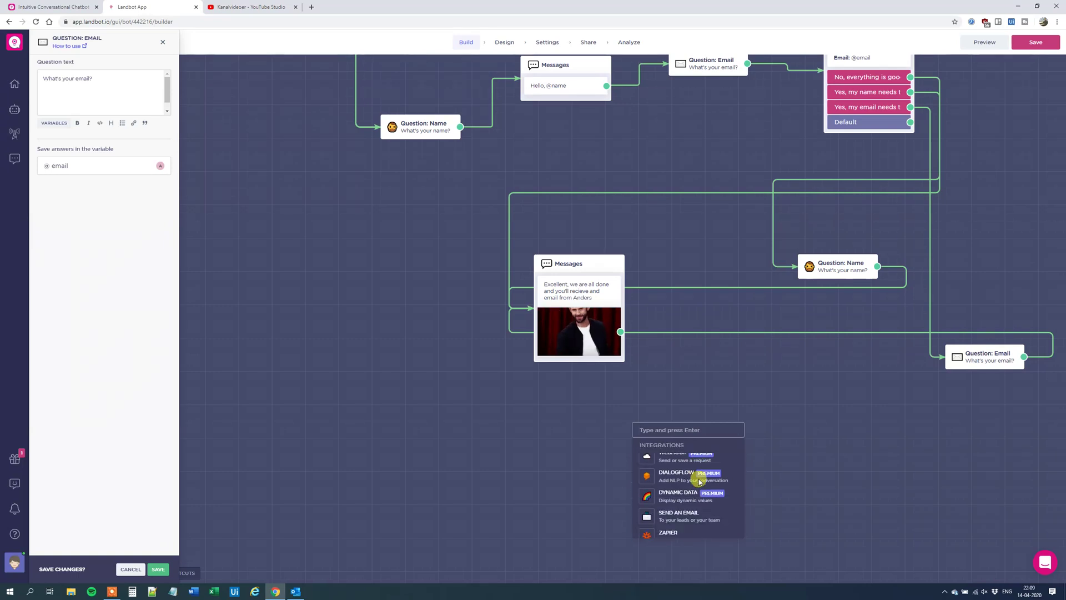
pyautogui.click(691, 517)
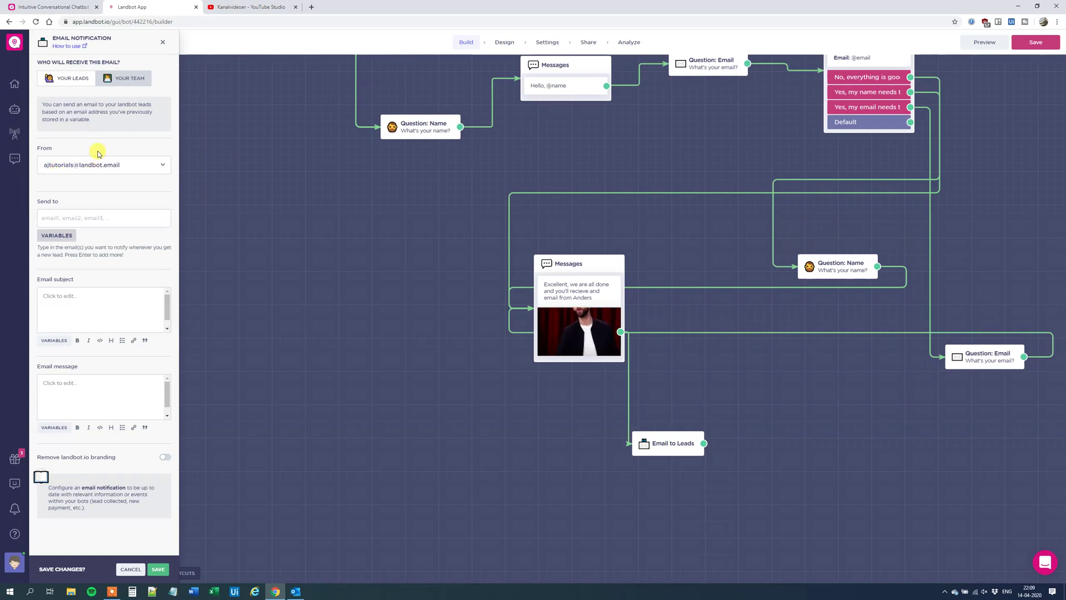
pyautogui.click(70, 215)
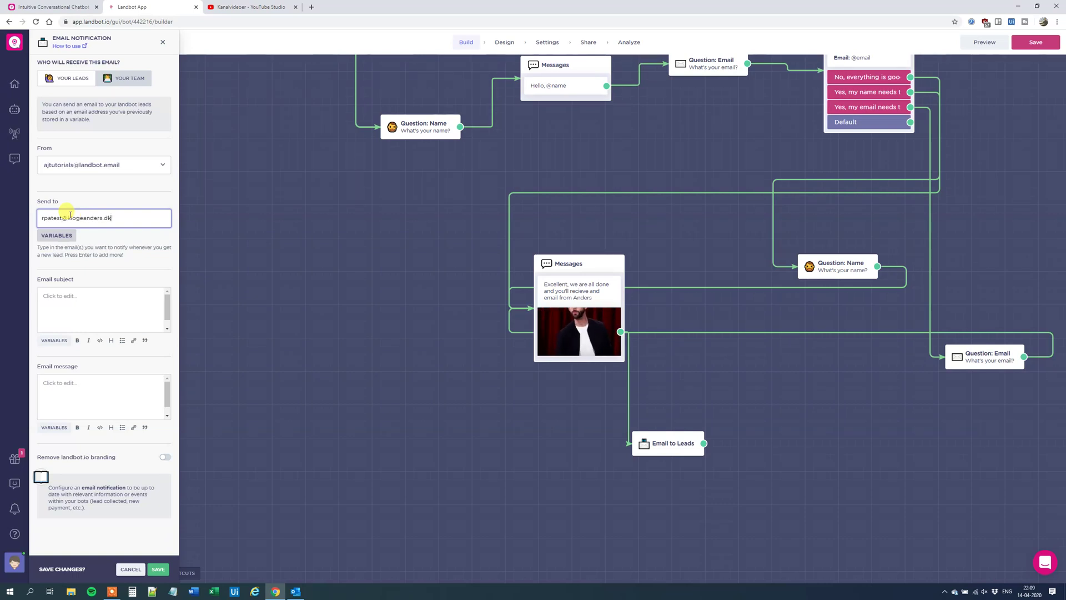
pyautogui.click(76, 312)
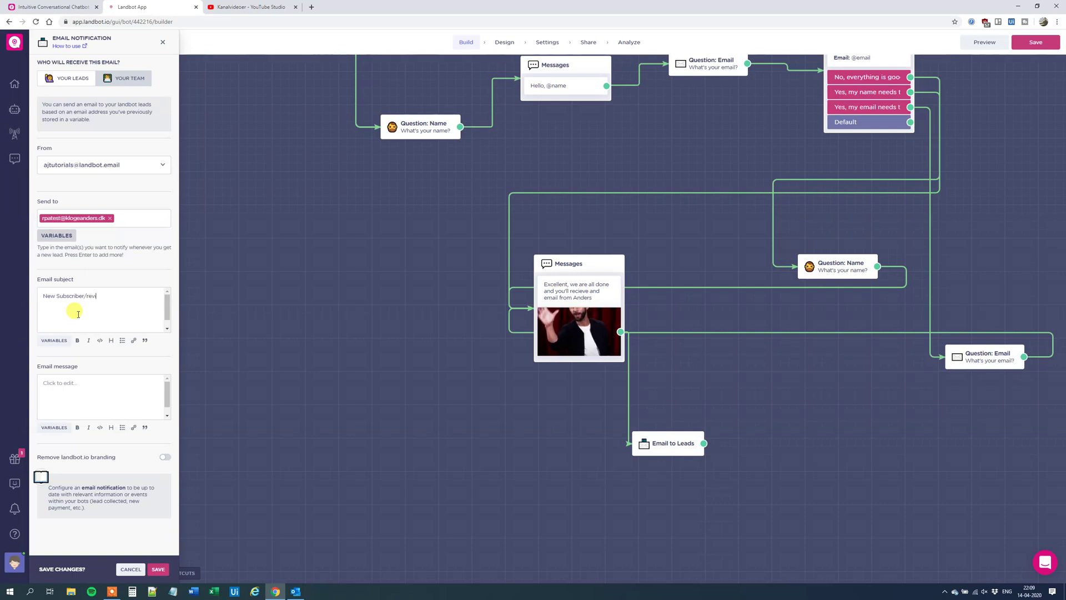
pyautogui.click(75, 407)
pyautogui.scroll(3, 554, 209)
pyautogui.scroll(-2, 400, 333)
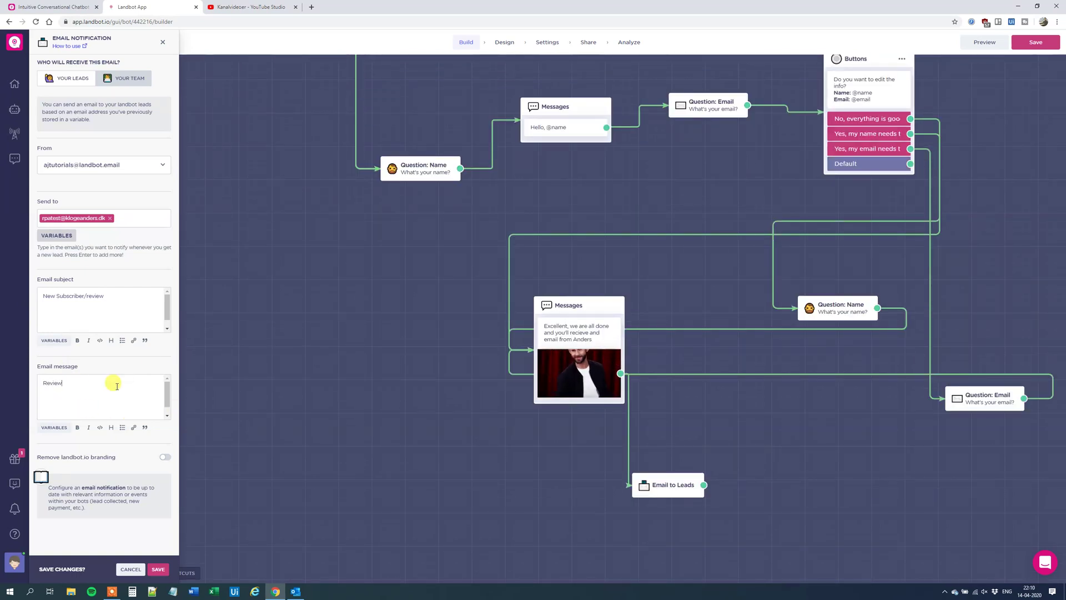
pyautogui.write('Review: @')
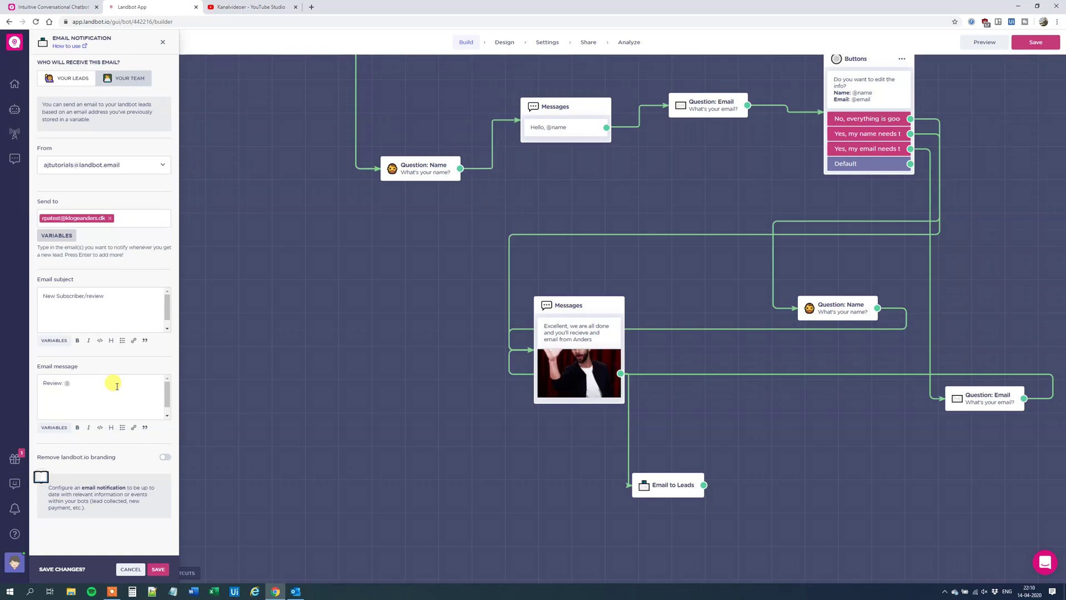
pyautogui.write('review')
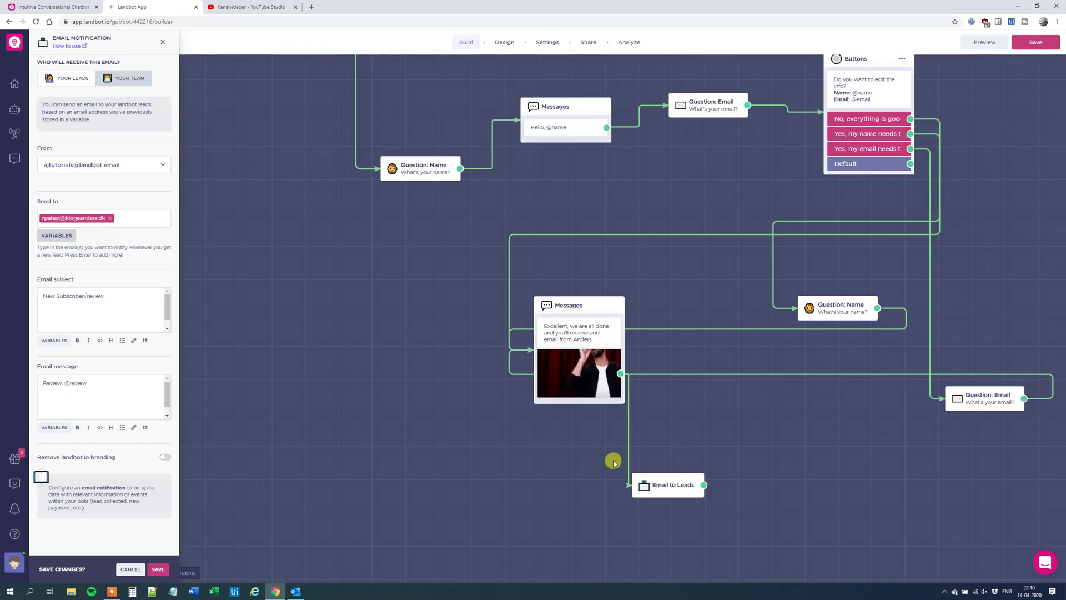
# - Save the pending notification changes, check the text question stores 'review', then close its panel
pyautogui.scroll(12, 612, 460)
pyautogui.click(608, 304)
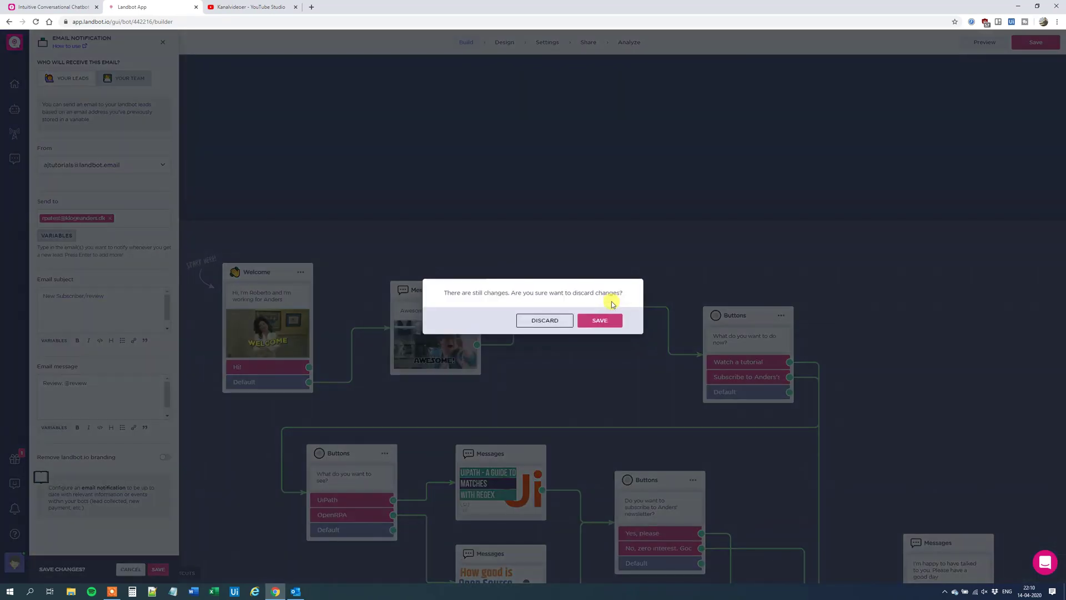
pyautogui.click(592, 320)
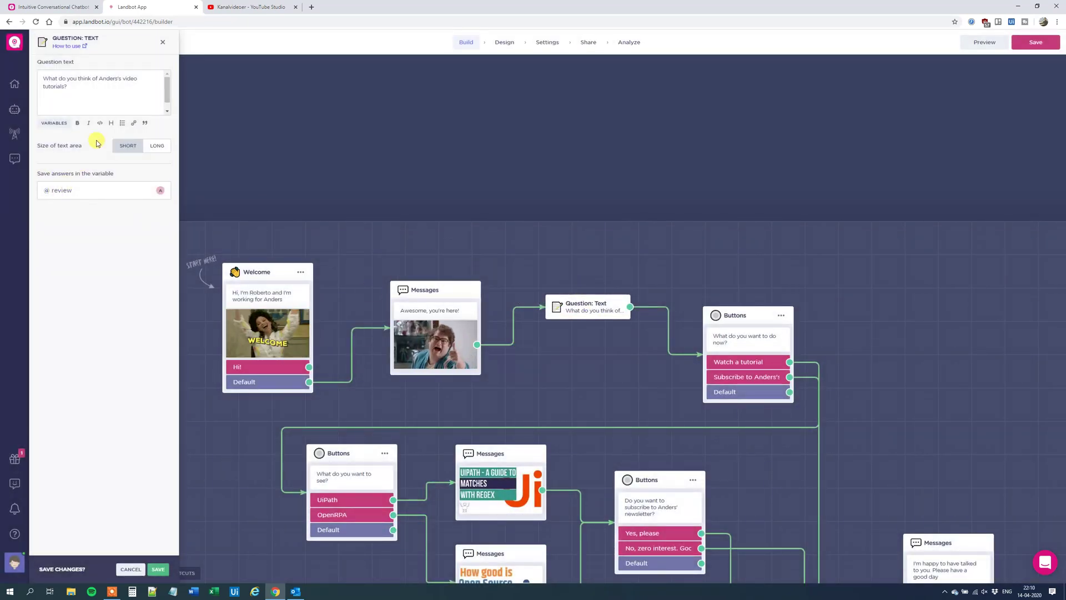
pyautogui.click(136, 569)
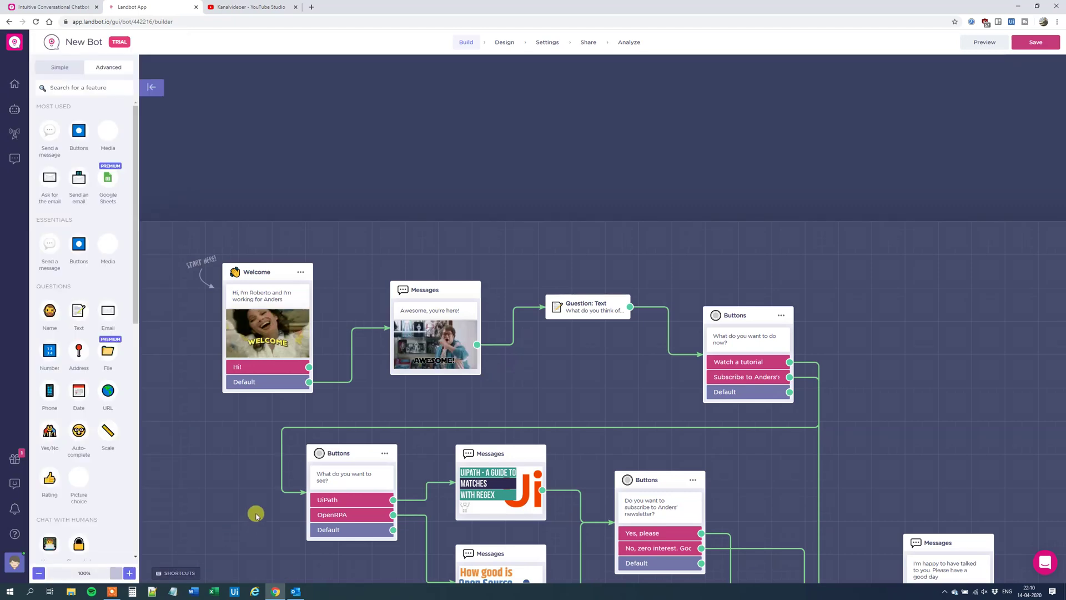
pyautogui.scroll(-10, 247, 516)
pyautogui.scroll(-2, 322, 440)
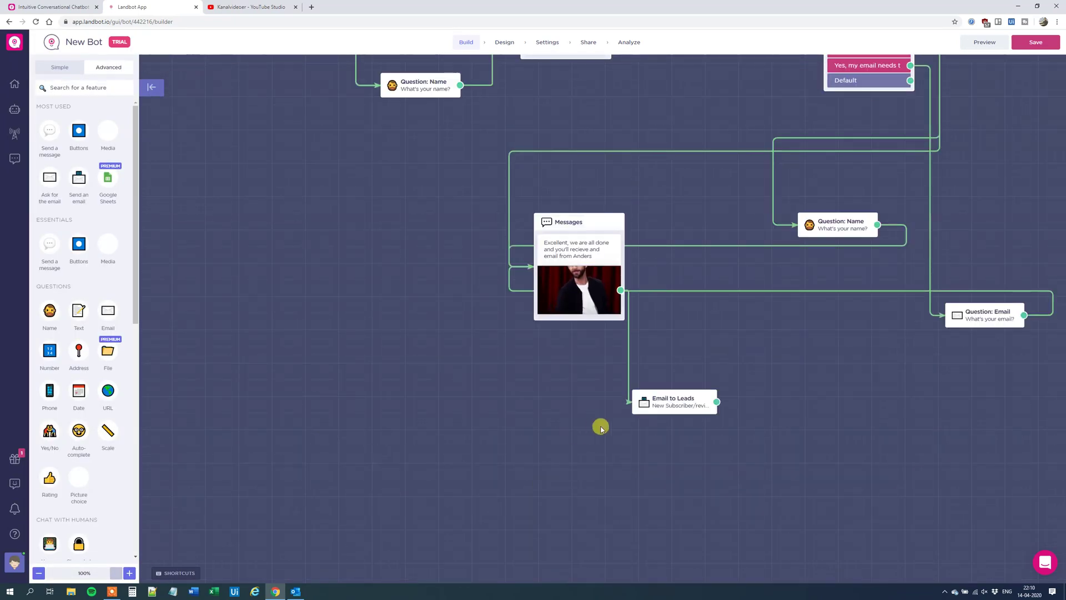
pyautogui.click(660, 398)
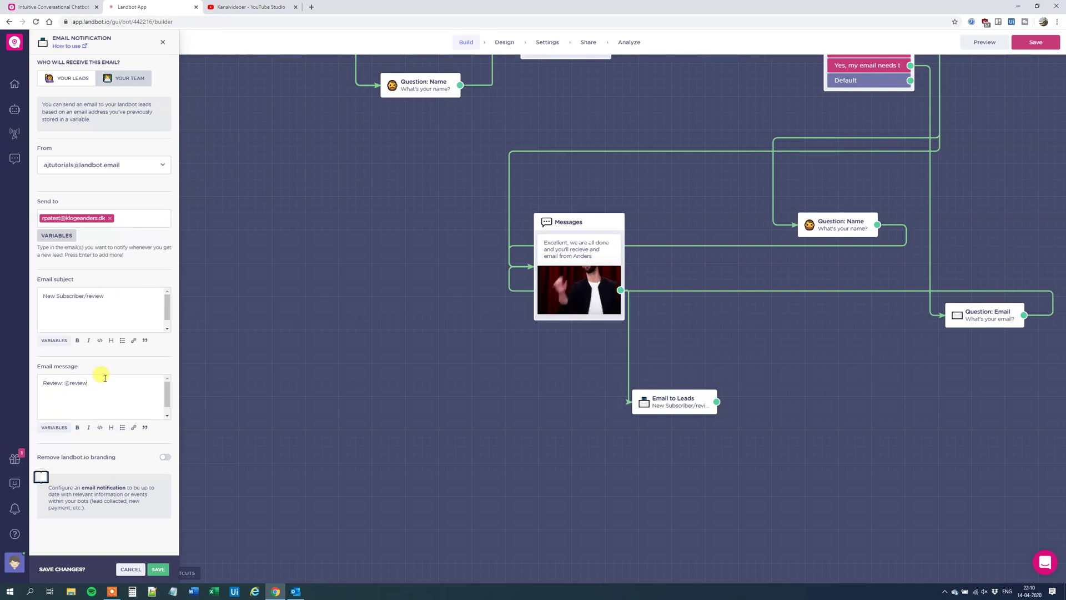
pyautogui.write('aem')
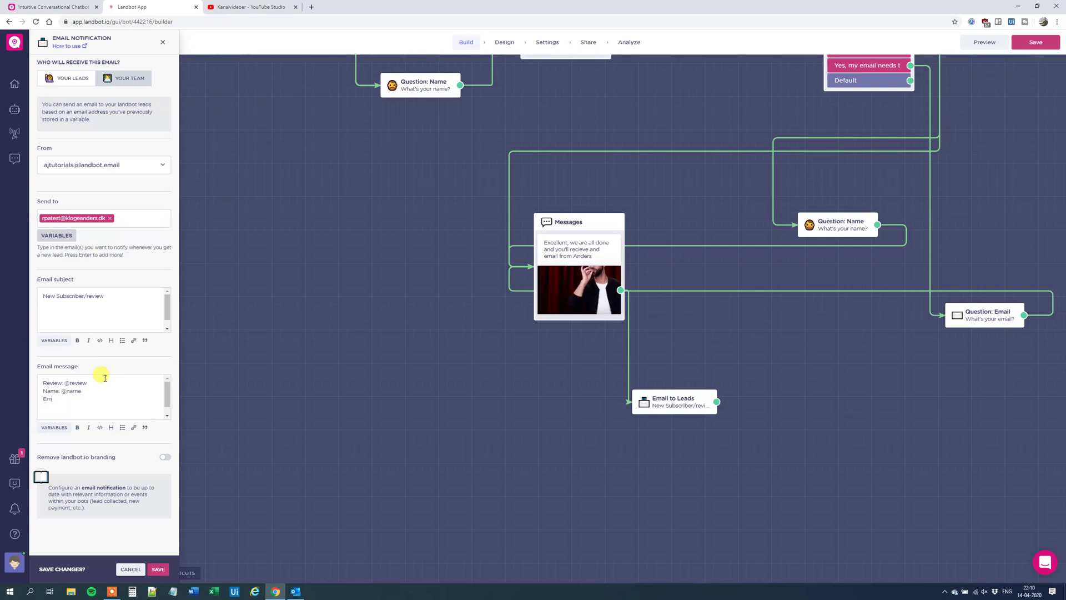
pyautogui.press('BackSpace')
pyautogui.write(':')
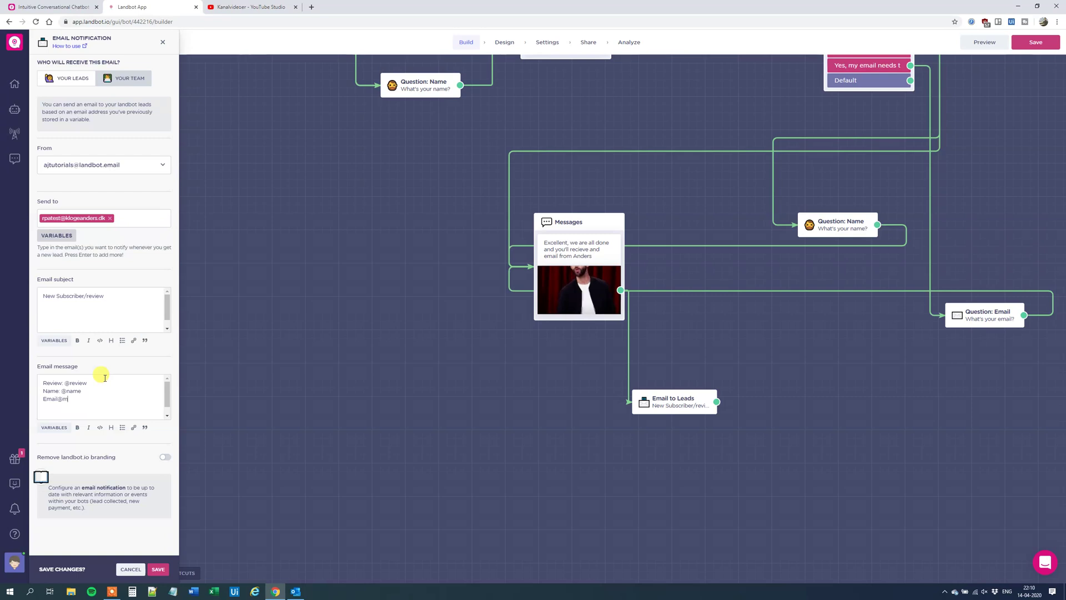
pyautogui.write(' @')
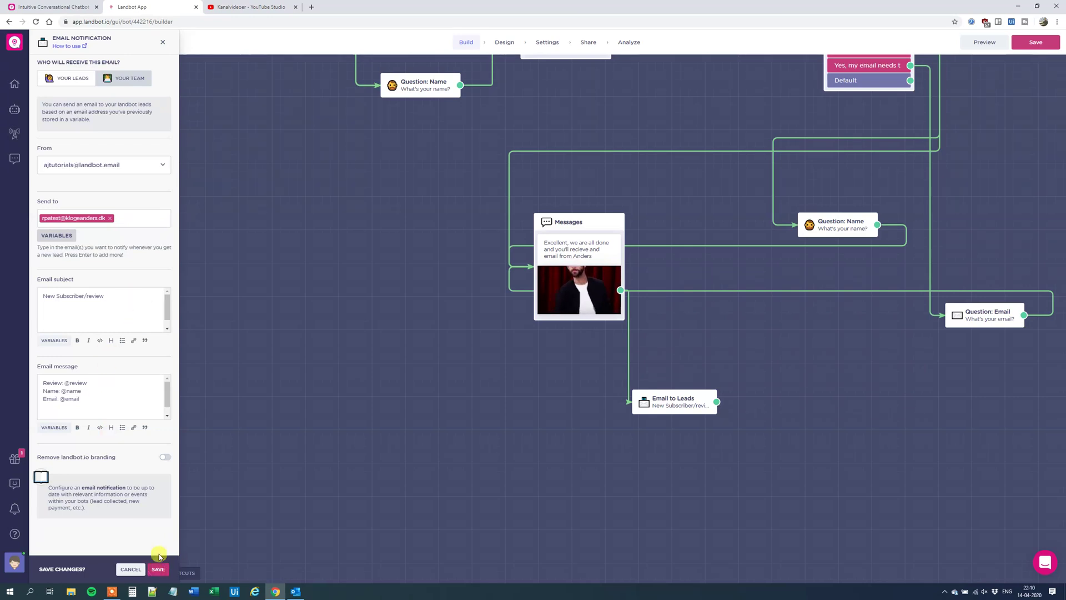
pyautogui.scroll(8, 538, 232)
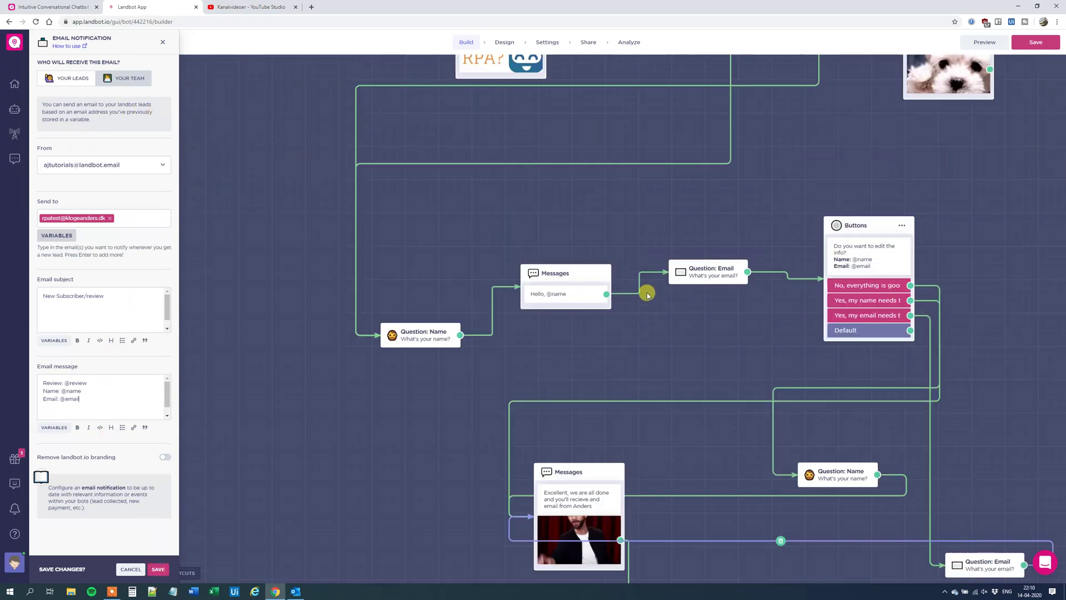
pyautogui.scroll(-6, 506, 307)
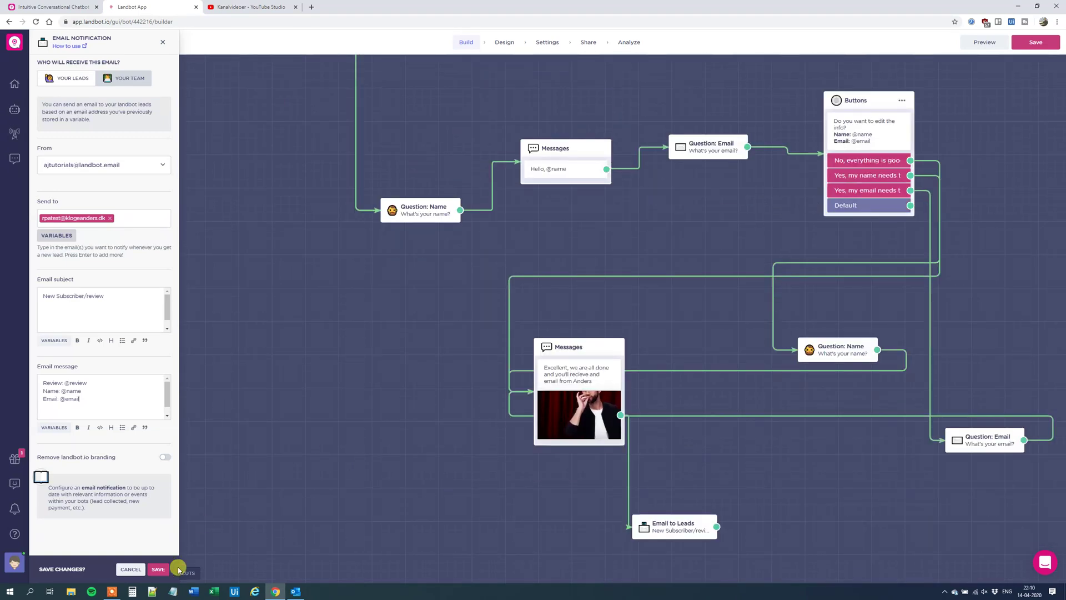
pyautogui.click(158, 569)
pyautogui.click(1026, 45)
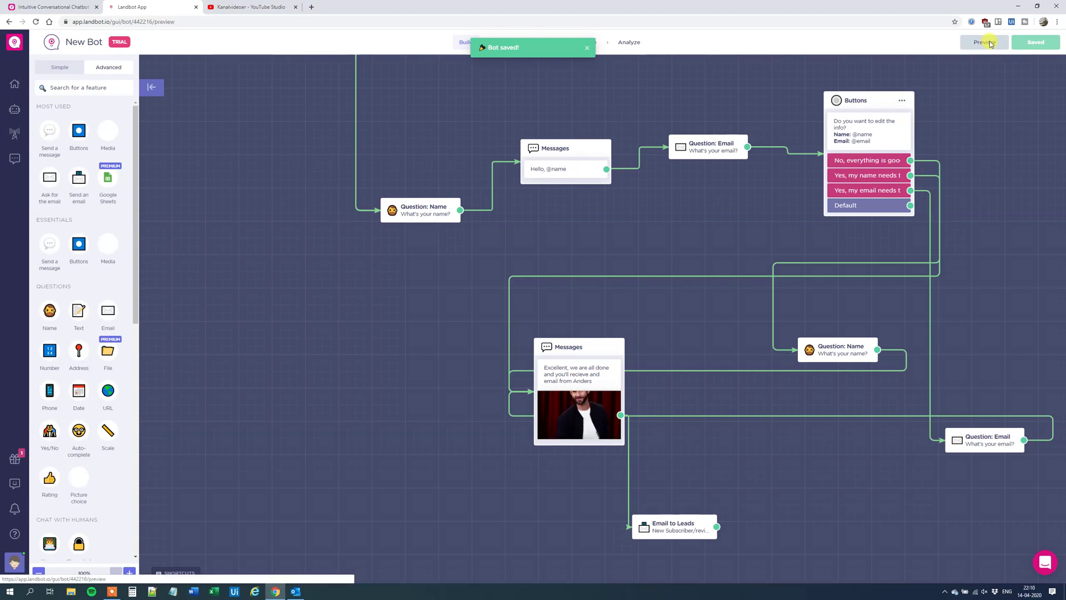
# - Start the preview, reply Hi!, and send a review praising his knowledge and sound
pyautogui.click(981, 42)
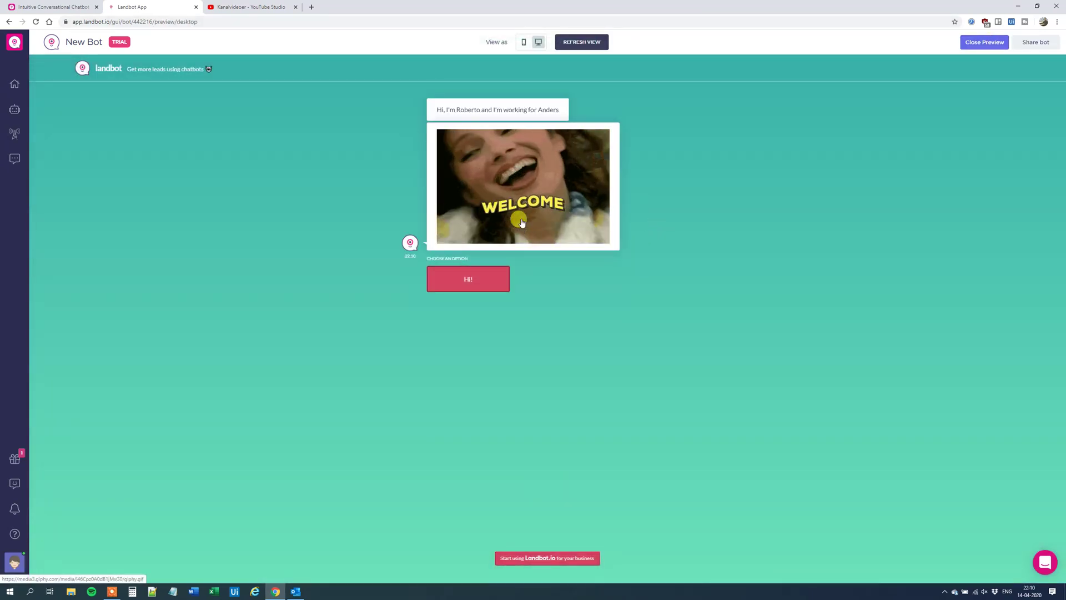
pyautogui.click(469, 278)
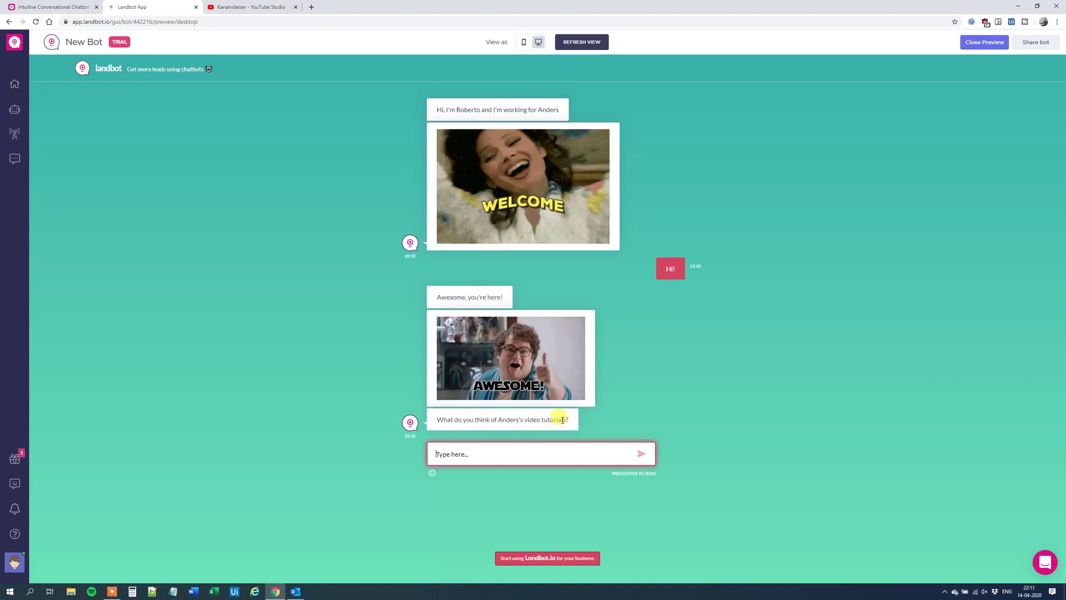
pyautogui.write('I think')
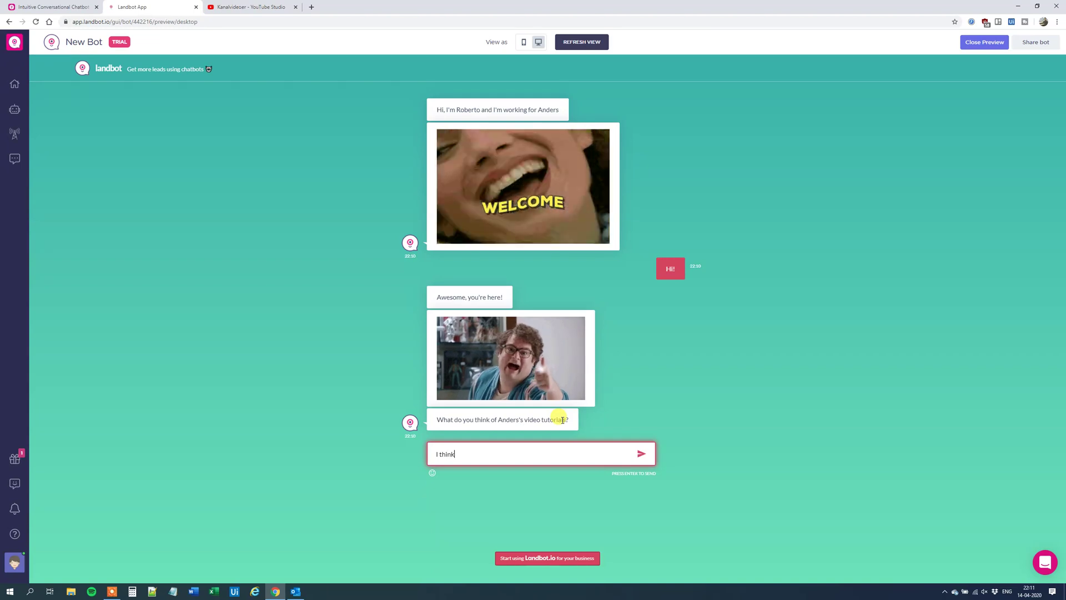
pyautogui.write(' they are great,')
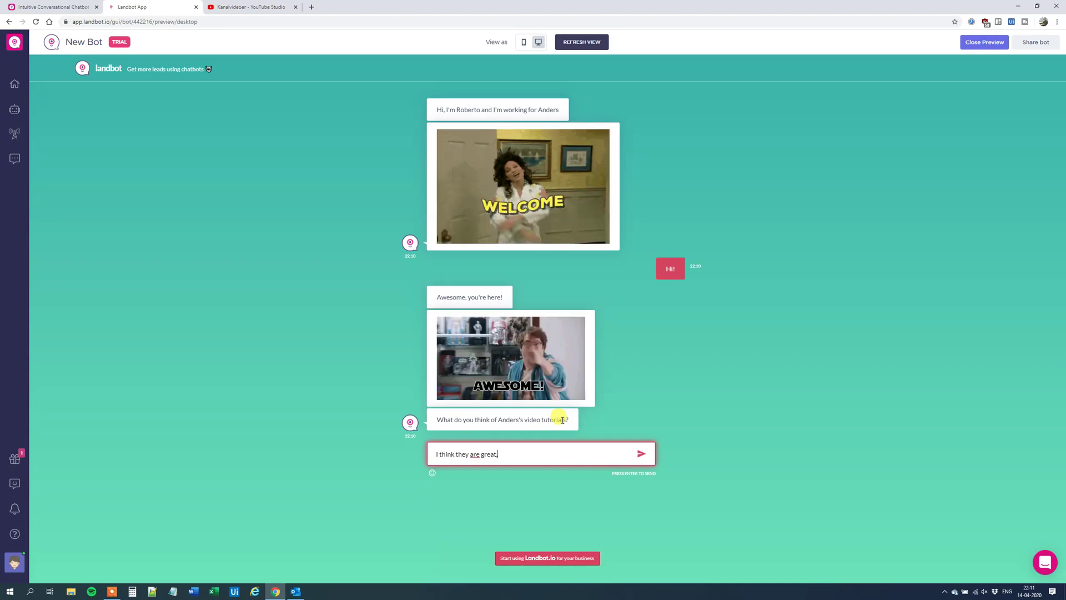
pyautogui.write(' since his ')
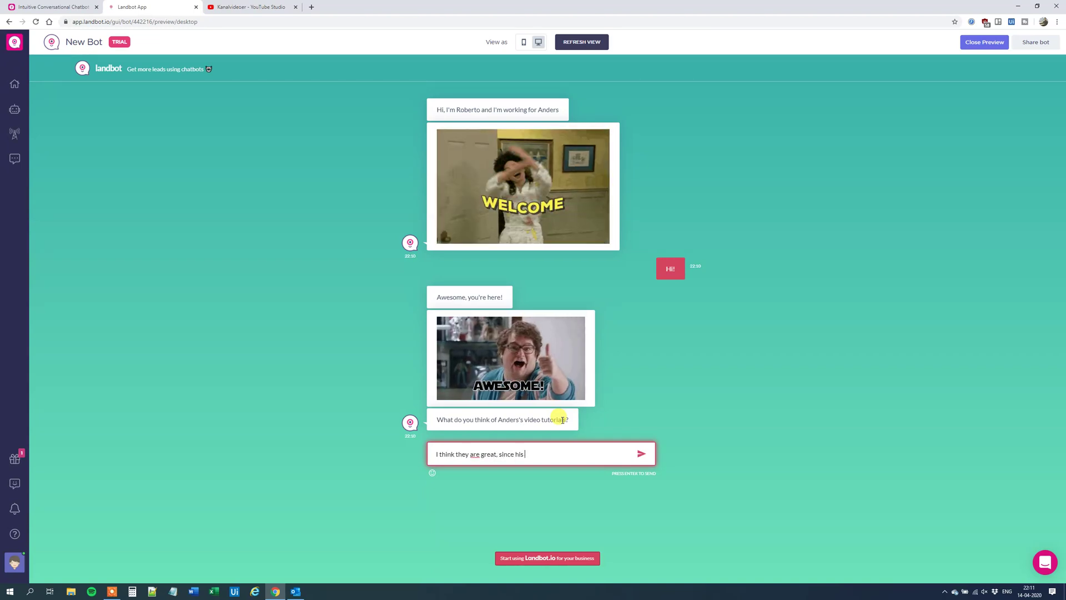
pyautogui.write('knowledge is deep, however so')
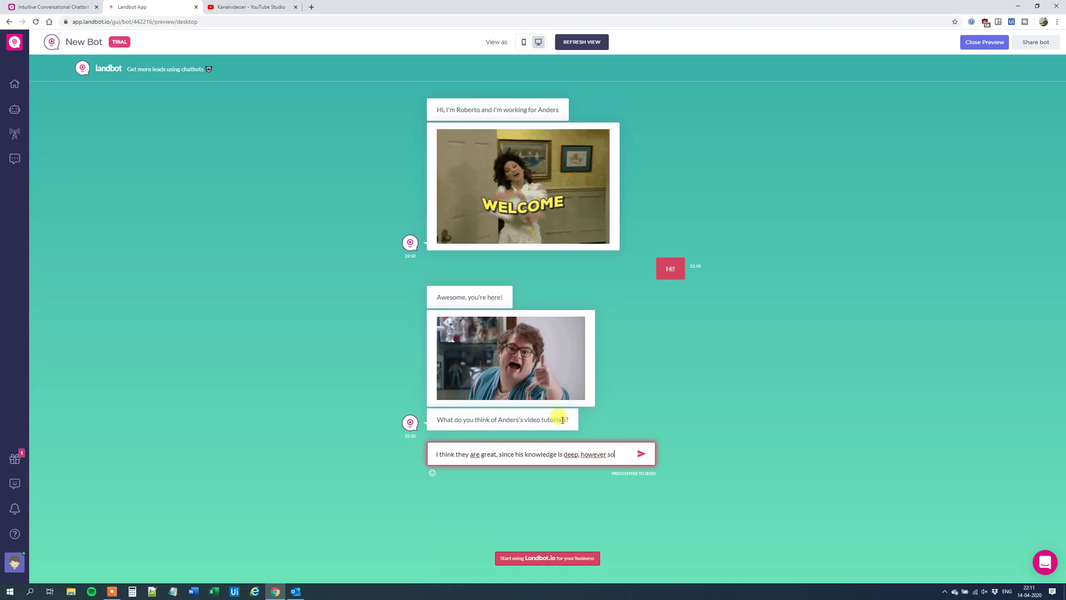
pyautogui.write('und')
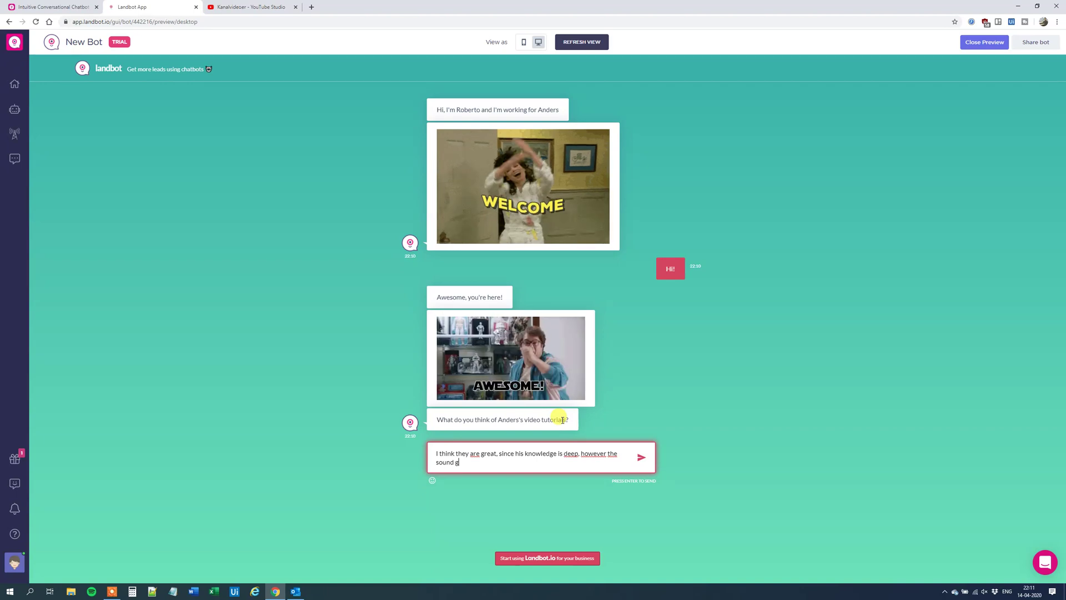
pyautogui.write(' could improve.')
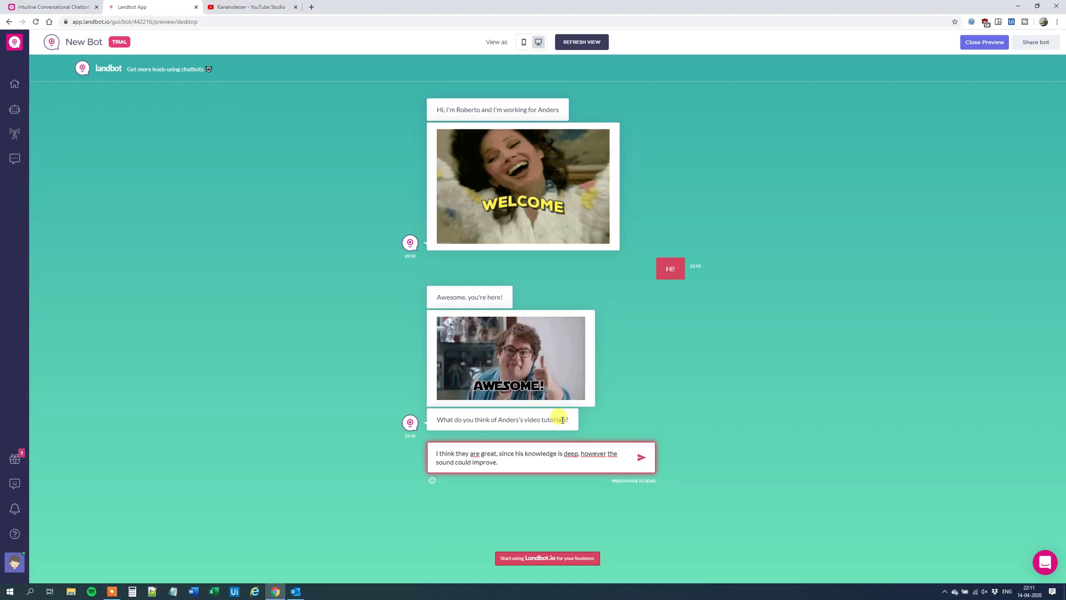
pyautogui.press('Return')
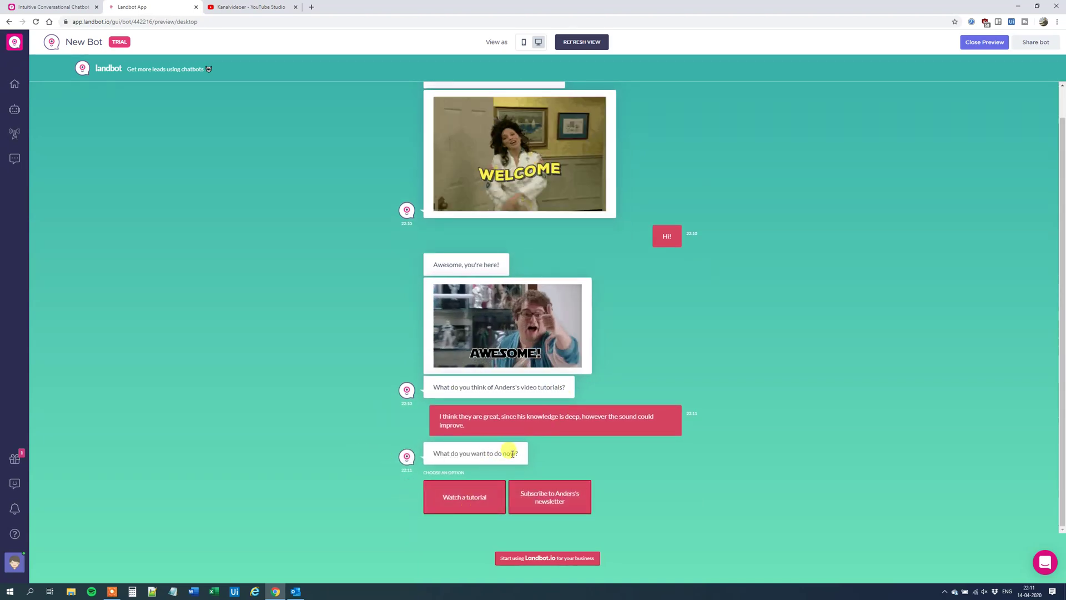
# - Choose Watch a tutorial, then OpenRPA, and play the embedded OpenRPA video
pyautogui.click(473, 500)
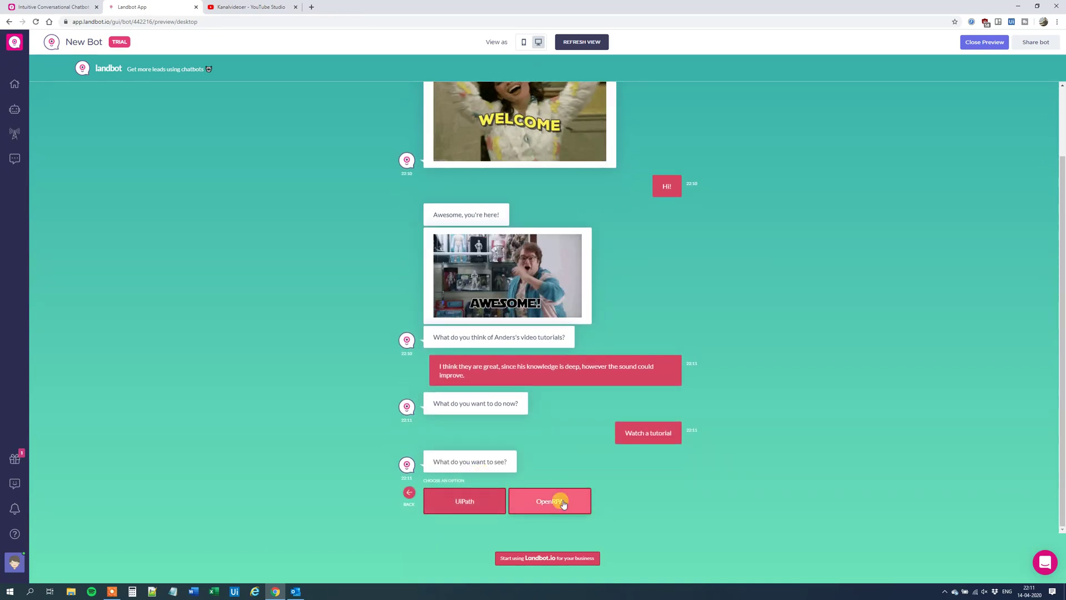
pyautogui.click(558, 500)
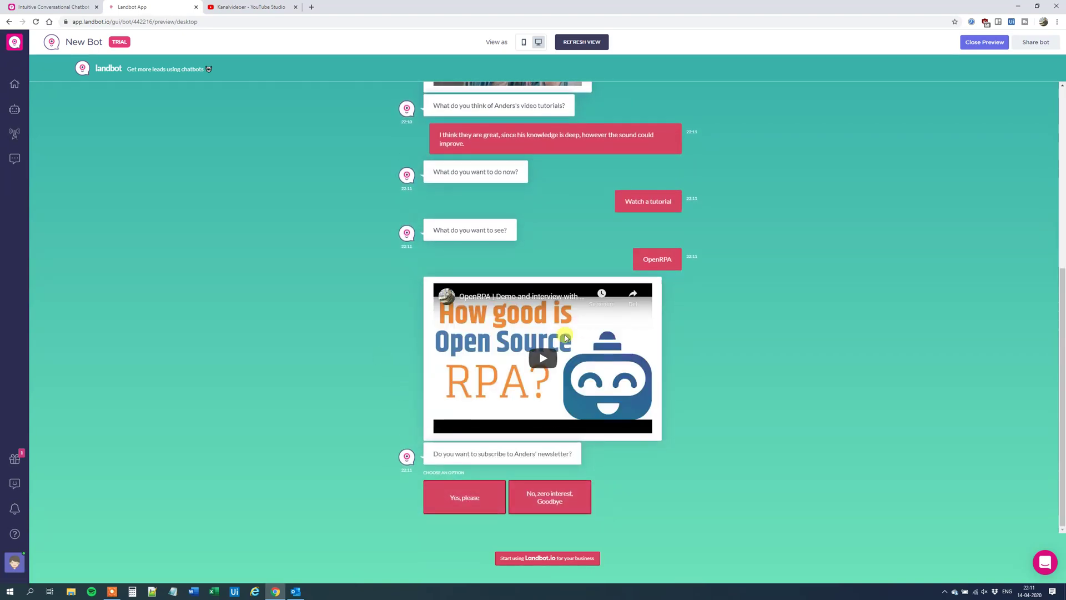
pyautogui.click(543, 359)
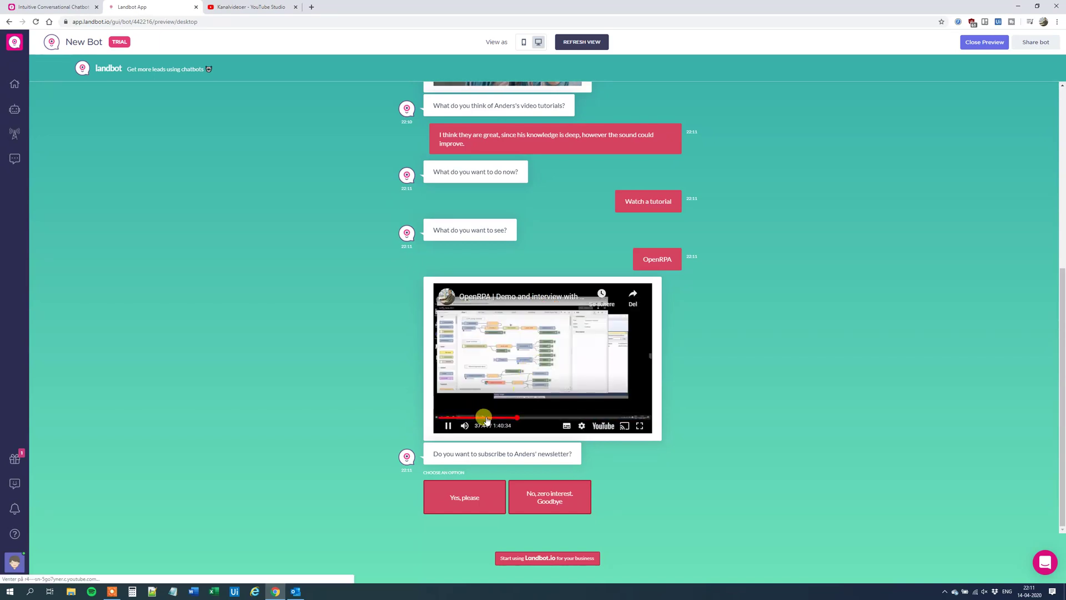
pyautogui.click(986, 592)
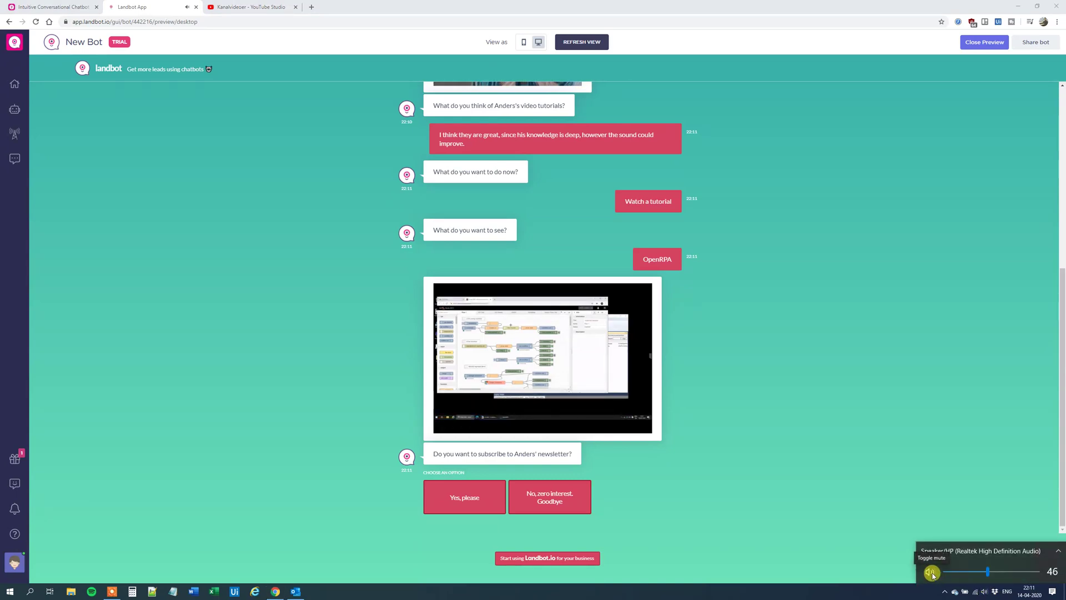
pyautogui.moveTo(582, 385)
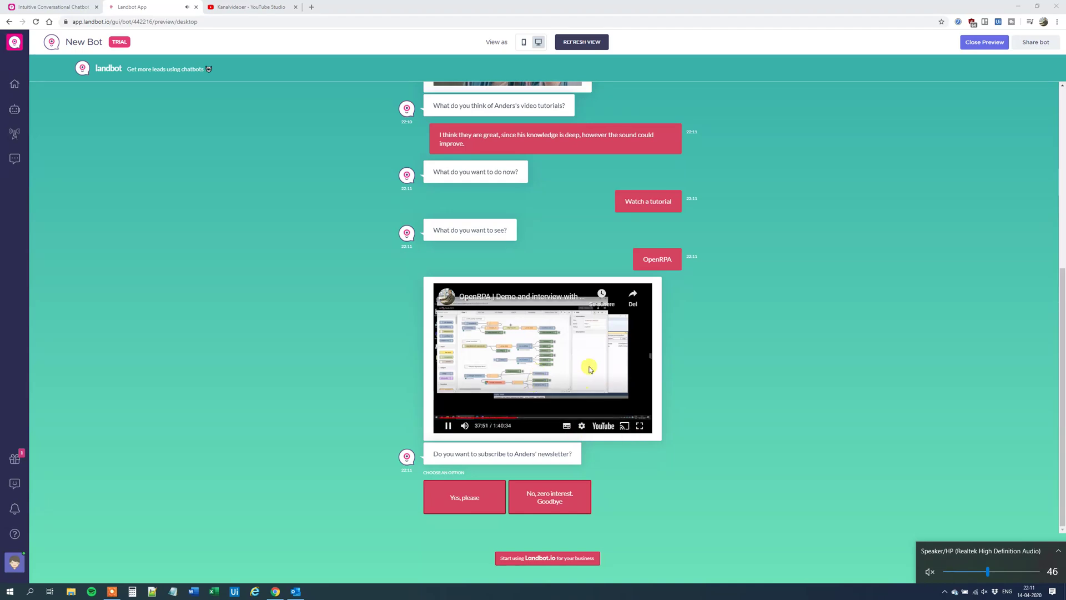
pyautogui.click(688, 367)
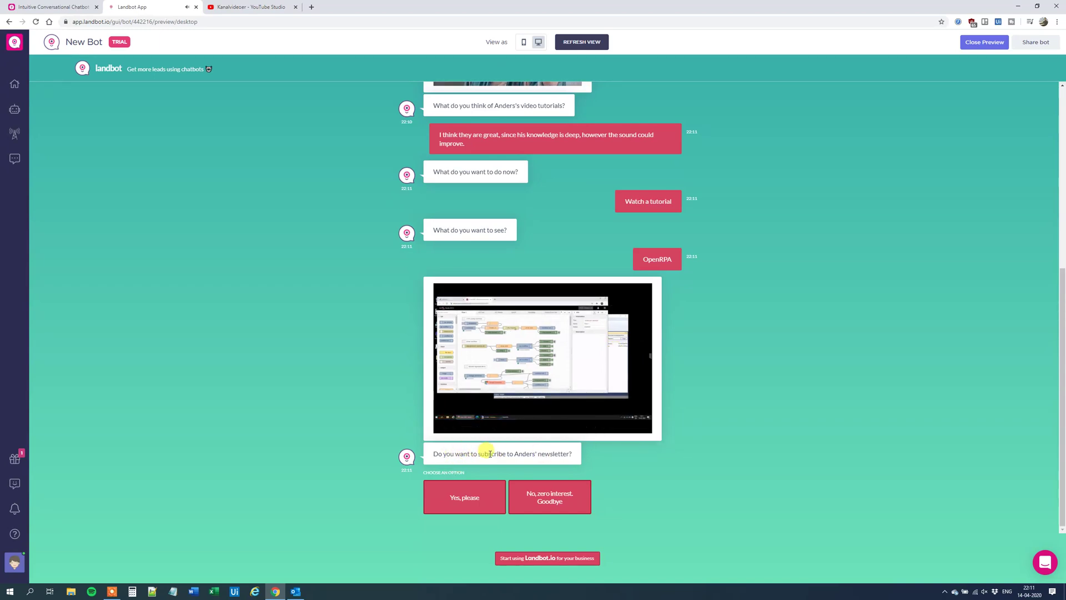
# - Answer Yes, please, submit a name and email, confirm with No, everything is good, then close the preview
pyautogui.click(447, 503)
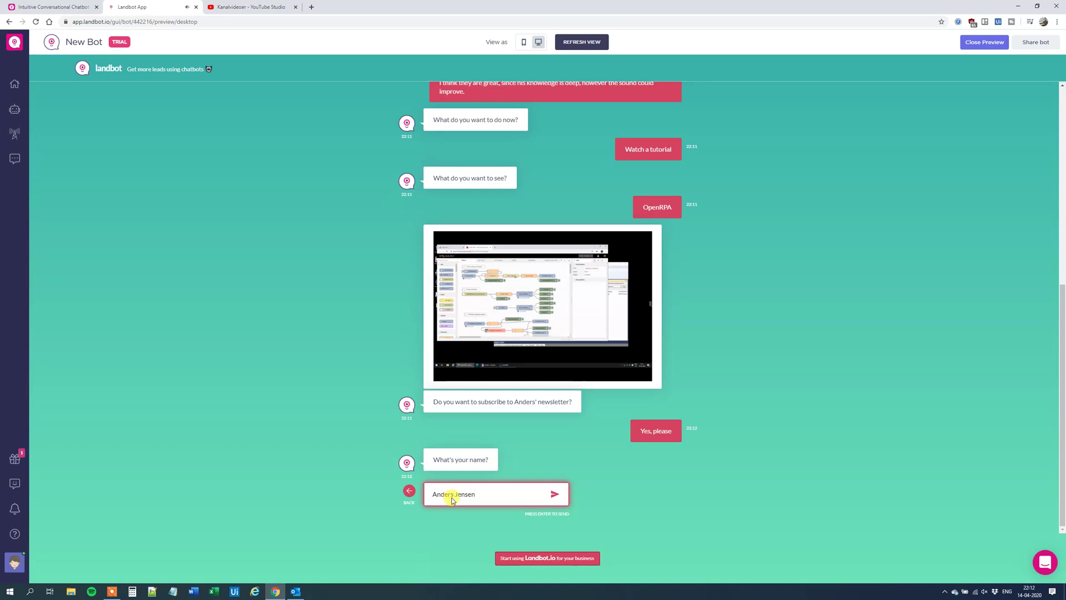
pyautogui.press('Return')
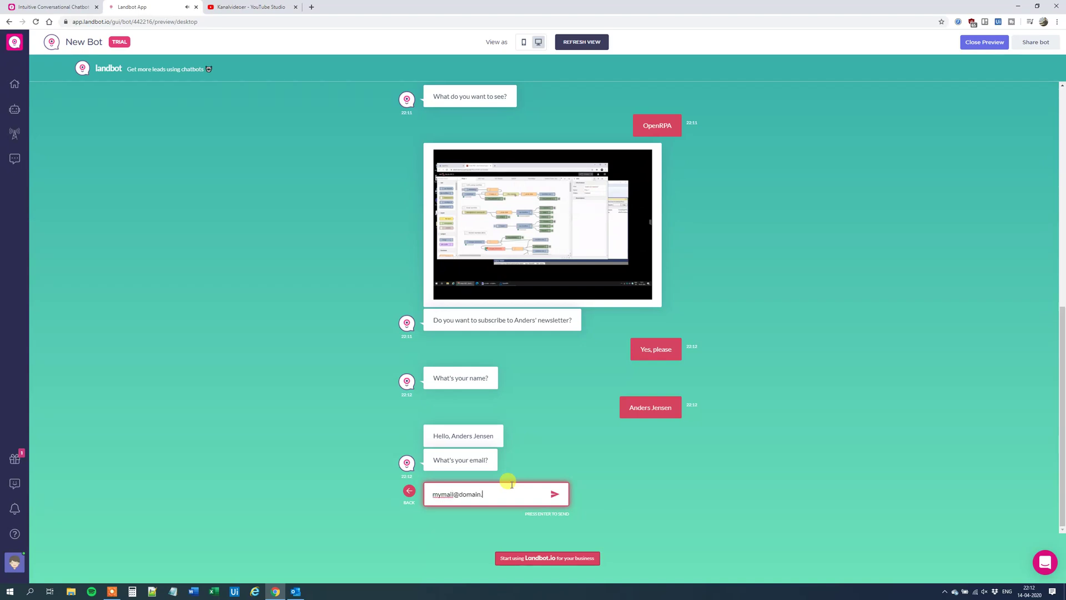
pyautogui.press('Return')
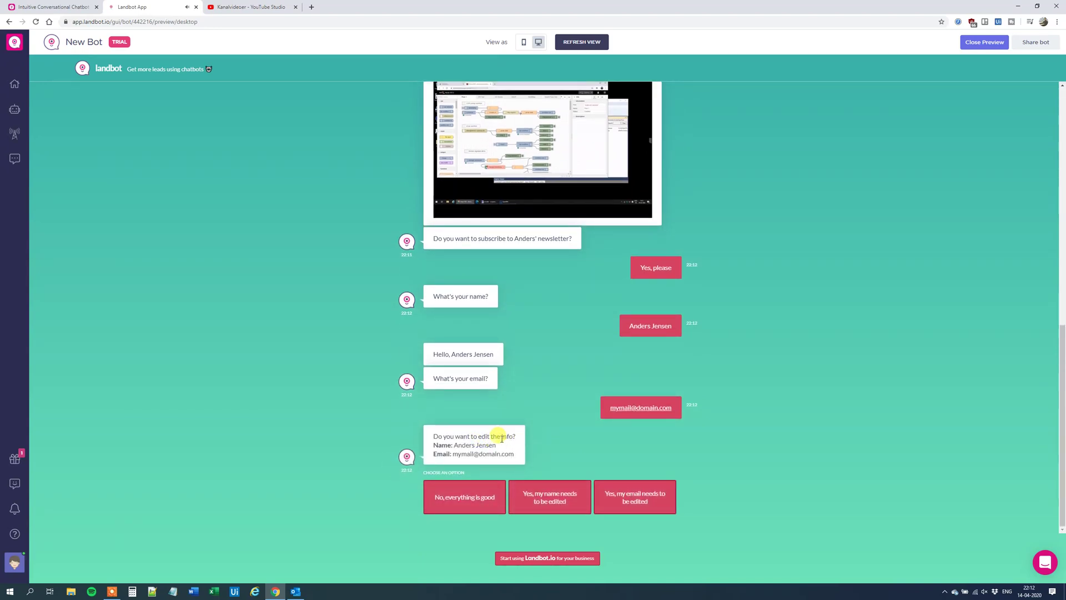
pyautogui.click(454, 496)
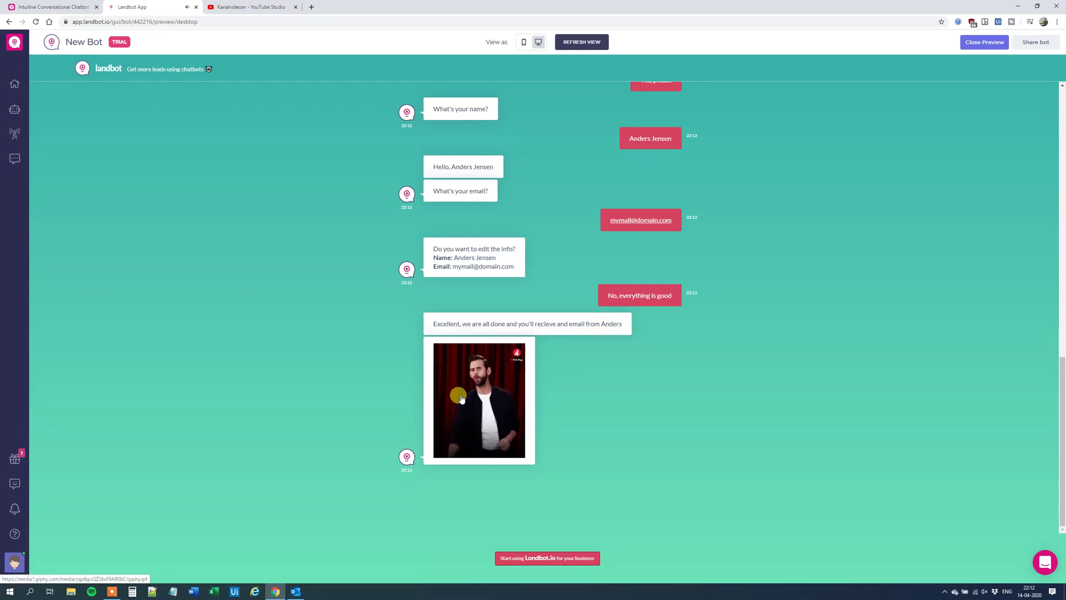
pyautogui.click(980, 45)
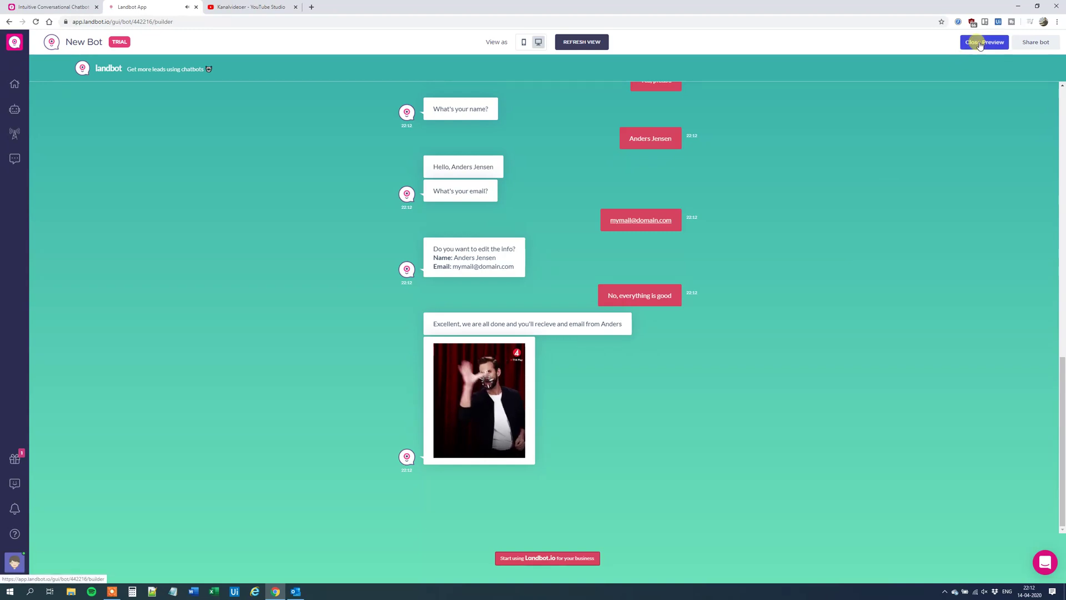
# - Scroll back to the Welcome block and select the connection leaving the Buttons block
pyautogui.scroll(5, 700, 287)
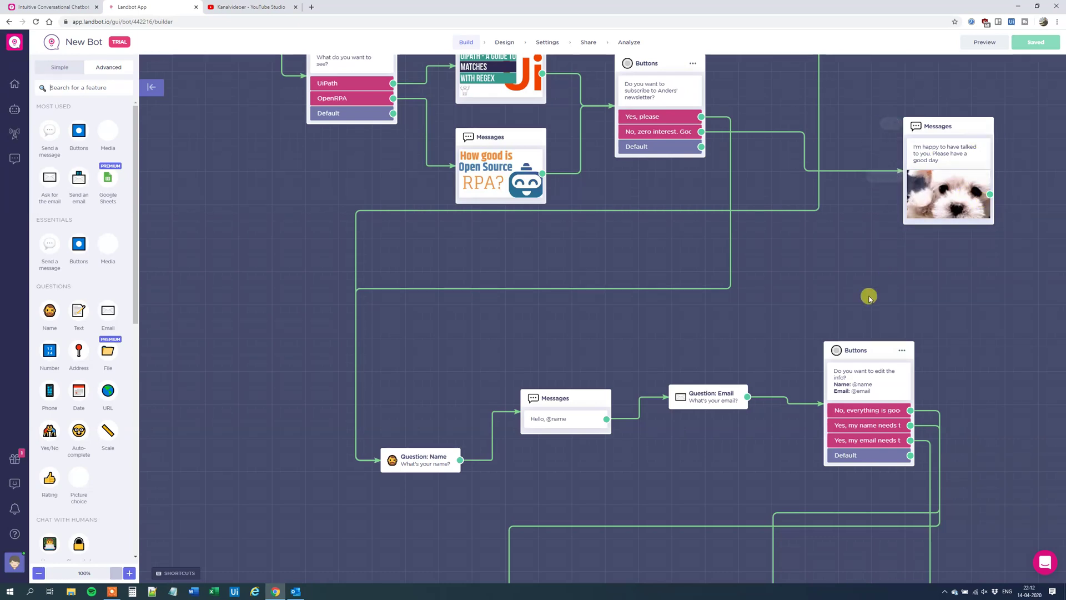
pyautogui.scroll(-8, 793, 300)
pyautogui.scroll(12, 794, 303)
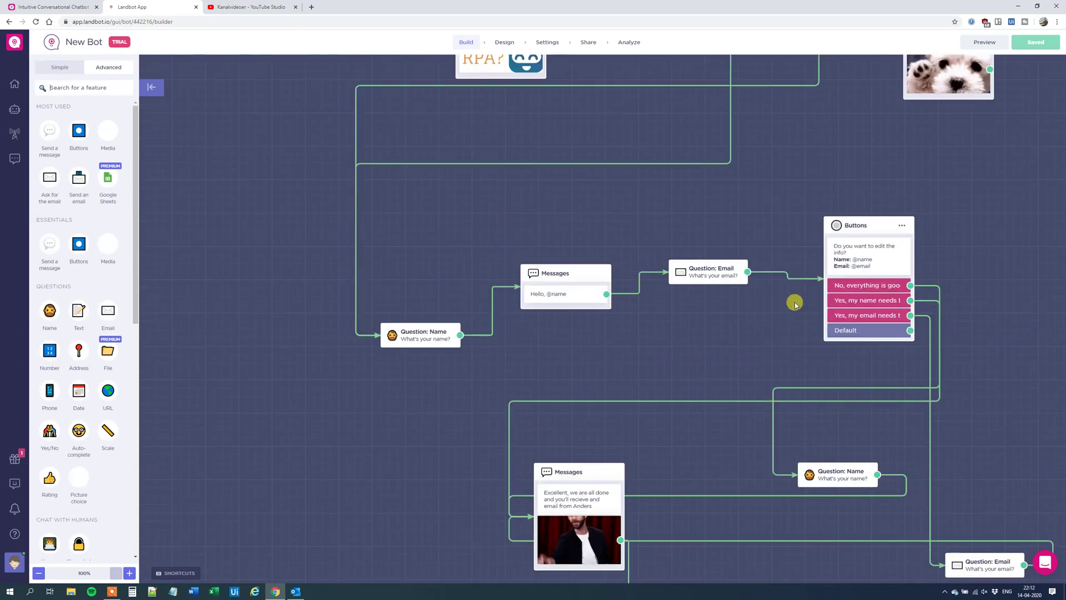
pyautogui.click(794, 302)
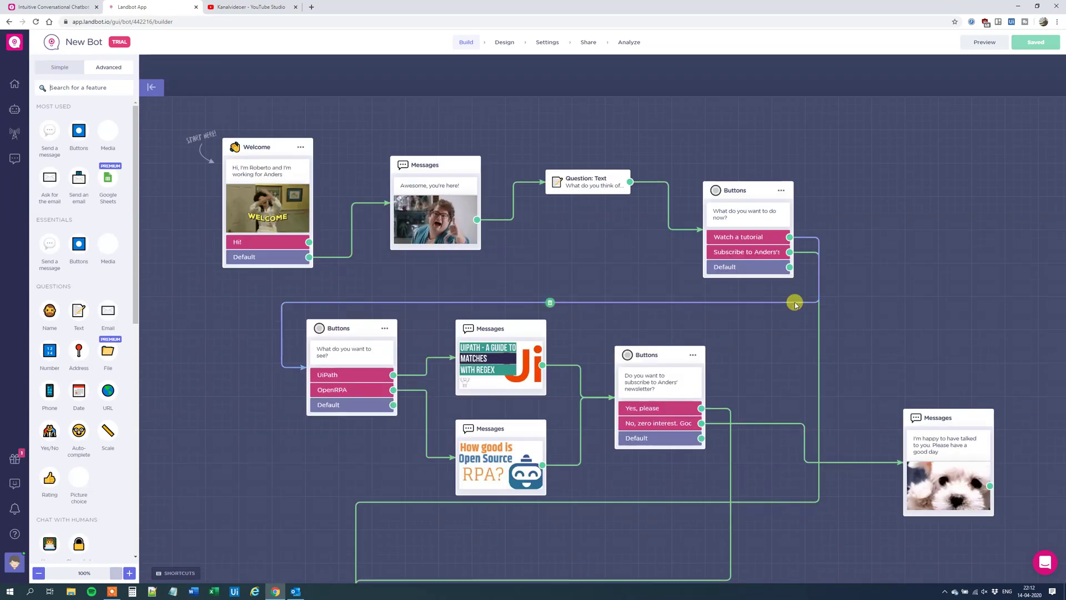